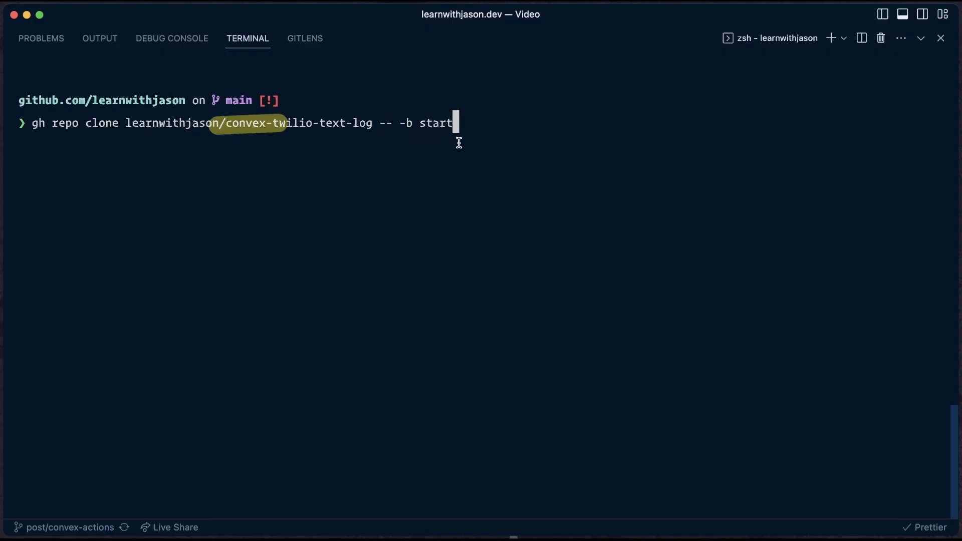
{"action": "key", "text": "Return"}
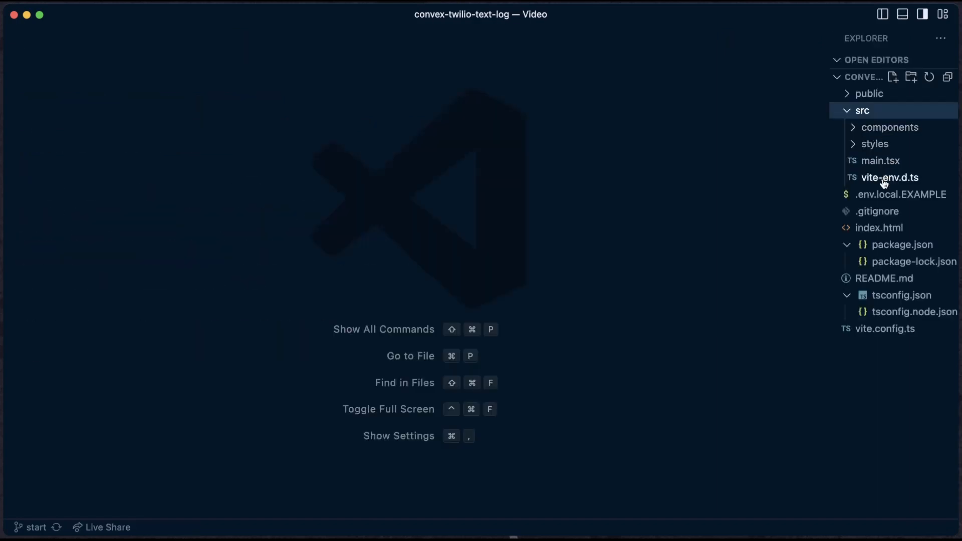
{"action": "left_click", "coordinate": [903, 244]}
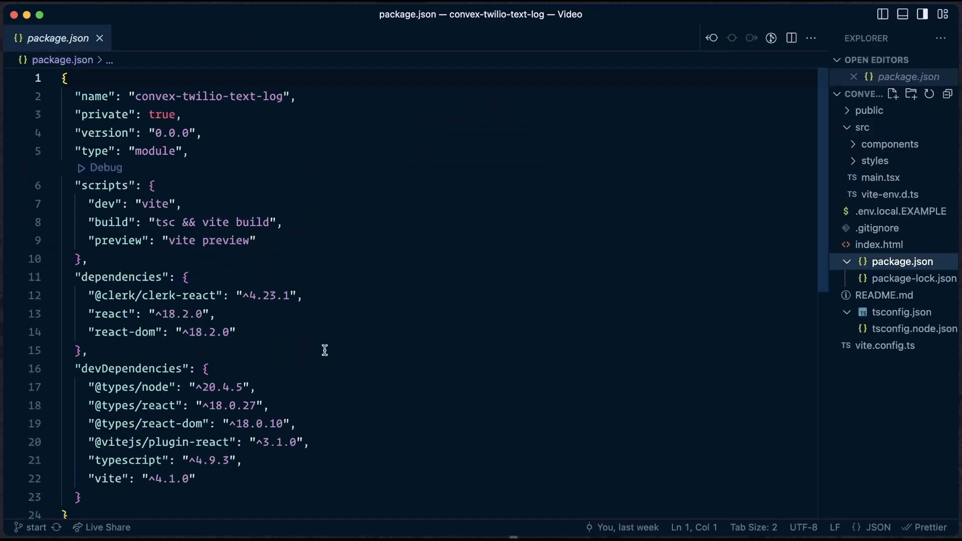
{"action": "left_click_drag", "start_coordinate": [89, 295], "coordinate": [302, 295]}
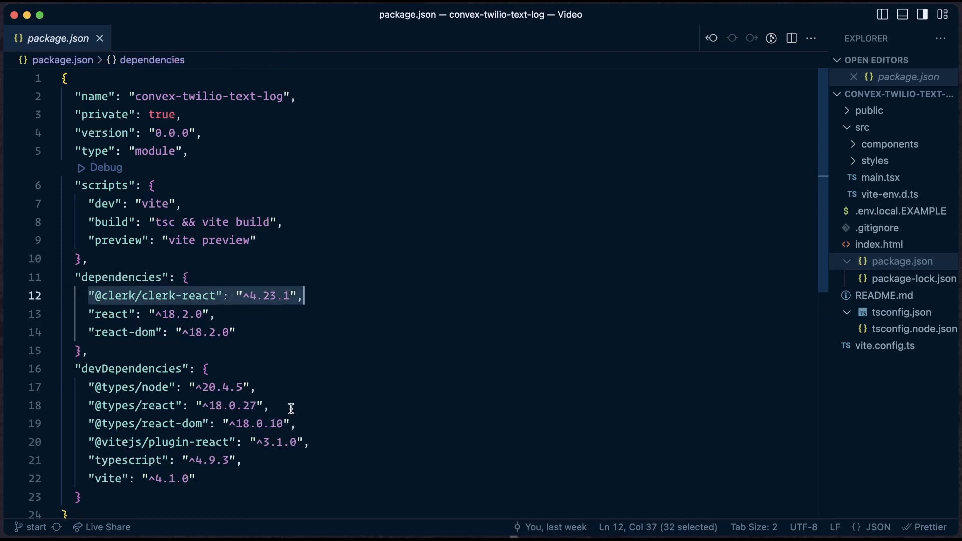
{"action": "left_click", "coordinate": [323, 425]}
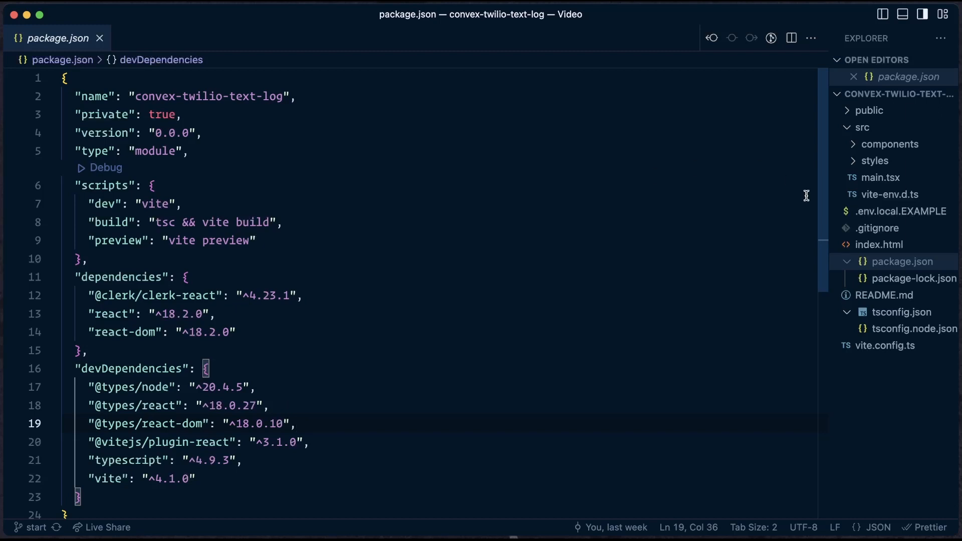
View .env.local.EXAMPLE and locate the empty Clerk publishable key line
{"action": "left_click", "coordinate": [901, 211]}
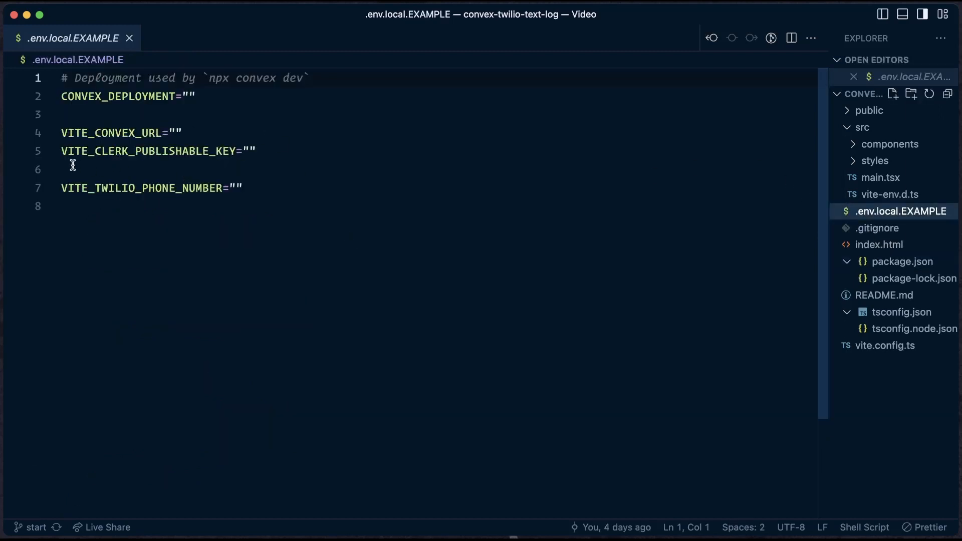
{"action": "left_click_drag", "start_coordinate": [61, 151], "coordinate": [258, 151]}
{"action": "left_click", "coordinate": [275, 142]}
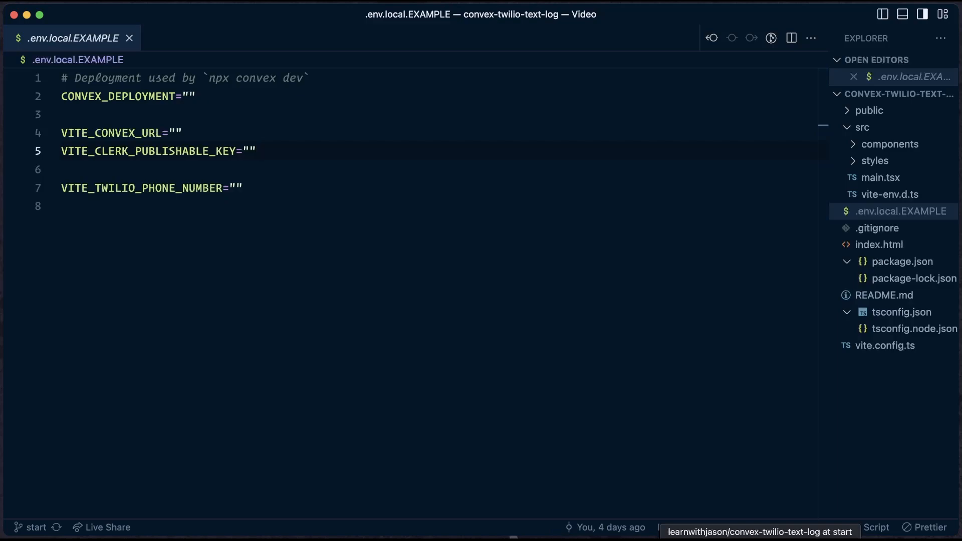
Create the Snack Tracker Clerk application with phone-number sign-in instead of email
{"action": "key", "text": "super+Tab"}
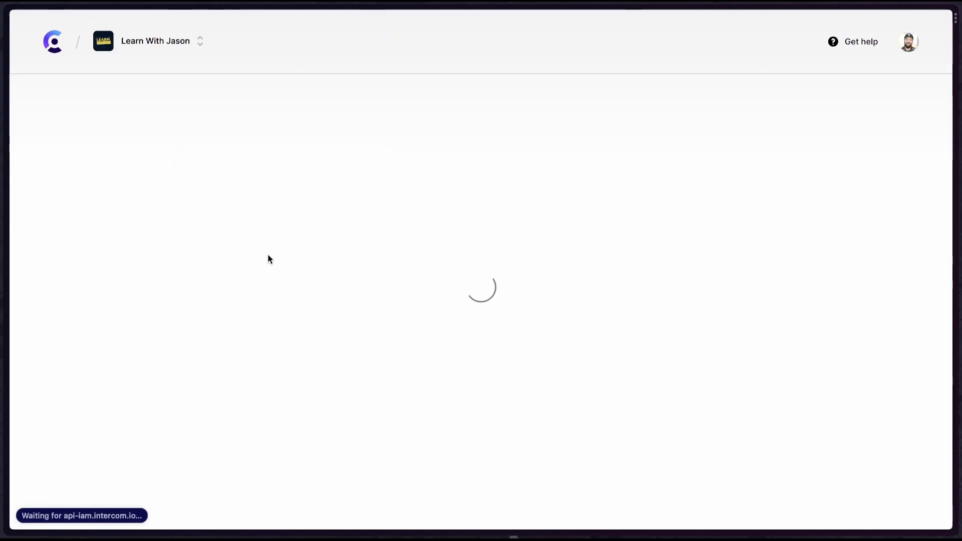
{"action": "left_click", "coordinate": [269, 257]}
{"action": "type", "text": "Snack Tracker"}
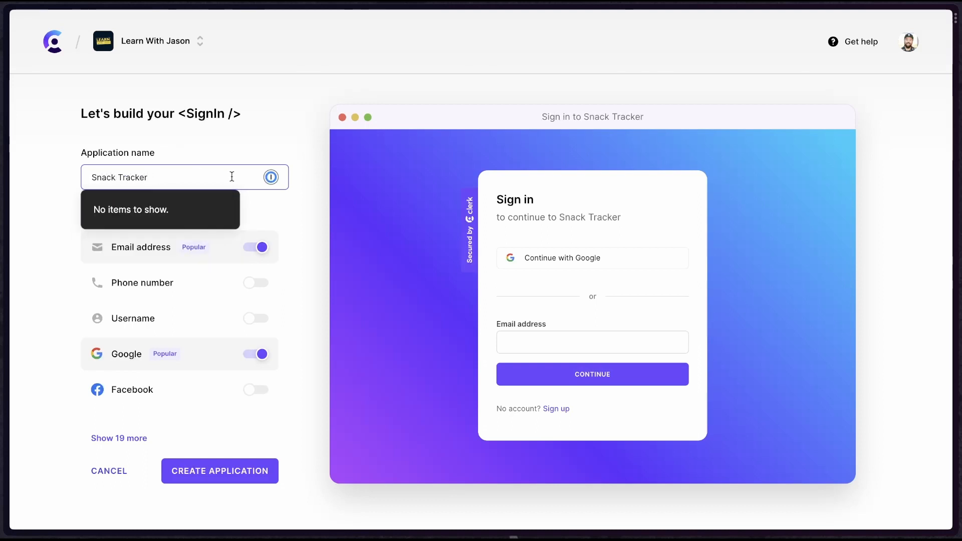
{"action": "left_click", "coordinate": [317, 224]}
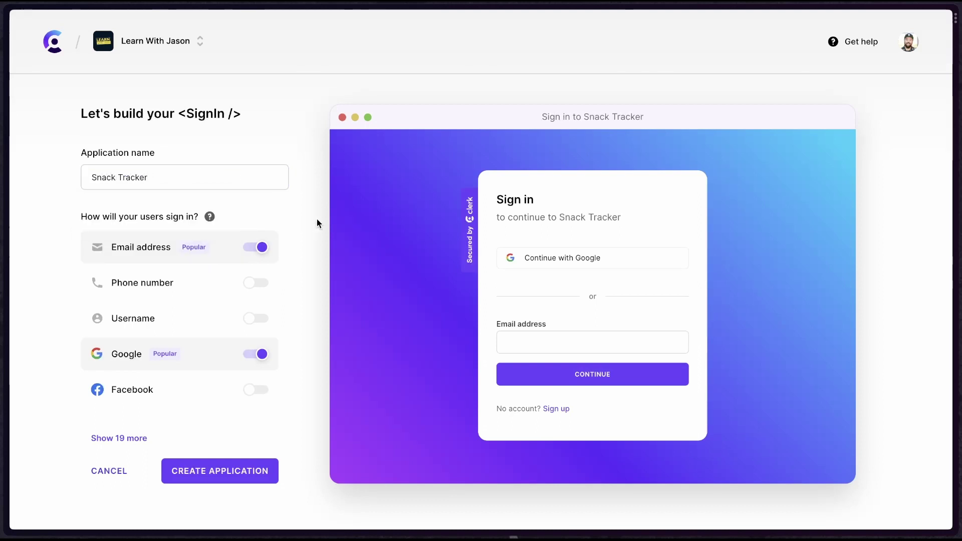
{"action": "left_click", "coordinate": [259, 247]}
{"action": "left_click", "coordinate": [255, 283]}
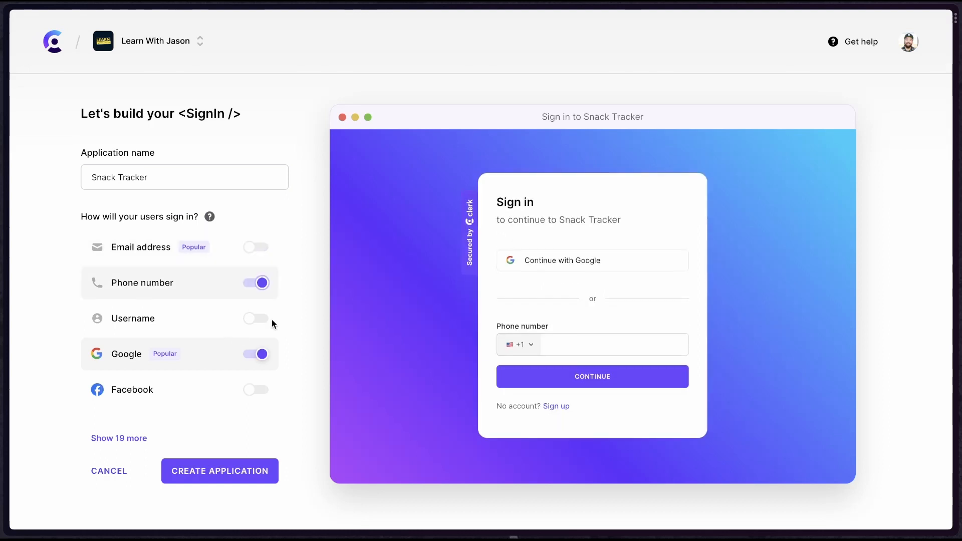
{"action": "left_click", "coordinate": [259, 354]}
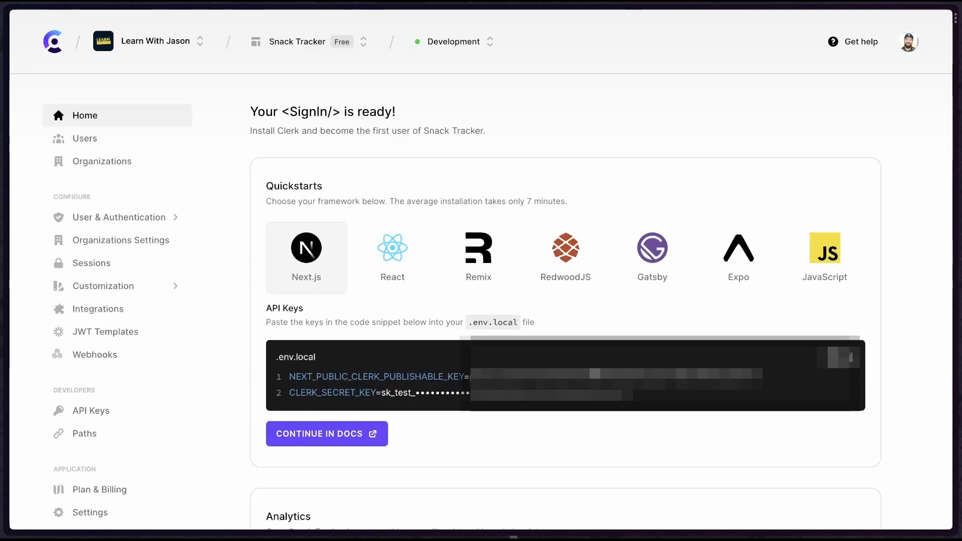
Copy the Snack Tracker publishable key from the Clerk dashboard
{"action": "double_click", "coordinate": [550, 376]}
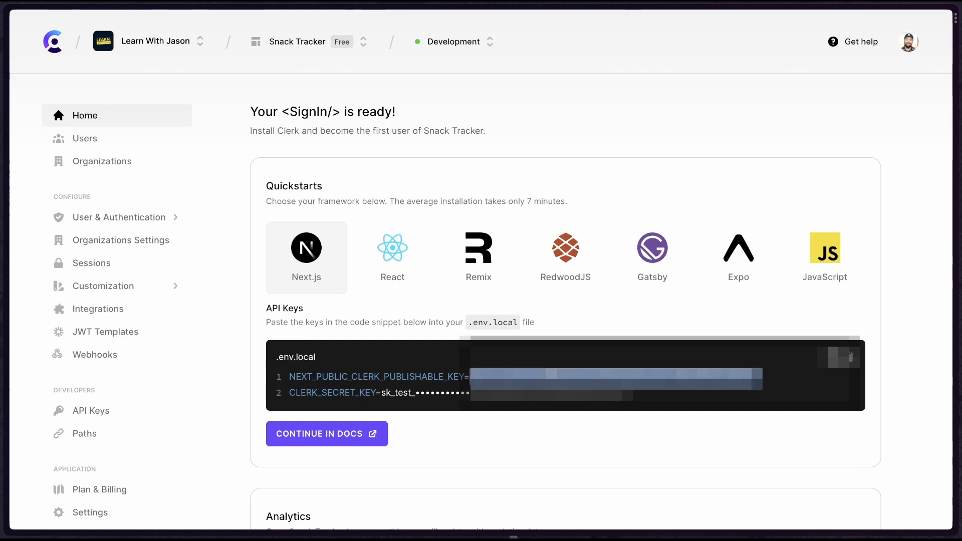
Paste the Clerk key into VITE_CLERK_PUBLISHABLE_KEY and rename the file to .env.local
{"action": "key", "text": "super+v"}
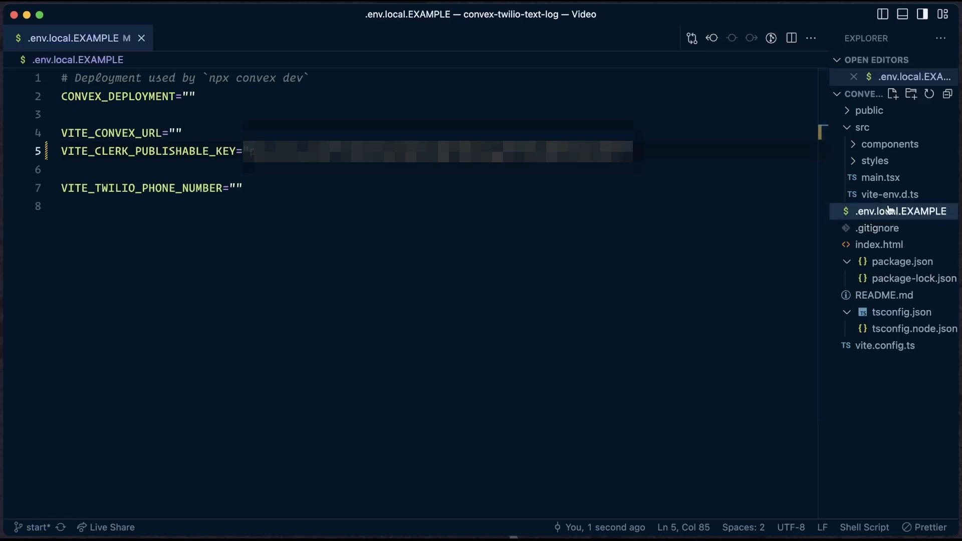
{"action": "right_click", "coordinate": [891, 211]}
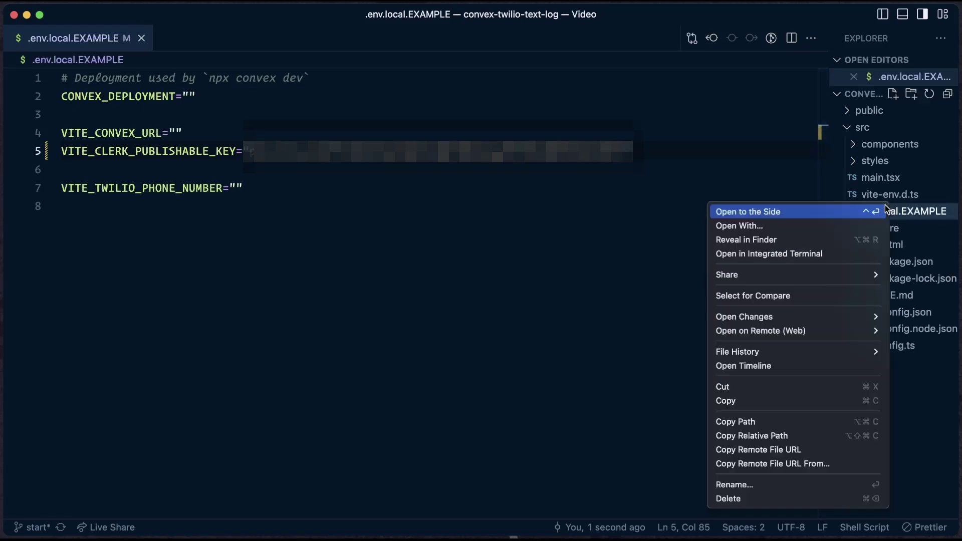
{"action": "left_click", "coordinate": [752, 488]}
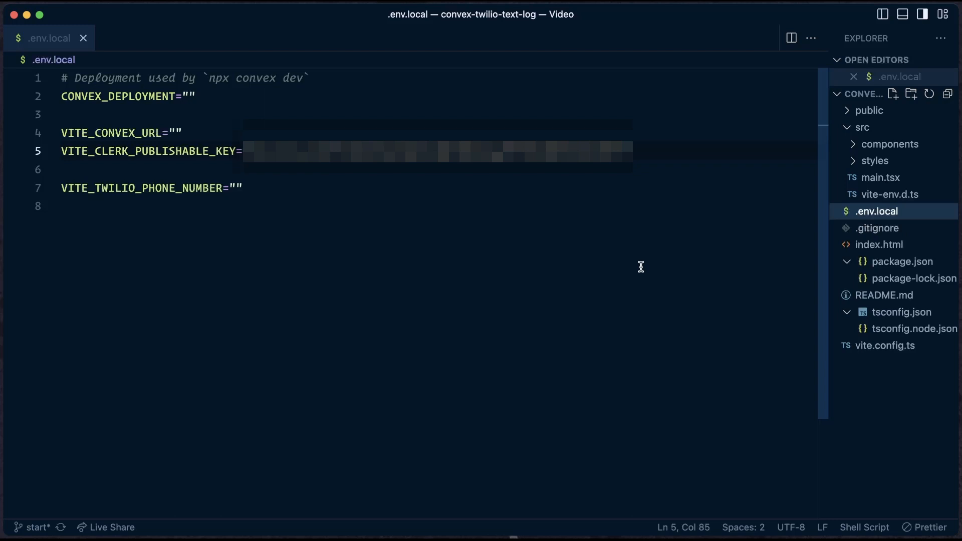
Run npm i and npm run dev, then load Snack Tracker at localhost:5173 beside the editor
{"action": "key", "text": "ctrl+grave"}
{"action": "type", "text": "npm i"}
{"action": "key", "text": "Return"}
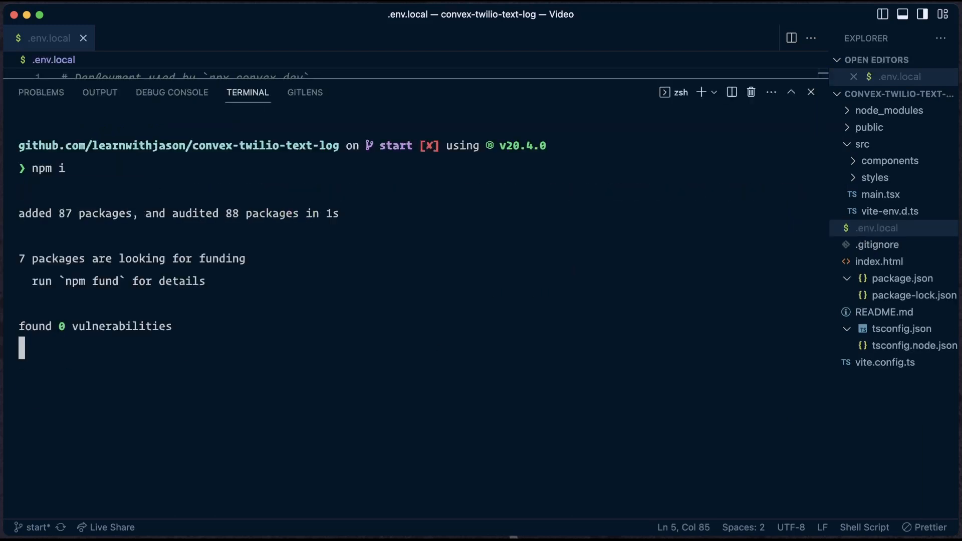
{"action": "type", "text": "npm run dev"}
{"action": "key", "text": "Return"}
{"action": "key", "text": "ctrl+alt+Left"}
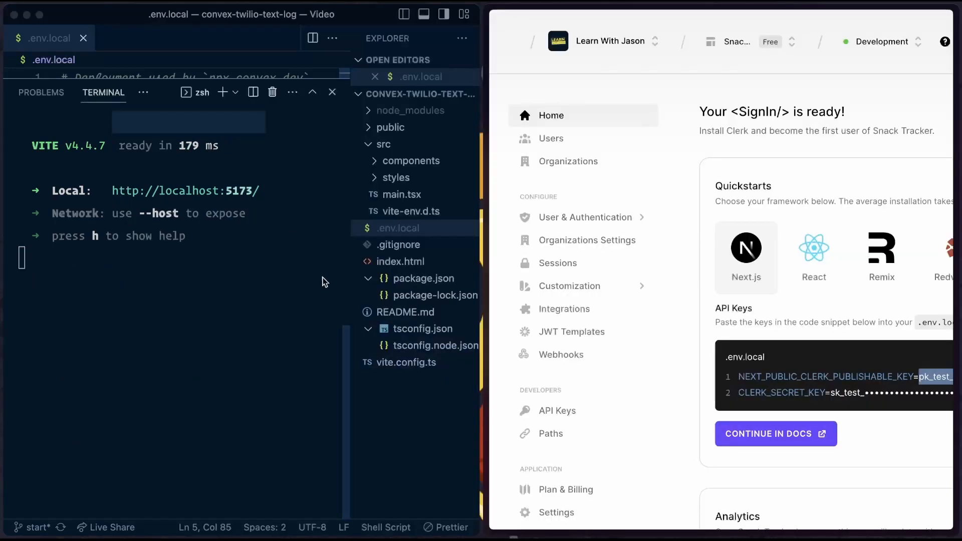
{"action": "key", "text": "super+l"}
{"action": "type", "text": "http://localhost:5173/"}
{"action": "key", "text": "Return"}
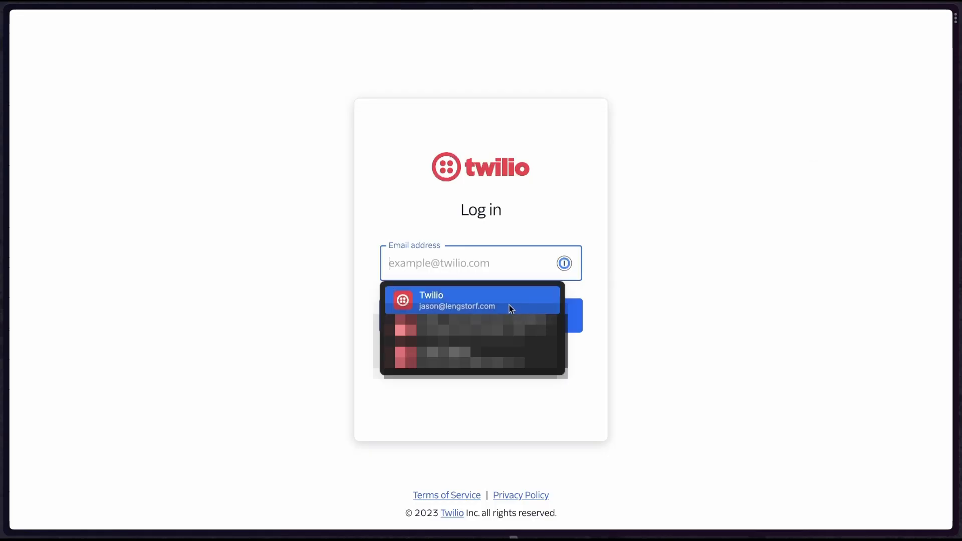
{"action": "left_click", "coordinate": [481, 300]}
{"action": "left_click", "coordinate": [492, 375]}
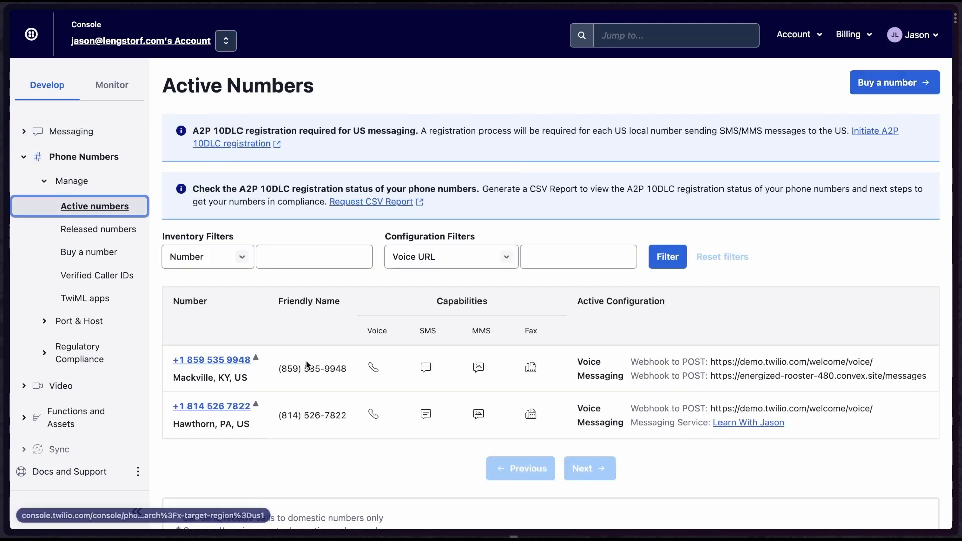
{"action": "left_click", "coordinate": [233, 362]}
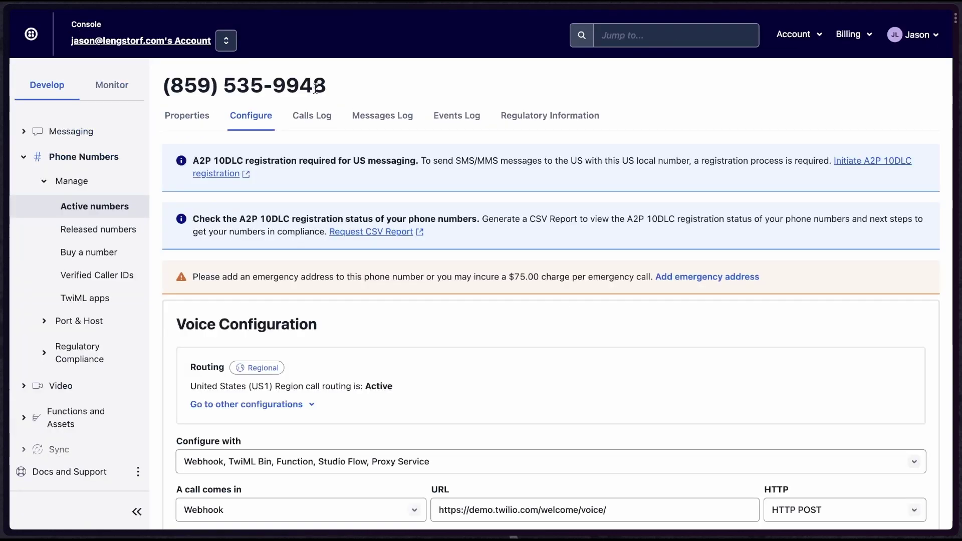
{"action": "triple_click", "coordinate": [306, 88]}
{"action": "key", "text": "super+c"}
{"action": "key", "text": "super+Tab"}
{"action": "key", "text": "super+v"}
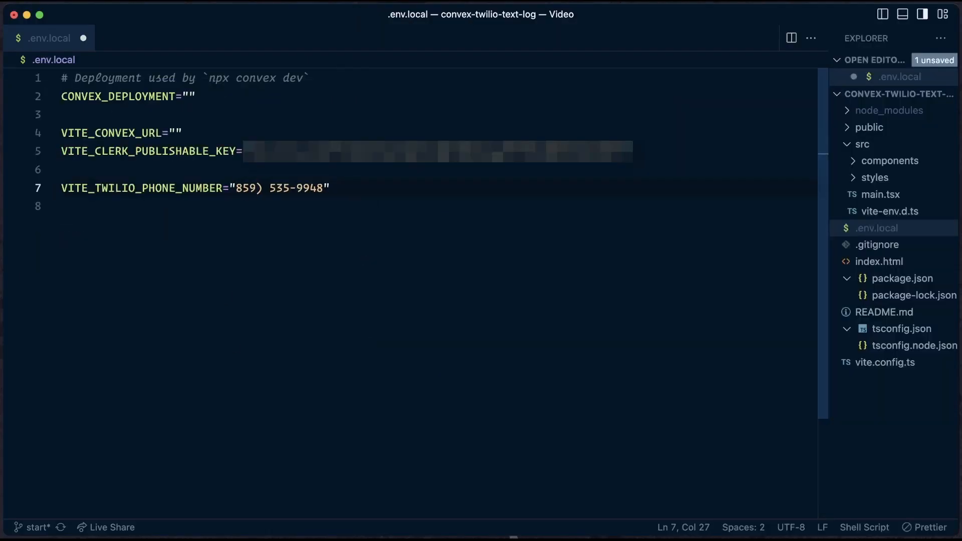
{"action": "type", "text": "+1"}
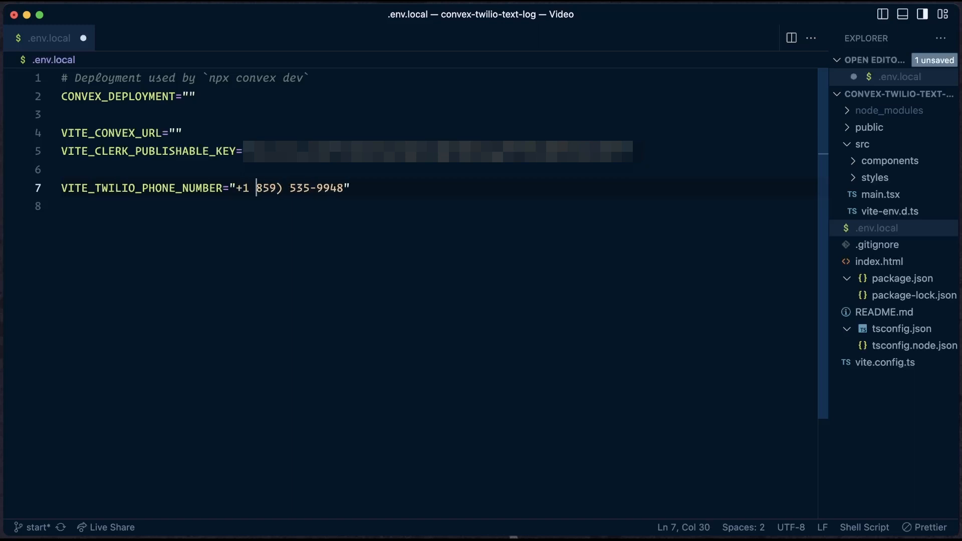
{"action": "key", "text": "BackSpace"}
{"action": "key", "text": "BackSpace"}
{"action": "type", "text": "-"}
{"action": "key", "text": "super+s"}
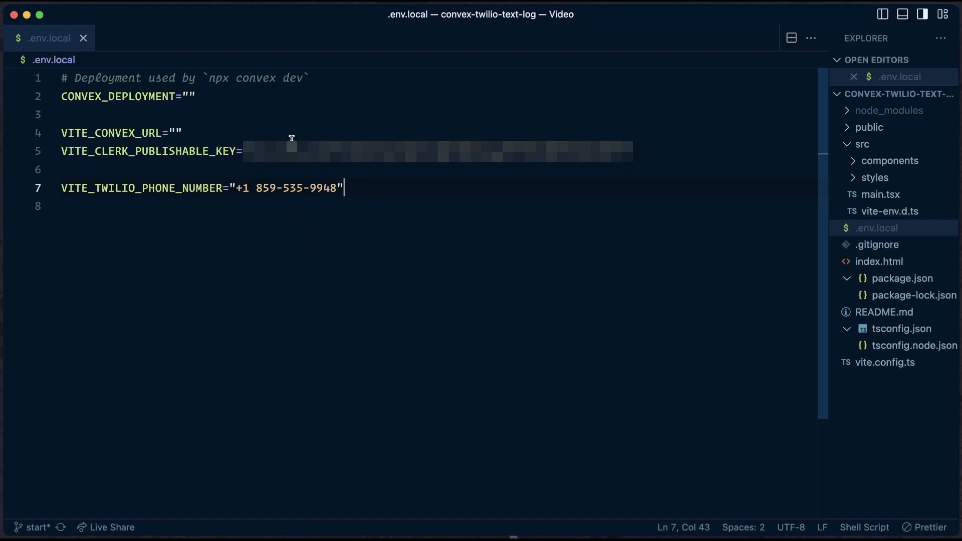
Check that Snack Tracker now shows the texting number and try its text-message link
{"action": "key", "text": "ctrl+alt+Left"}
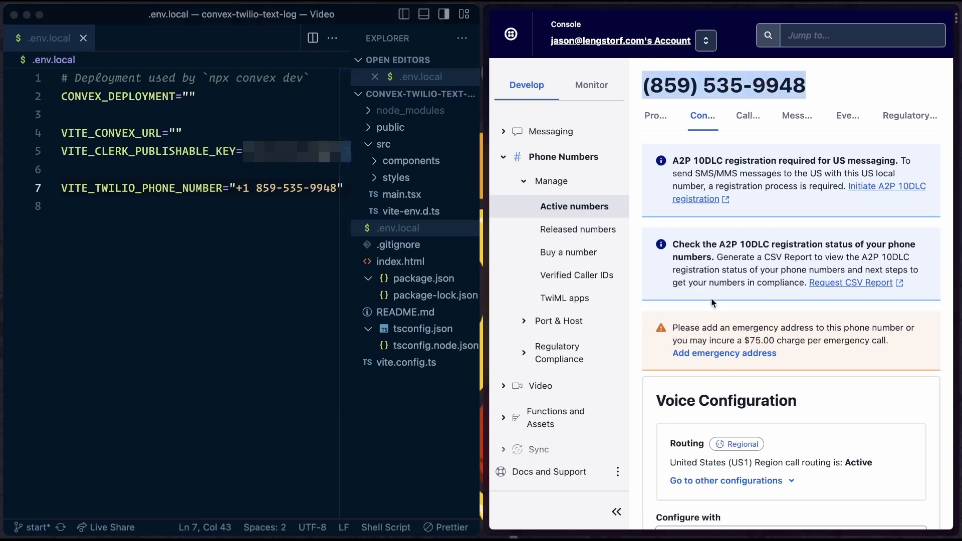
{"action": "key", "text": "super+s"}
{"action": "left_click", "coordinate": [530, 167]}
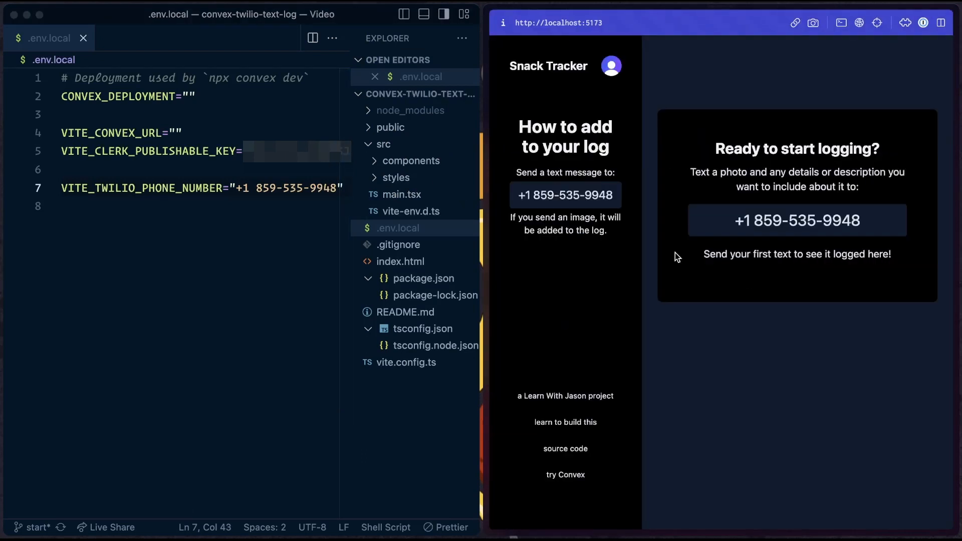
{"action": "left_click", "coordinate": [825, 224]}
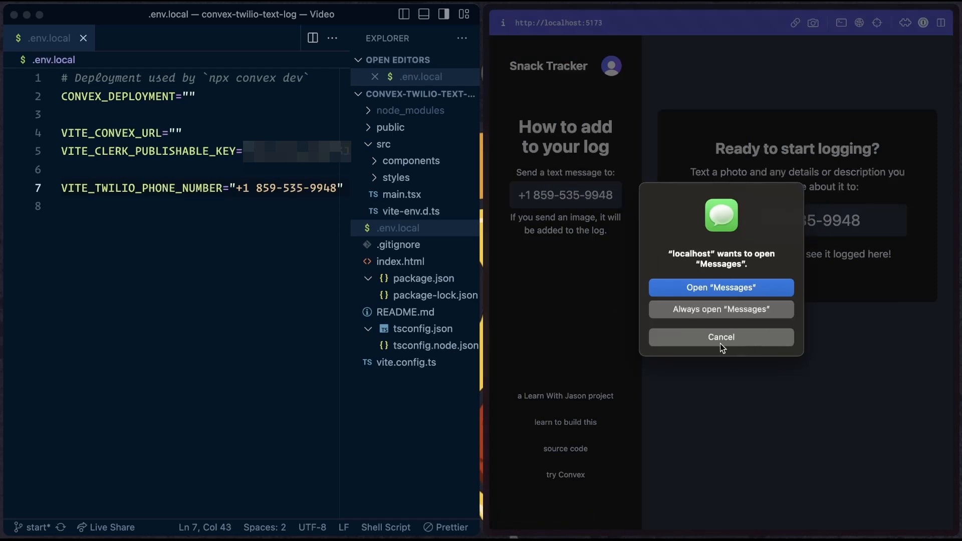
{"action": "left_click", "coordinate": [720, 338]}
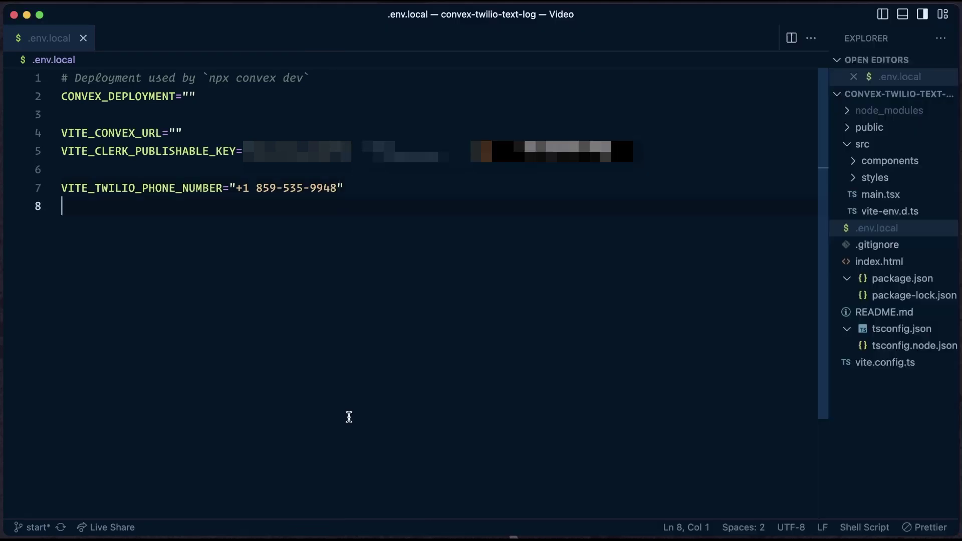
Run npm i convex and npx convex dev, creating the snack-tracker project under the Learn With Jason team
{"action": "key", "text": "ctrl+grave"}
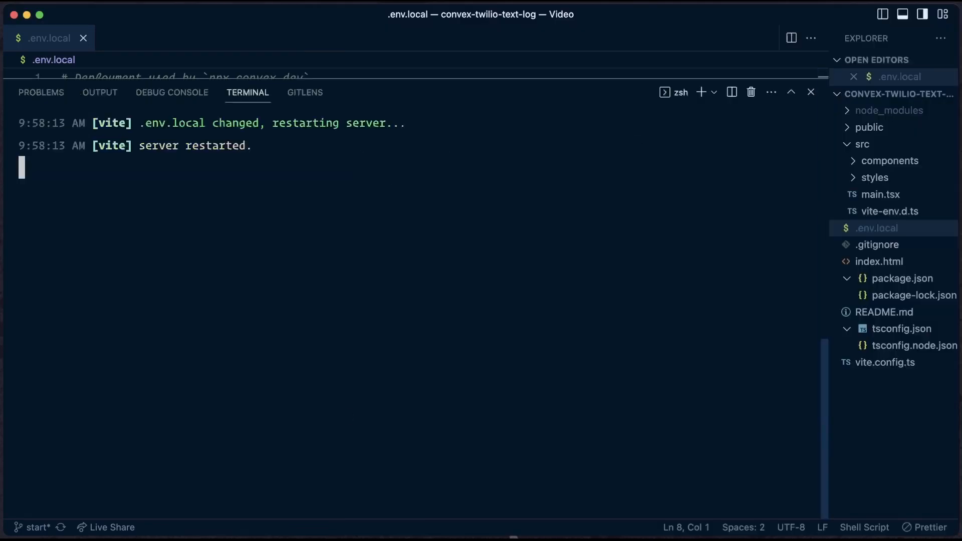
{"action": "left_click", "coordinate": [731, 92]}
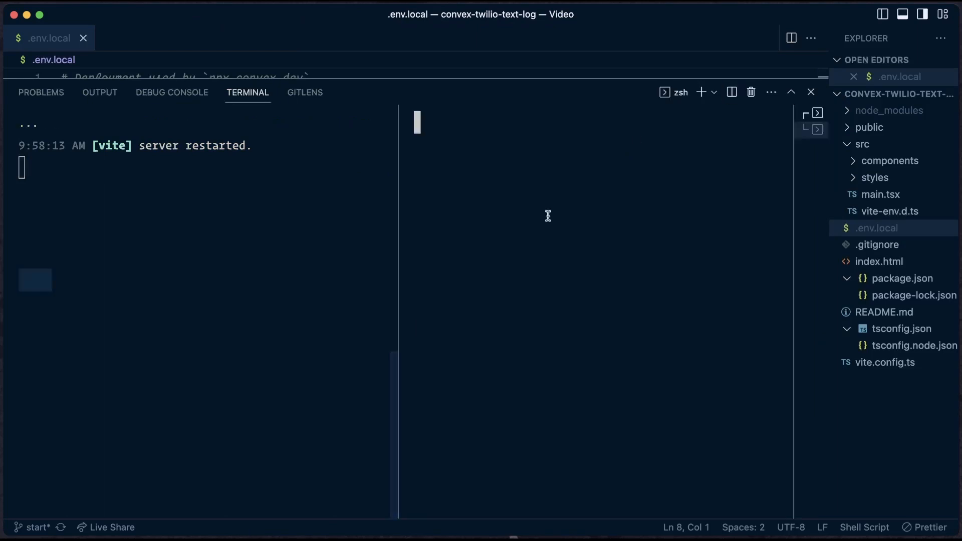
{"action": "mouse_move", "coordinate": [150, 240]}
{"action": "type", "text": "npm i convex"}
{"action": "key", "text": "Return"}
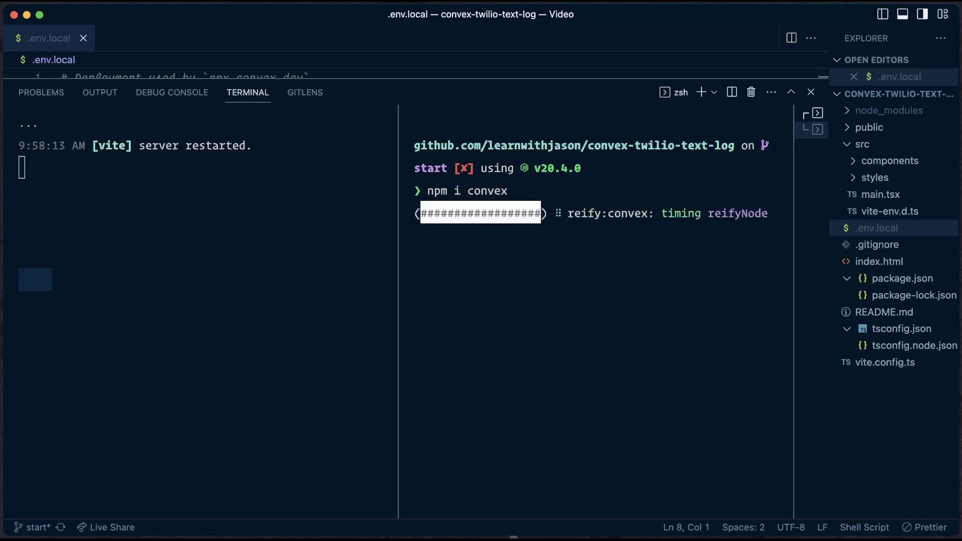
{"action": "type", "text": "npx convex dev"}
{"action": "key", "text": "Return"}
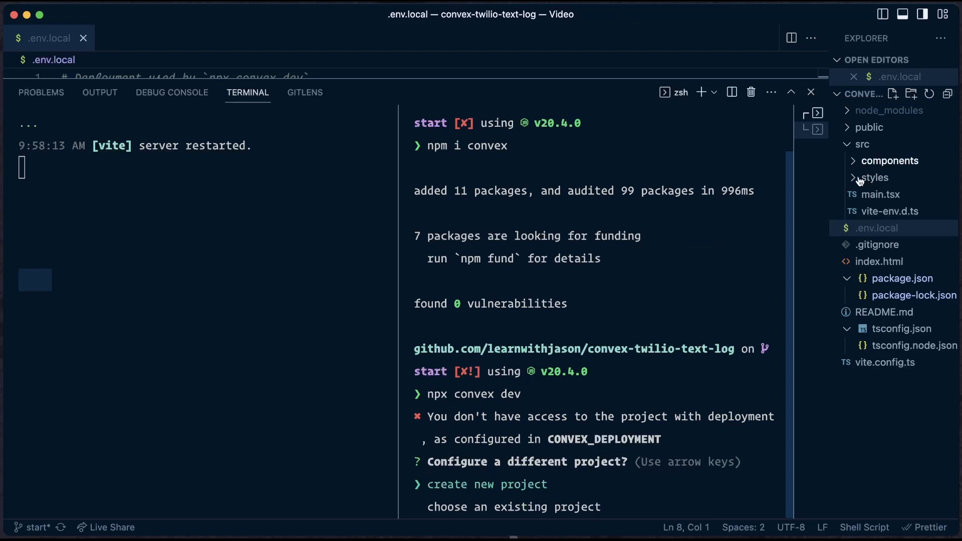
{"action": "key", "text": "Return"}
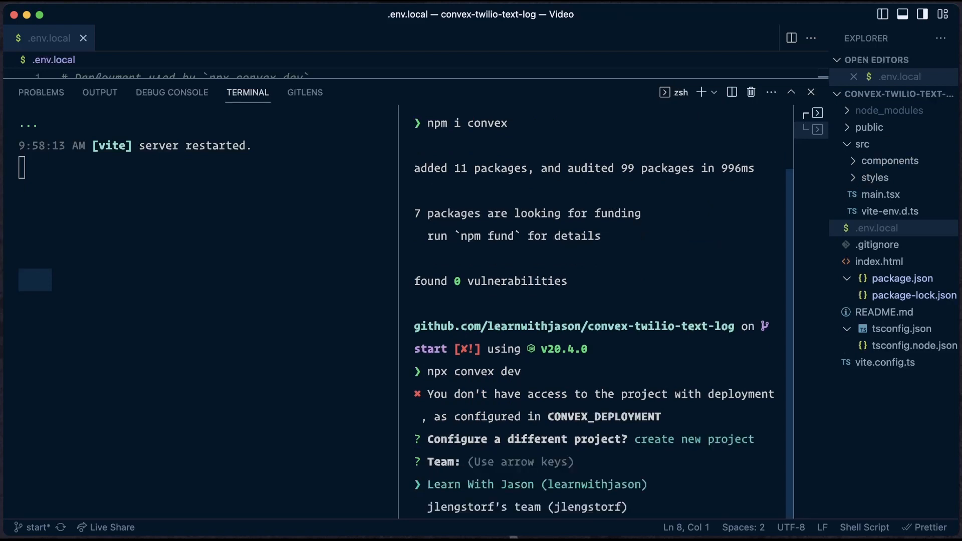
{"action": "key", "text": "Return"}
{"action": "type", "text": "sna"}
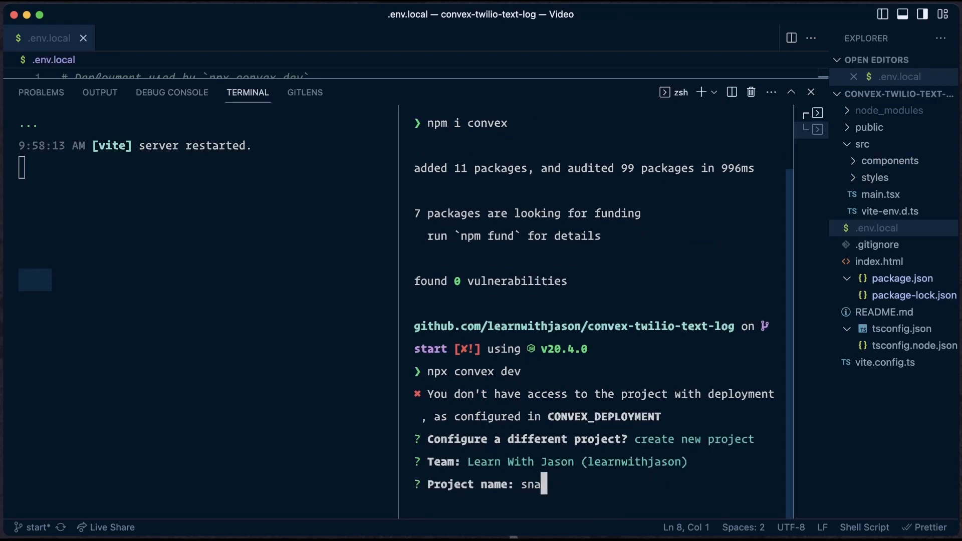
{"action": "type", "text": "ck-tracker"}
{"action": "key", "text": "Return"}
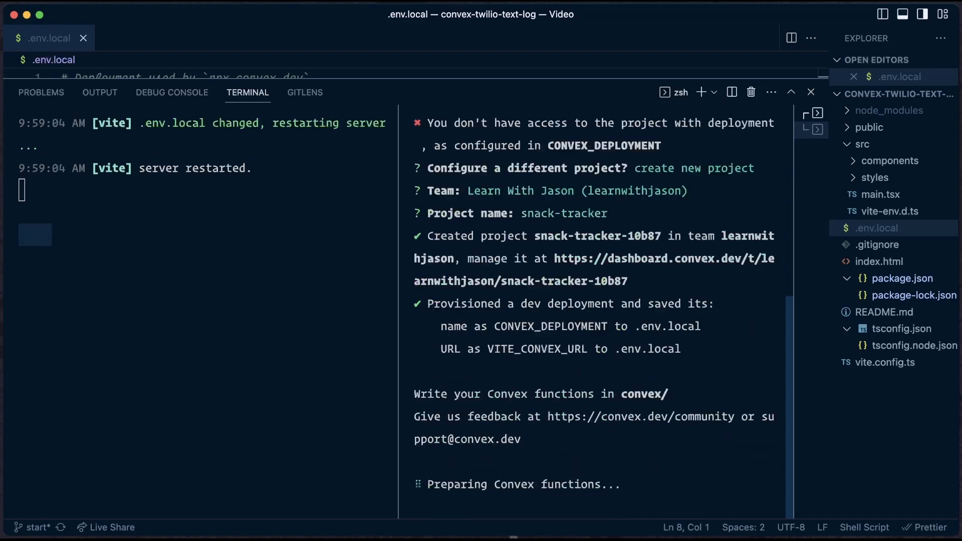
Move the dynamic-robin-587 deployment URL from line 1 into VITE_CONVEX_URL and save .env.local
{"action": "left_click", "coordinate": [872, 110]}
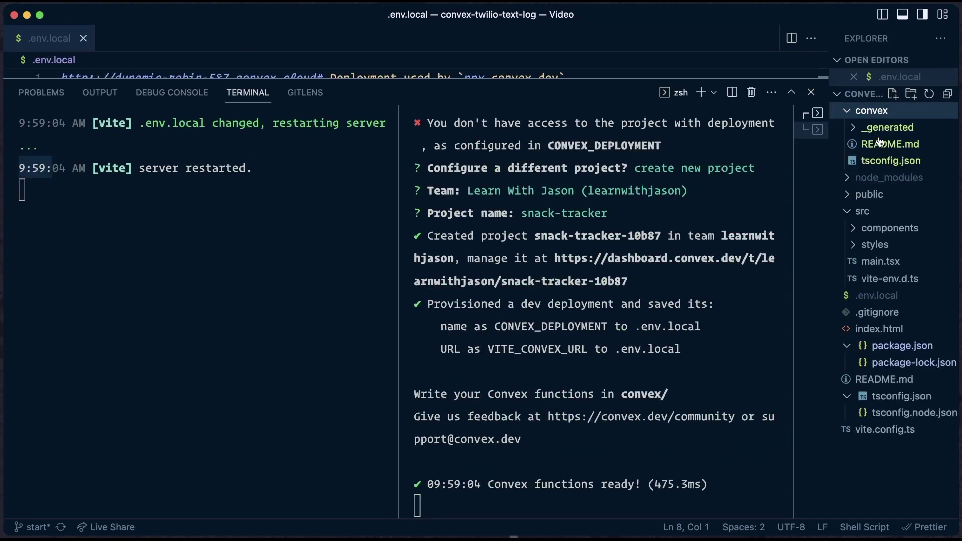
{"action": "left_click", "coordinate": [872, 111]}
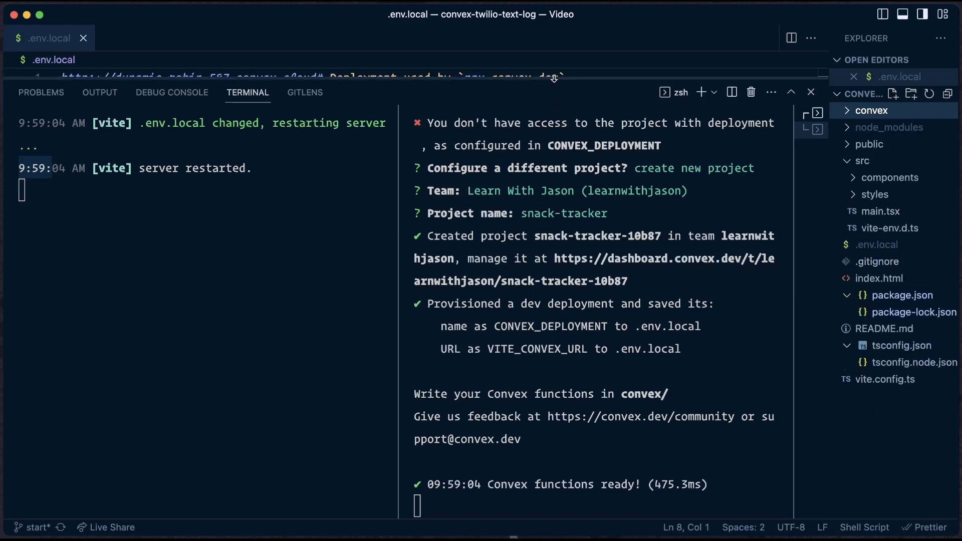
{"action": "left_click_drag", "start_coordinate": [554, 84], "coordinate": [554, 361]}
{"action": "left_click_drag", "start_coordinate": [322, 77], "coordinate": [68, 77]}
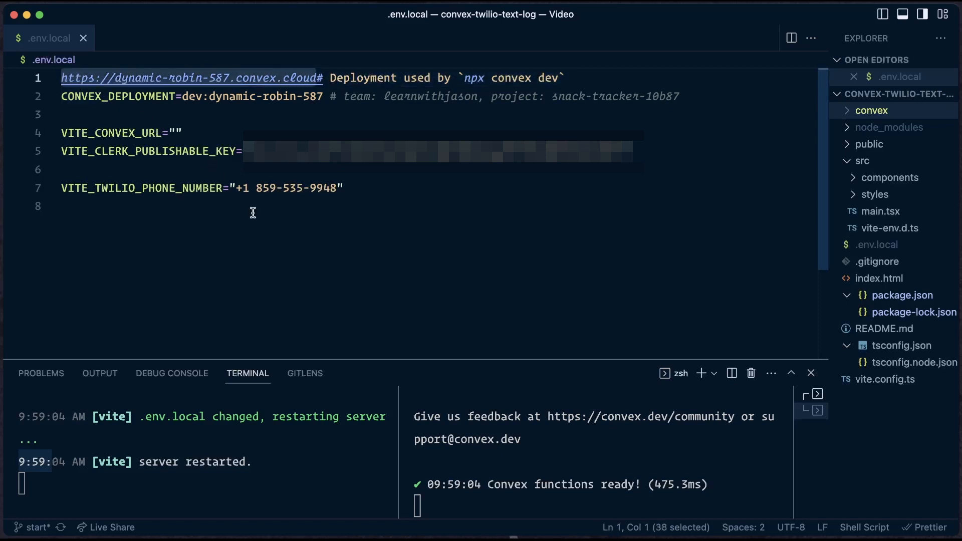
{"action": "key", "text": "super+x"}
{"action": "left_click", "coordinate": [178, 133]}
{"action": "key", "text": "super+v"}
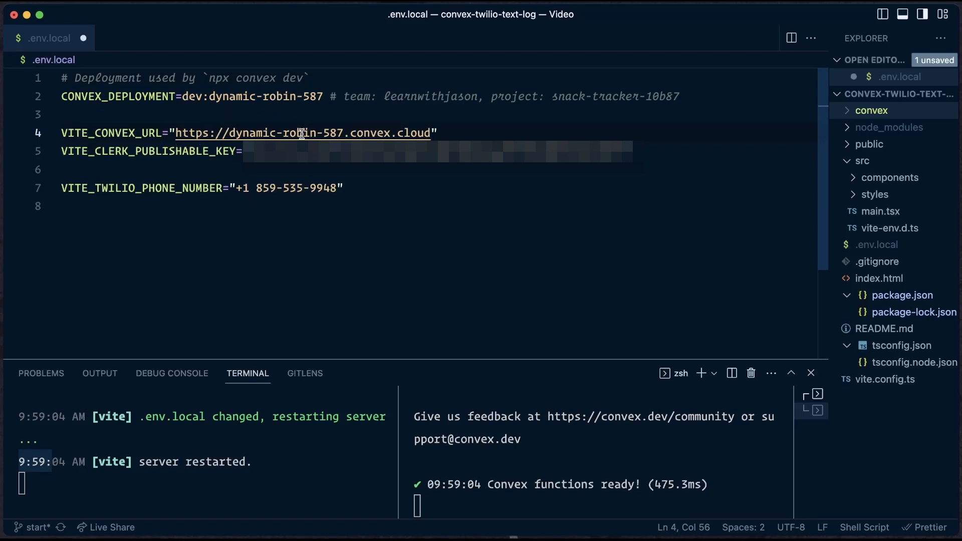
{"action": "left_click_drag", "start_coordinate": [438, 133], "coordinate": [160, 133]}
{"action": "left_click", "coordinate": [160, 133]}
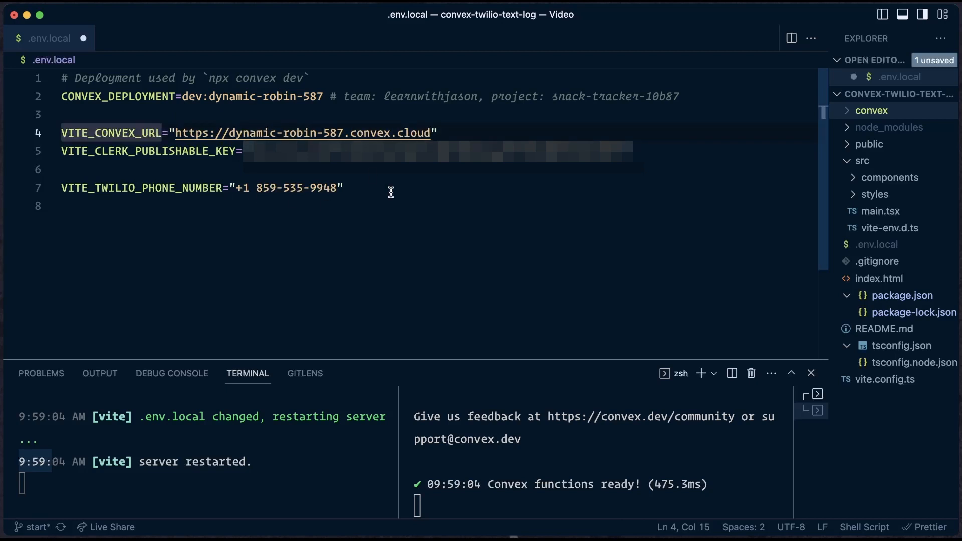
{"action": "key", "text": "super+s"}
Create convex/schema.ts and paste in the messages table schema with text, sender and image fields
{"action": "key", "text": "super+w"}
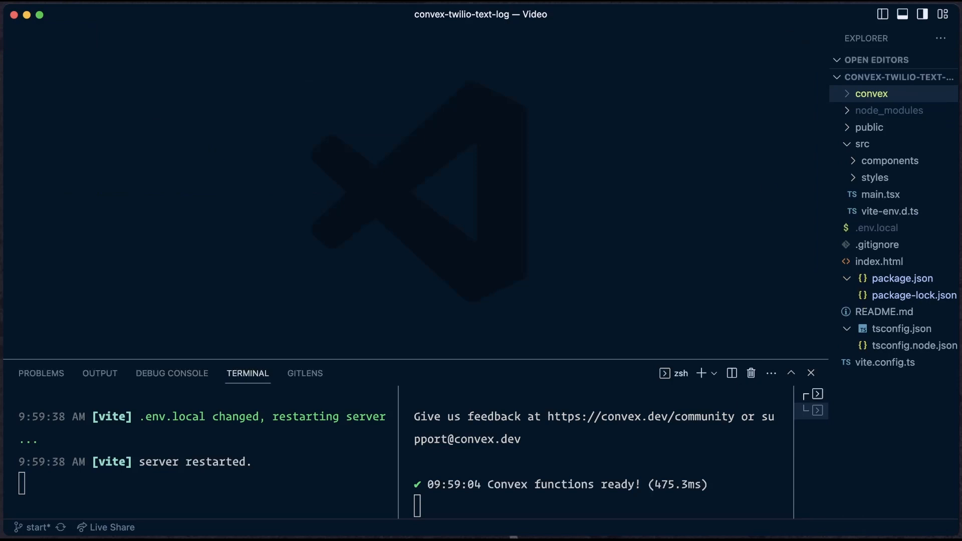
{"action": "right_click", "coordinate": [871, 94]}
{"action": "left_click", "coordinate": [733, 101]}
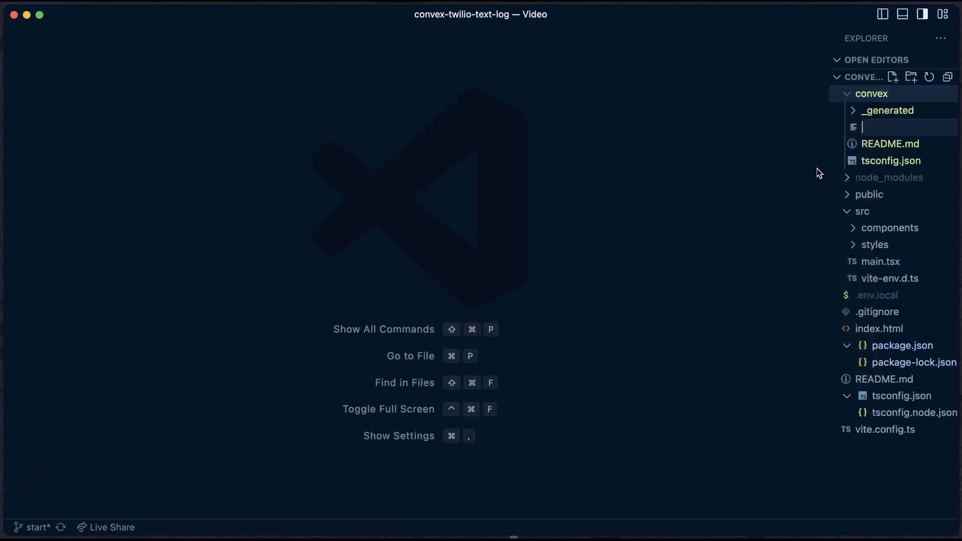
{"action": "type", "text": "schema.ts"}
{"action": "key", "text": "Return"}
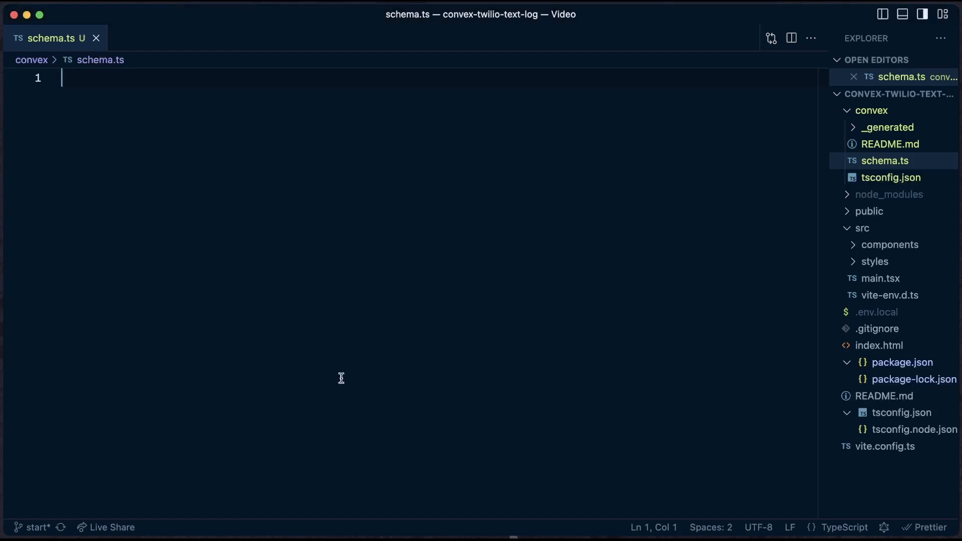
{"action": "key", "text": "super+v"}
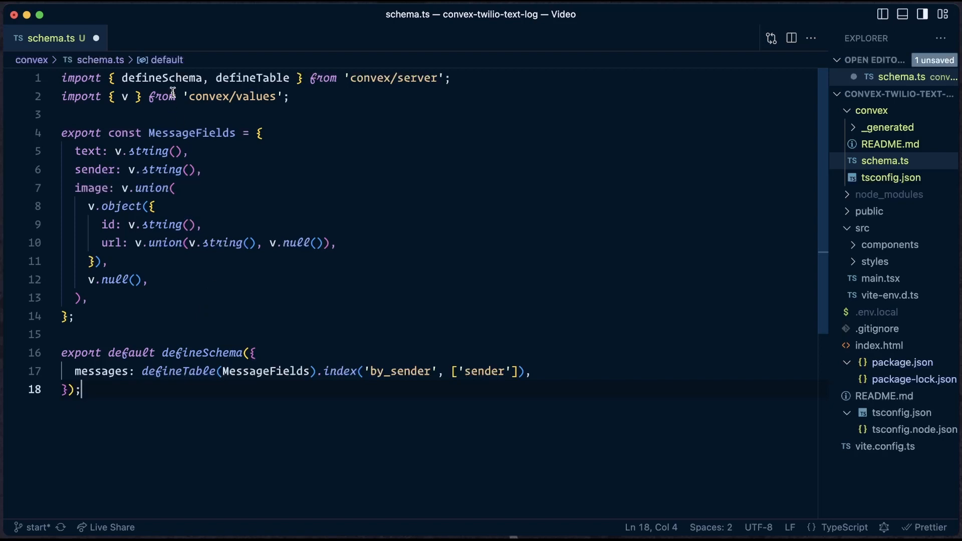
Review the imports and MessageFields definition, then save schema.ts
{"action": "left_click", "coordinate": [457, 78]}
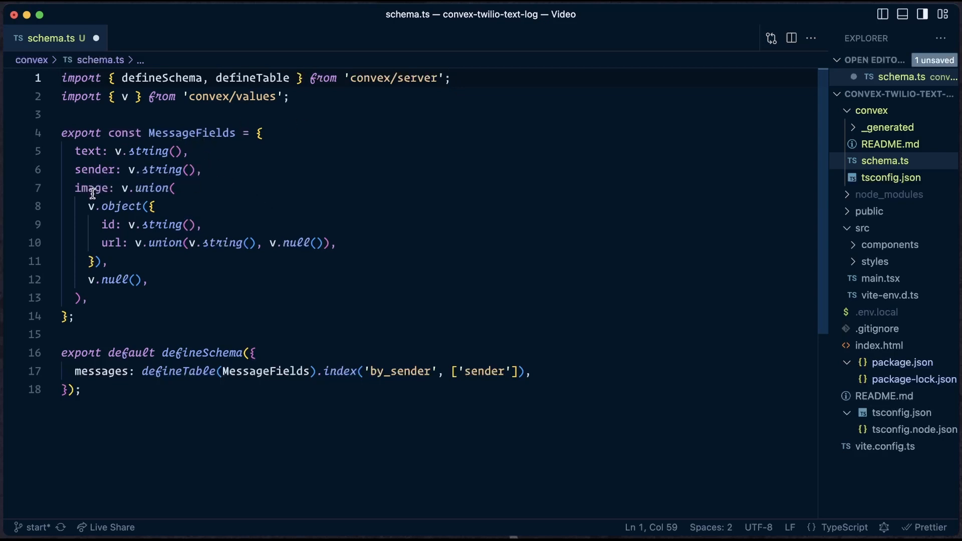
{"action": "scroll", "coordinate": [230, 200], "scroll_direction": "down", "scroll_amount": 1}
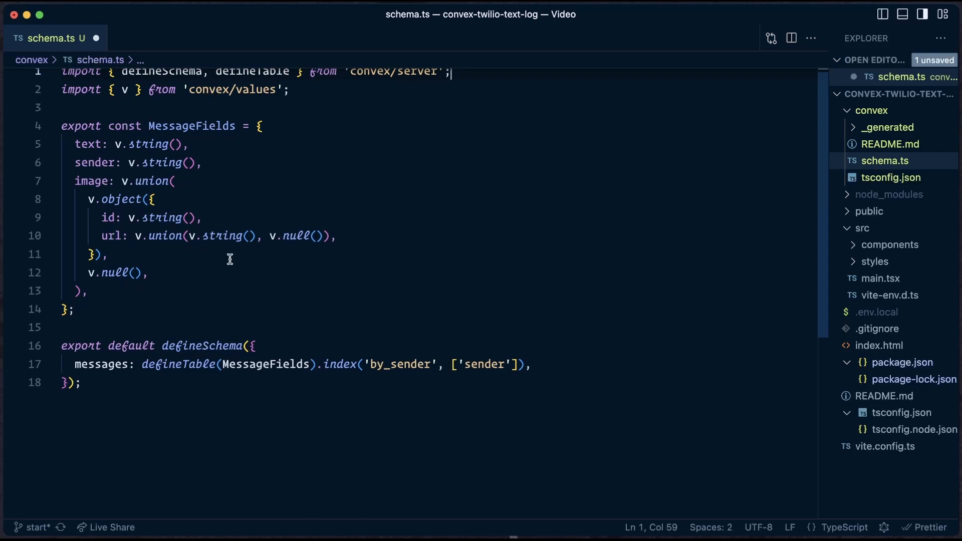
{"action": "left_click", "coordinate": [267, 284]}
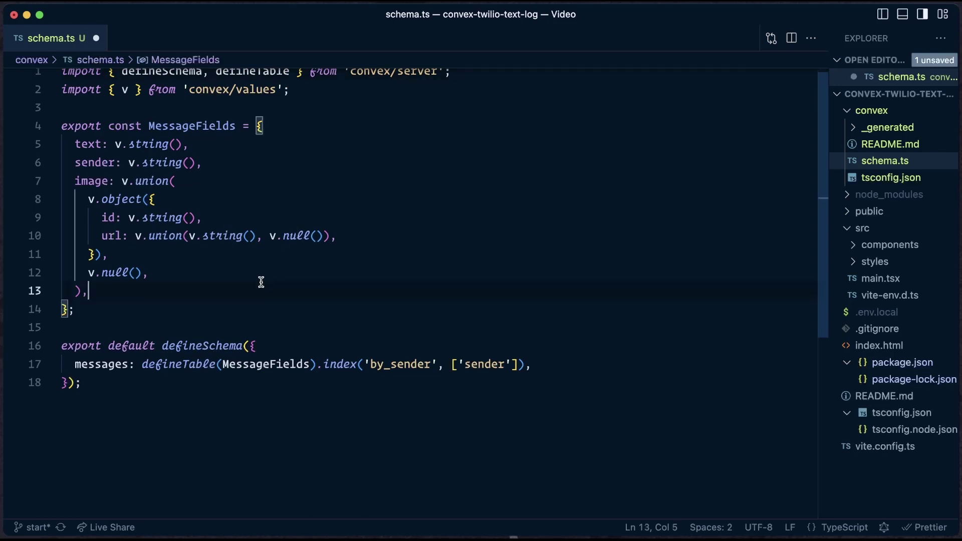
{"action": "left_click", "coordinate": [387, 317]}
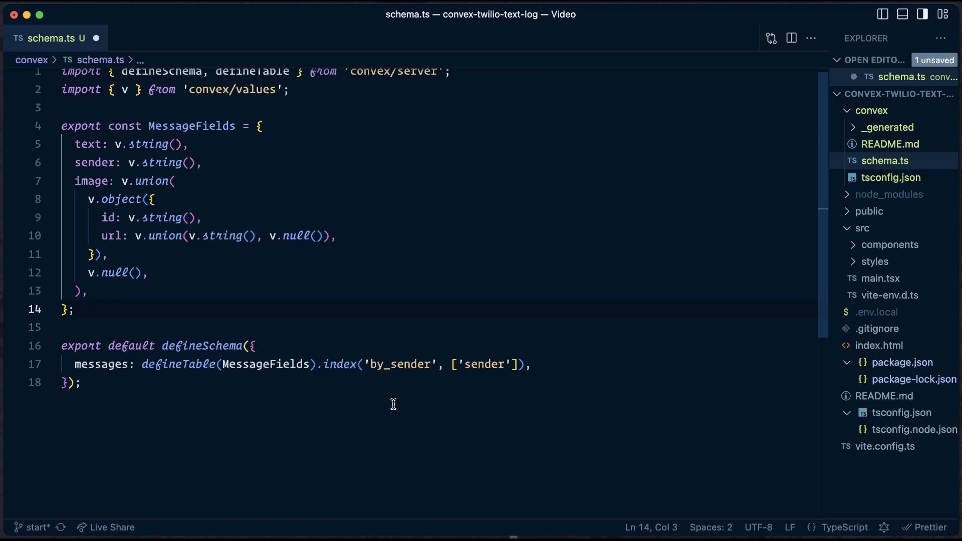
{"action": "key", "text": "super+s"}
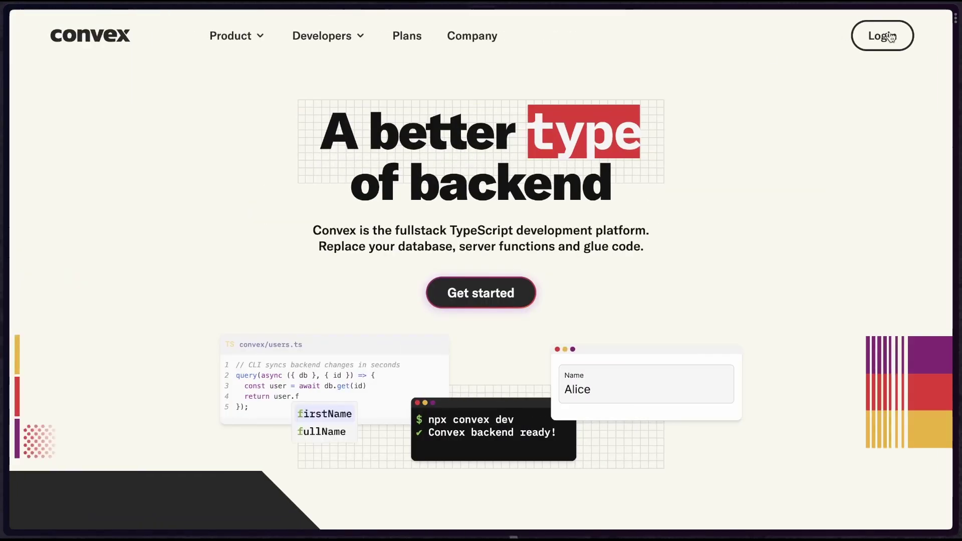
View the snack-tracker project's empty messages table in Convex, then switch to the Clerk dashboard
{"action": "left_click", "coordinate": [882, 35]}
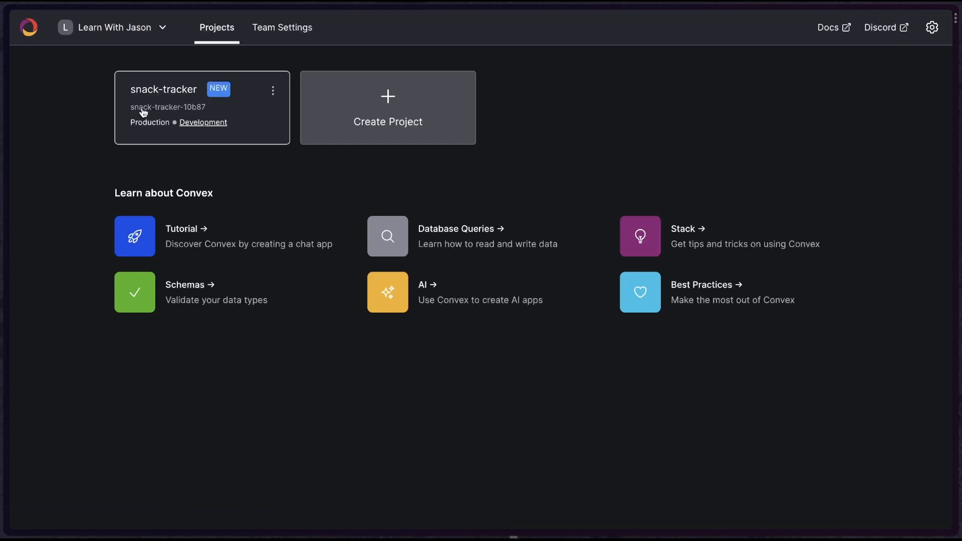
{"action": "left_click", "coordinate": [147, 114]}
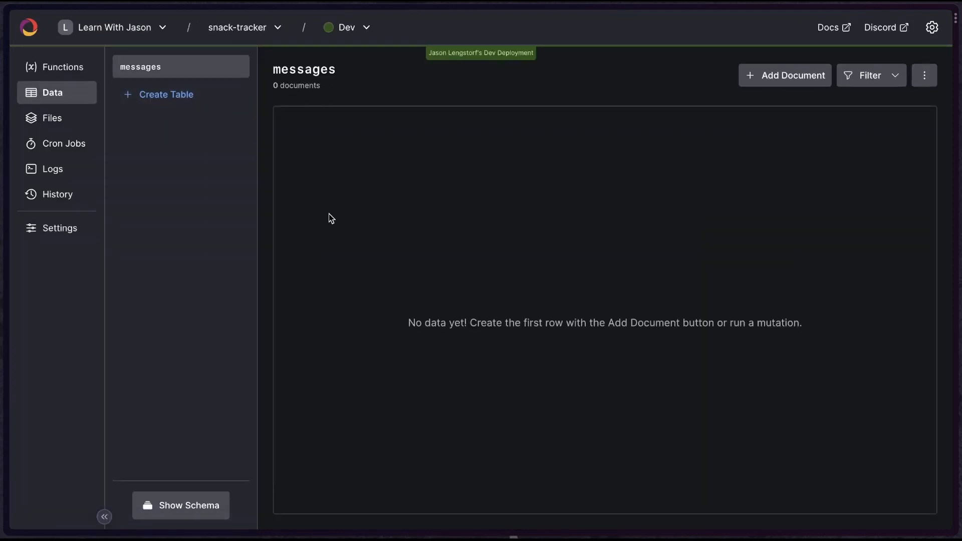
{"action": "key", "text": "ctrl+s"}
{"action": "left_click", "coordinate": [75, 217]}
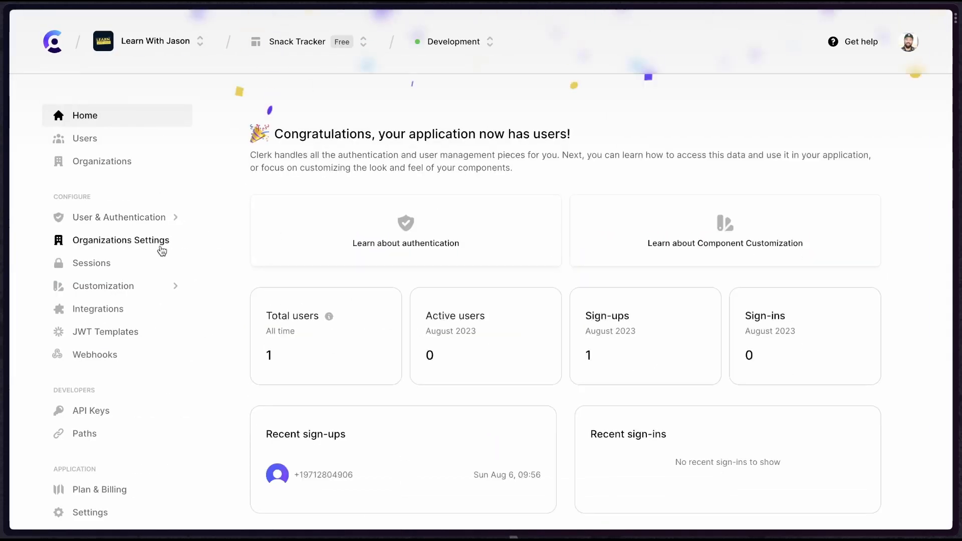
Create a convex JWT template from the Convex preset, copy its issuer URL and apply changes
{"action": "left_click", "coordinate": [106, 332]}
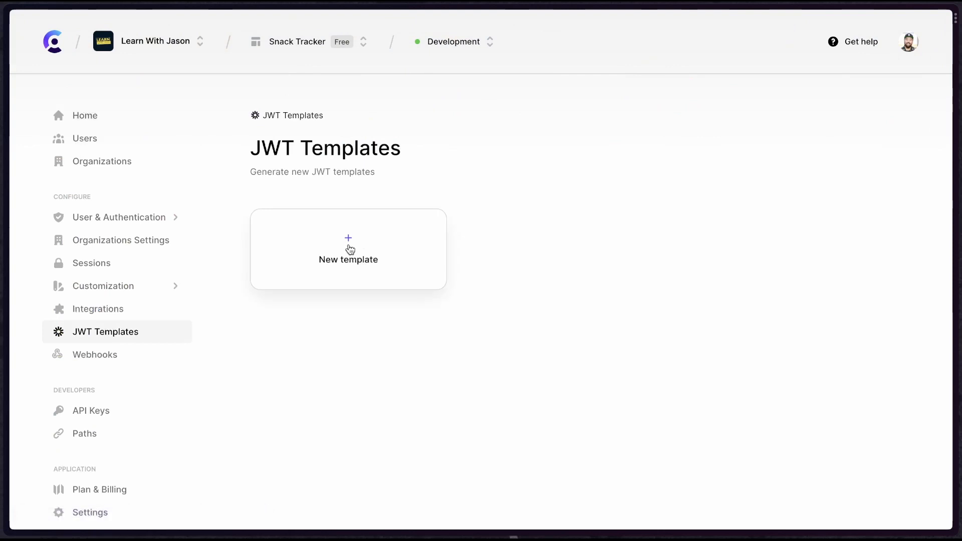
{"action": "left_click", "coordinate": [348, 247]}
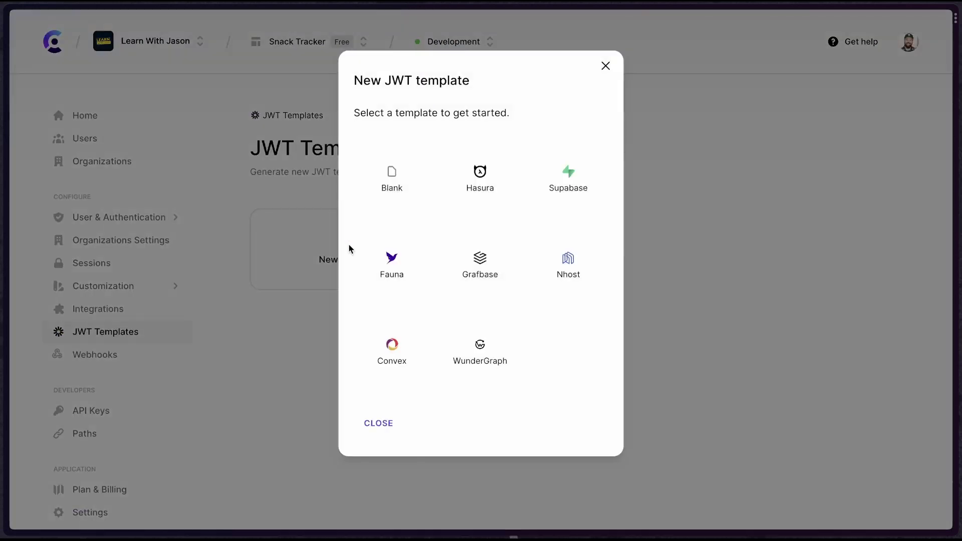
{"action": "left_click", "coordinate": [402, 332]}
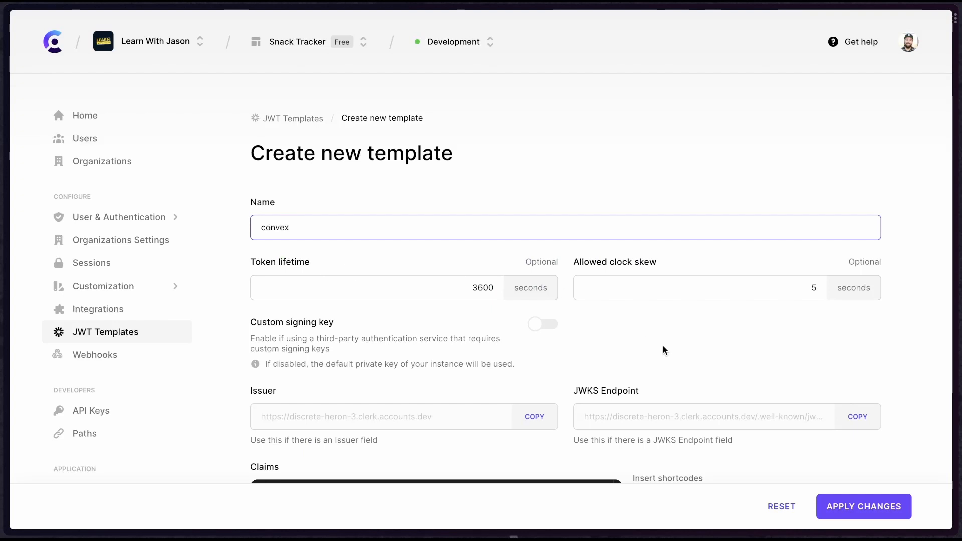
{"action": "scroll", "coordinate": [661, 354], "scroll_direction": "down", "scroll_amount": 3}
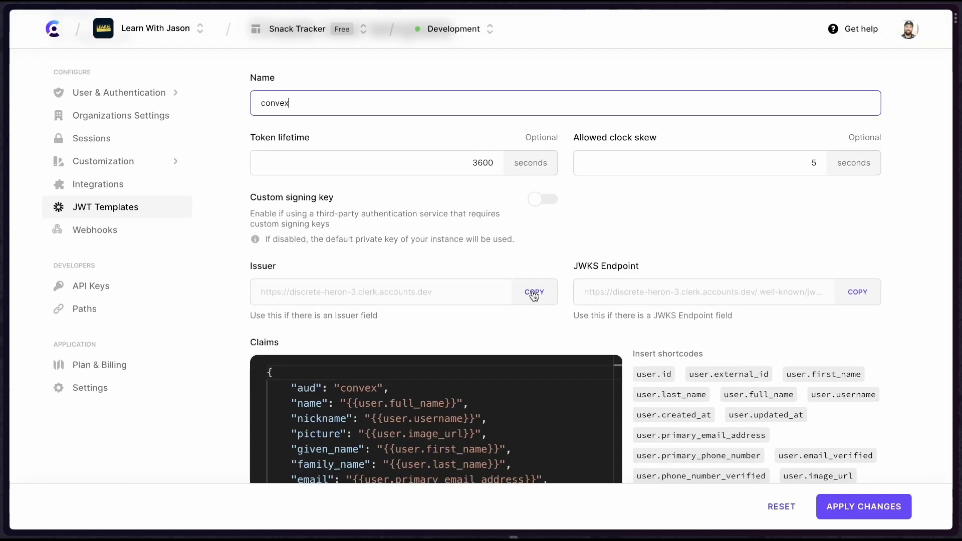
{"action": "left_click", "coordinate": [534, 292]}
{"action": "left_click", "coordinate": [863, 506]}
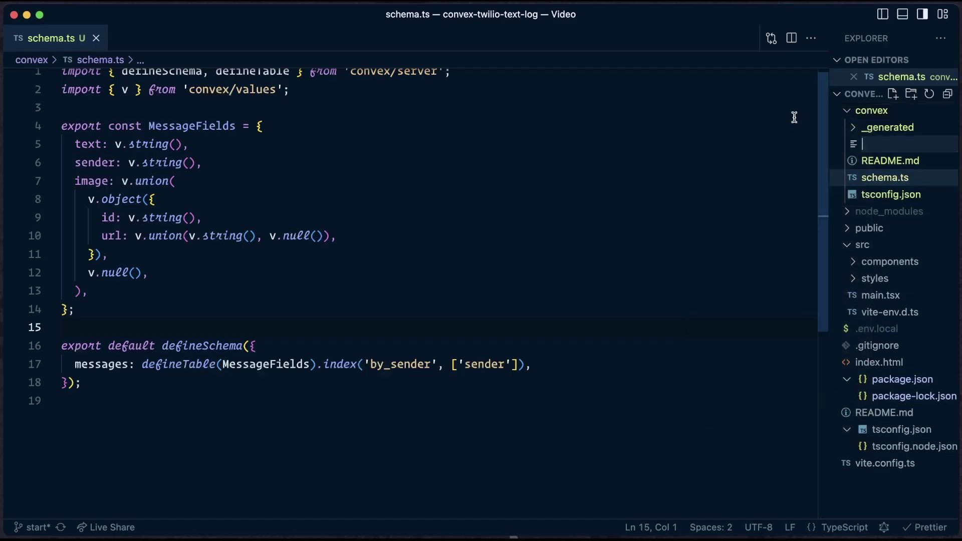
{"action": "type", "text": "auth.confi"}
Create convex/auth.config.js with the Clerk issuer domain, save it and close the open files
{"action": "key", "text": "Return"}
{"action": "key", "text": "ctrl+v"}
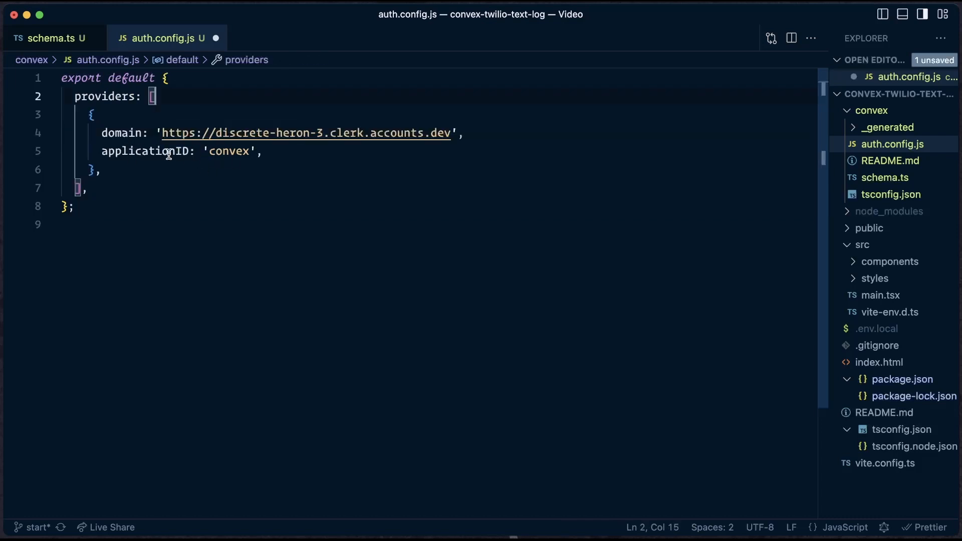
{"action": "left_click", "coordinate": [162, 133]}
{"action": "mouse_move", "coordinate": [147, 132]}
{"action": "left_mouse_down"}
{"action": "mouse_move", "coordinate": [91, 115]}
{"action": "mouse_move", "coordinate": [463, 132]}
{"action": "left_mouse_up"}
{"action": "left_click", "coordinate": [463, 132]}
{"action": "key", "text": "ctrl+s"}
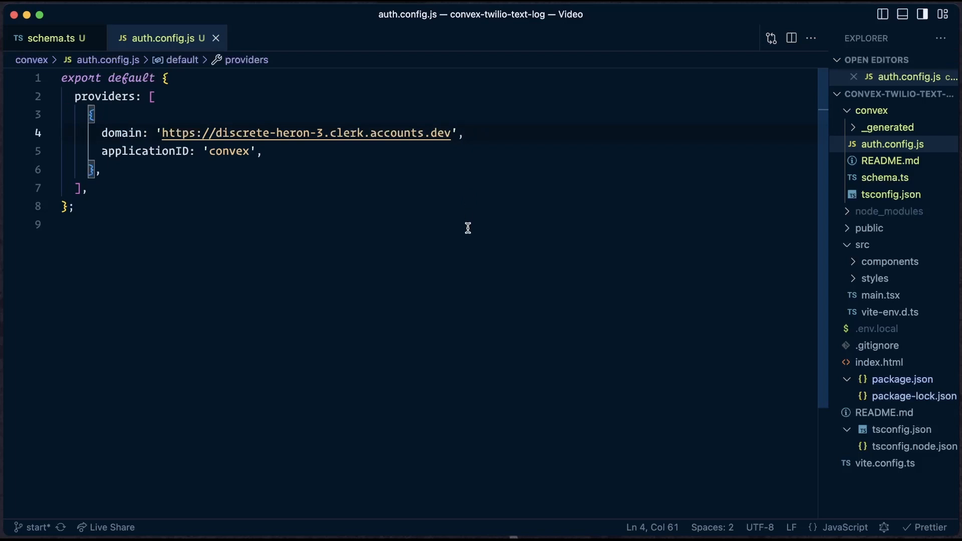
{"action": "key", "text": "super+w"}
{"action": "key", "text": "super+w"}
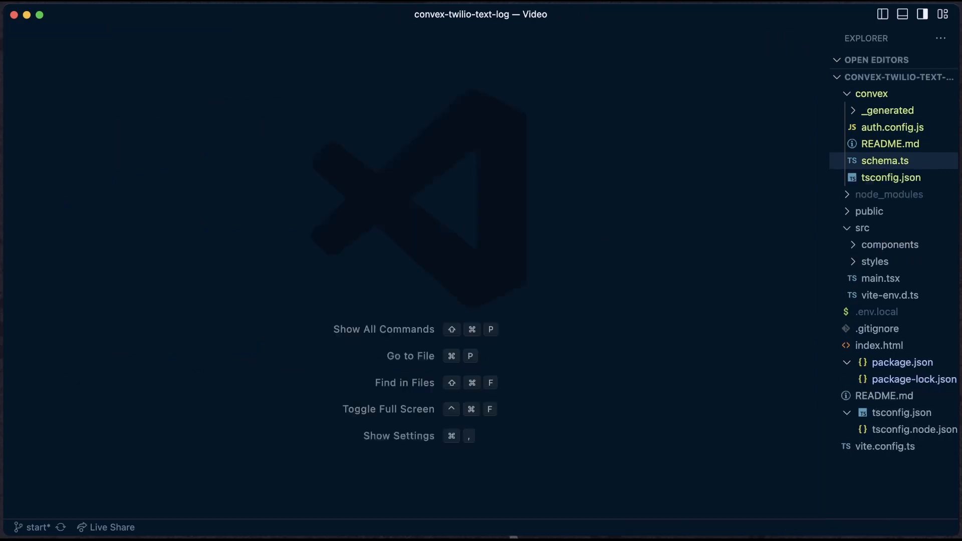
In main.tsx add useAuth to the Clerk import and create a ConvexReactClient from VITE_CONVEX_URL
{"action": "left_click", "coordinate": [881, 278]}
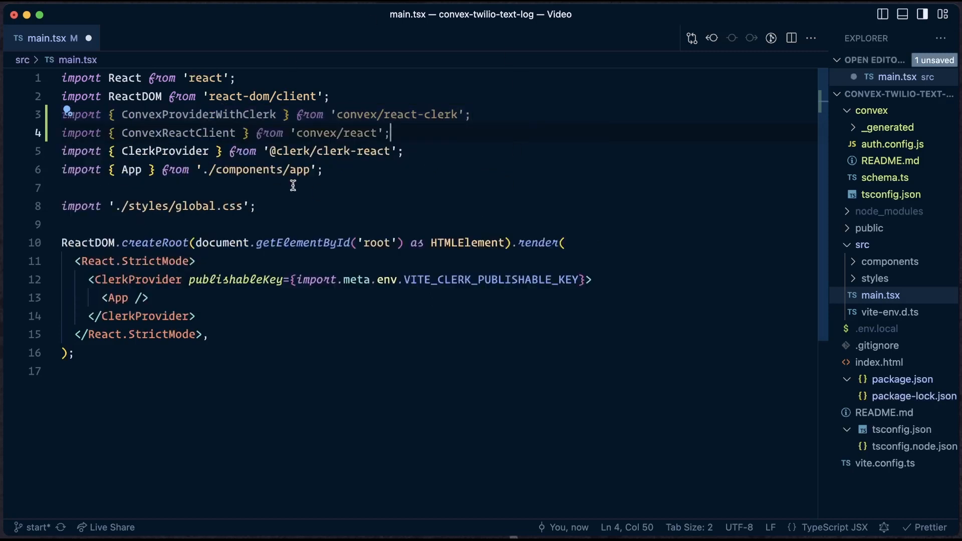
{"action": "left_click", "coordinate": [210, 150]}
{"action": "type", "text": ", useAuth"}
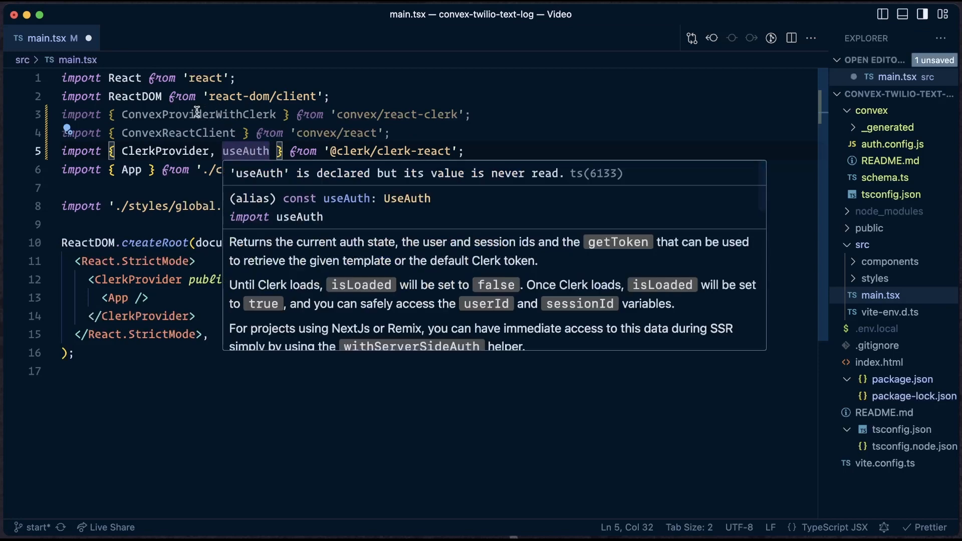
{"action": "left_click", "coordinate": [514, 151]}
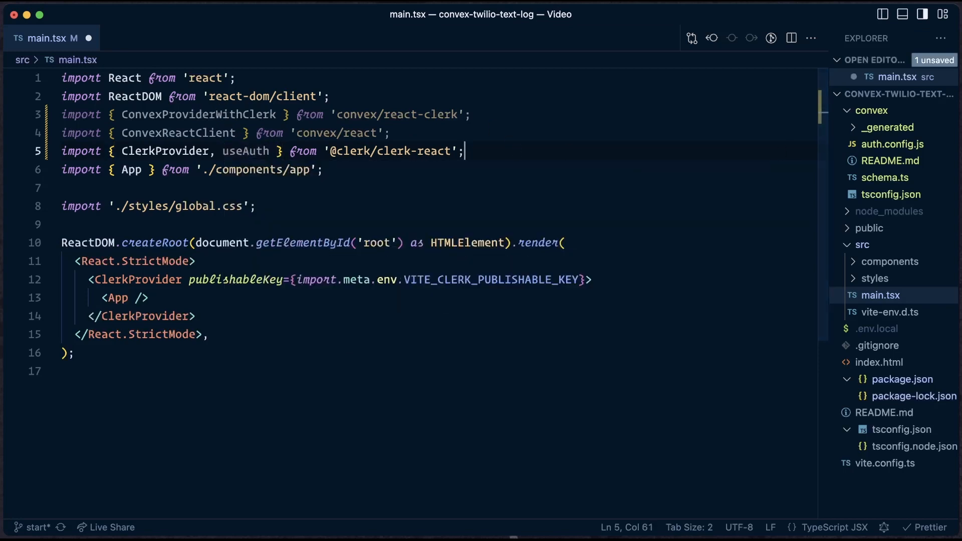
{"action": "left_click", "coordinate": [62, 224]}
{"action": "key", "text": "super+v"}
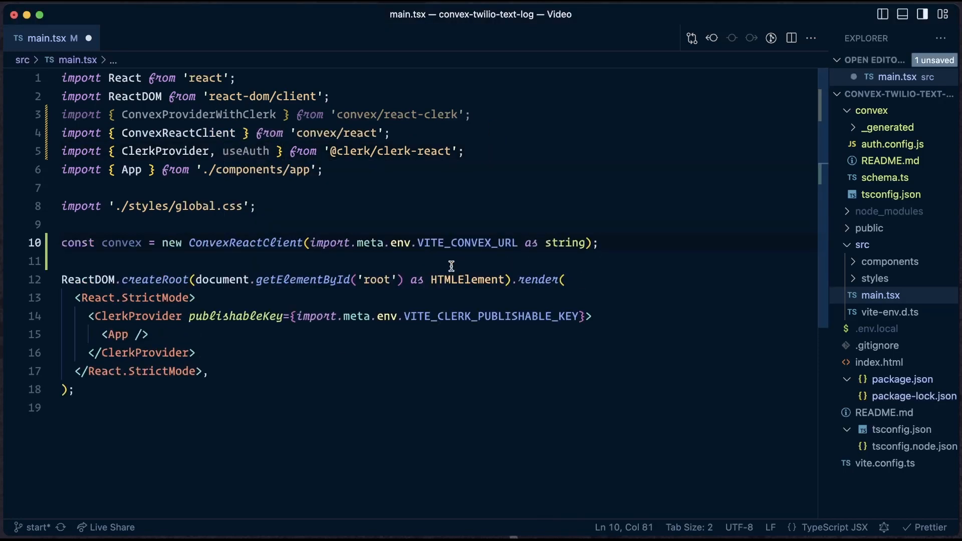
{"action": "left_click_drag", "start_coordinate": [417, 243], "coordinate": [529, 241]}
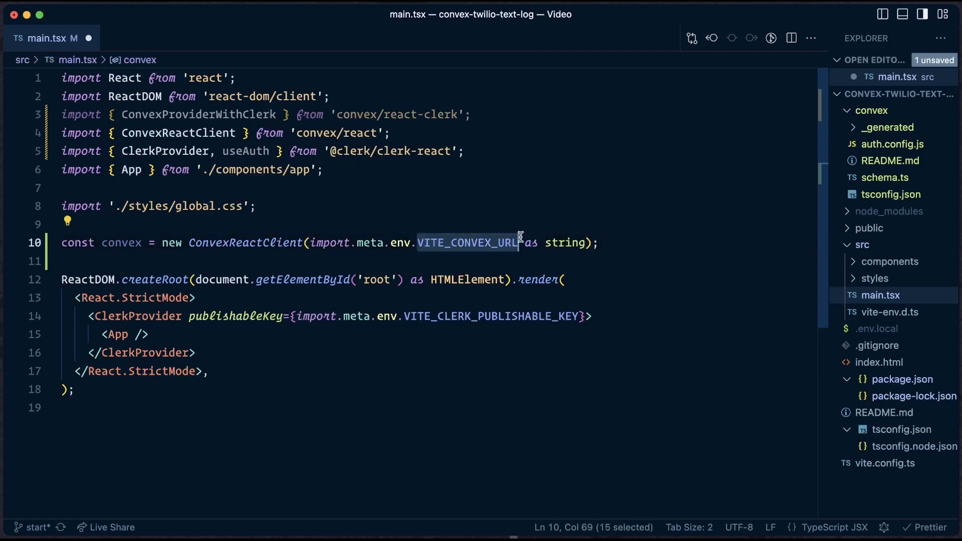
{"action": "left_click", "coordinate": [526, 243]}
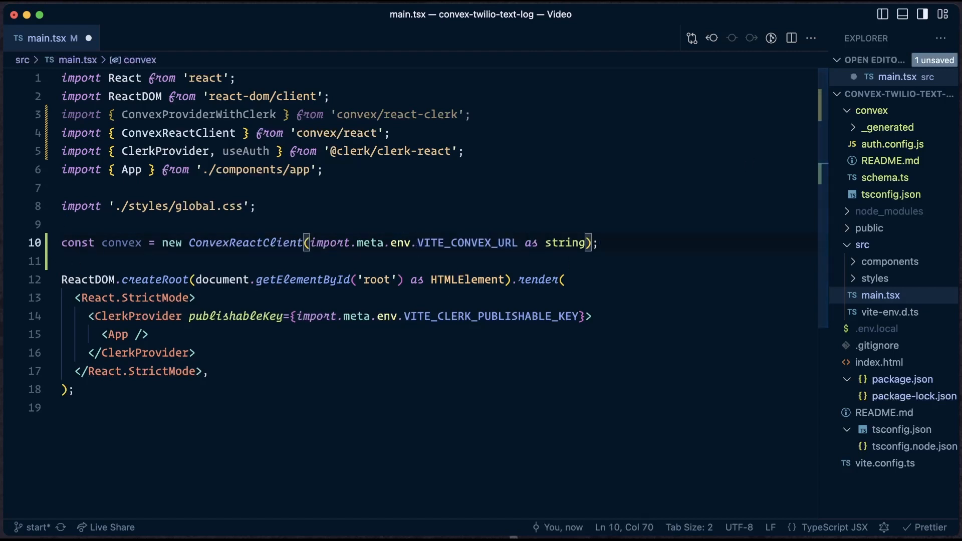
Wrap <App /> in ConvexProviderWithClerk with the convex client and useAuth, and save main.tsx
{"action": "left_click_drag", "start_coordinate": [102, 334], "coordinate": [498, 334]}
{"action": "left_click", "coordinate": [498, 334]}
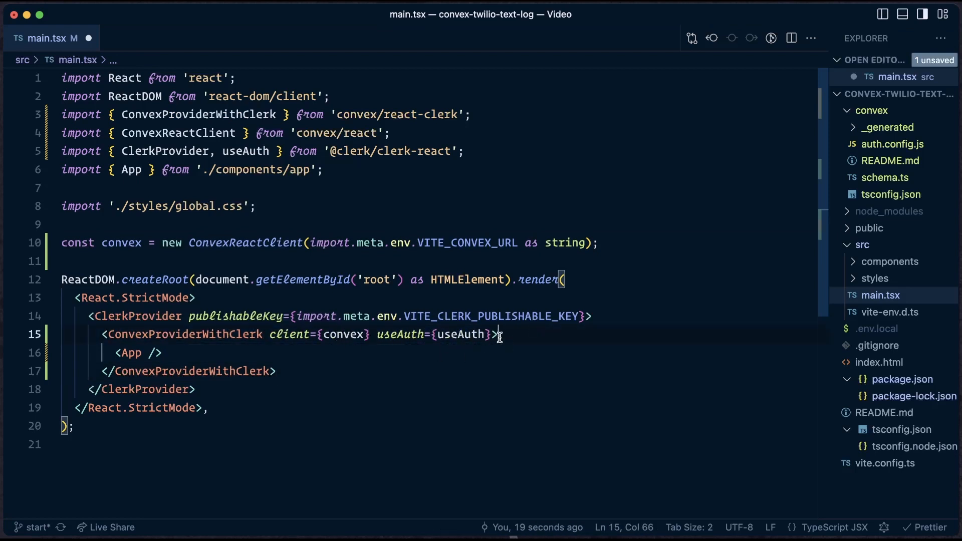
{"action": "key", "text": "super+s"}
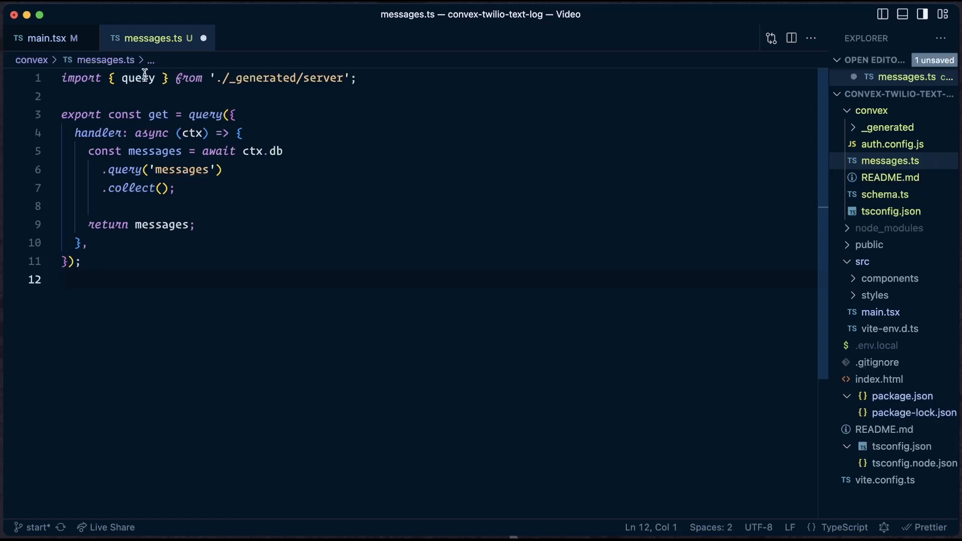
{"action": "left_click_drag", "start_coordinate": [120, 77], "coordinate": [170, 77]}
{"action": "left_click", "coordinate": [257, 96]}
{"action": "double_click", "coordinate": [164, 170]}
{"action": "key", "text": "BackSpace"}
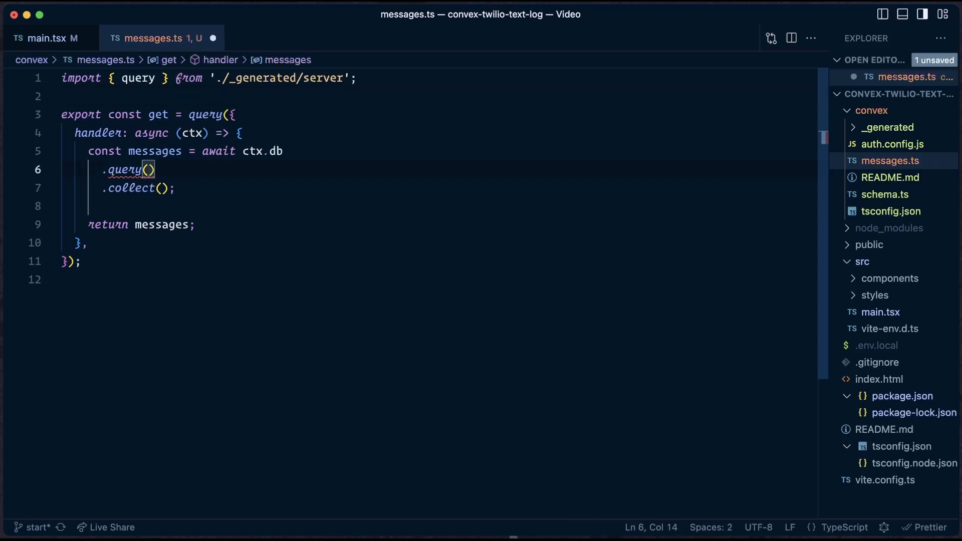
{"action": "type", "text": "'"}
{"action": "key", "text": "Tab"}
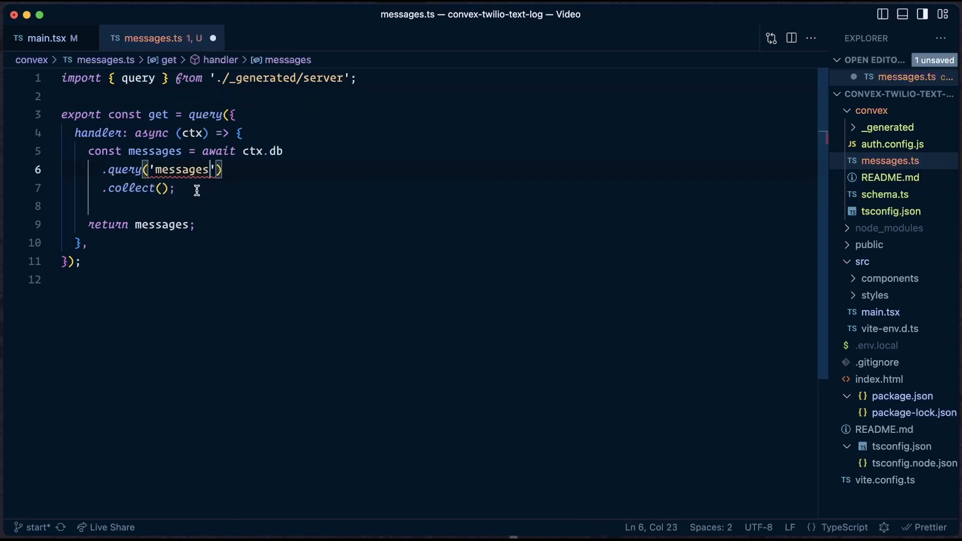
{"action": "left_click", "coordinate": [225, 189]}
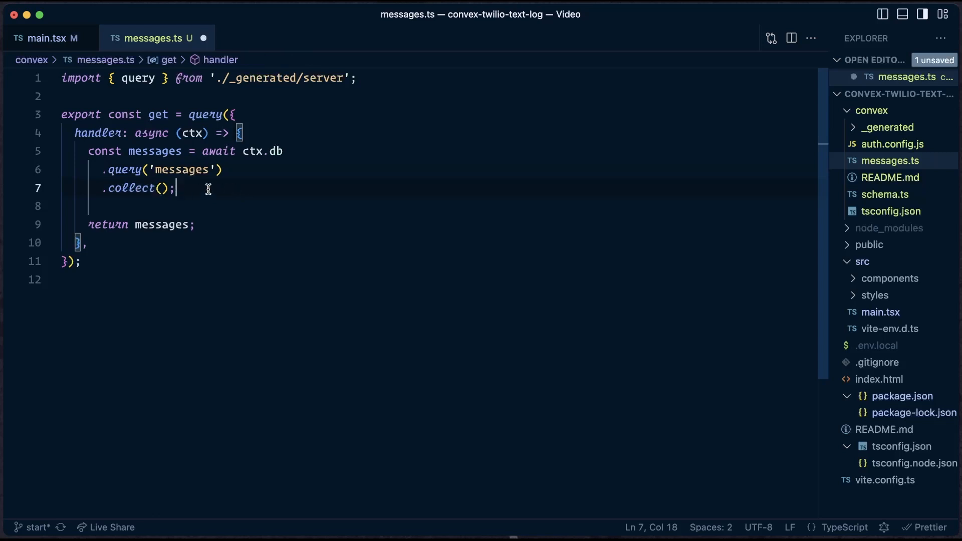
Add ctx.auth.getUserIdentity() with a phoneNumberVerified guard to the get query handler
{"action": "left_click", "coordinate": [270, 119]}
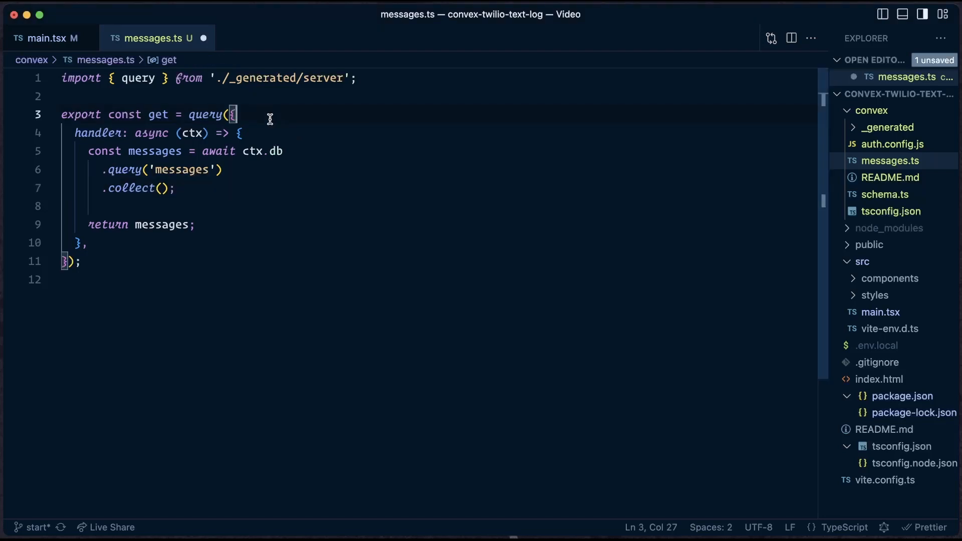
{"action": "key", "text": "Down"}
{"action": "key", "text": "End"}
{"action": "key", "text": "Return"}
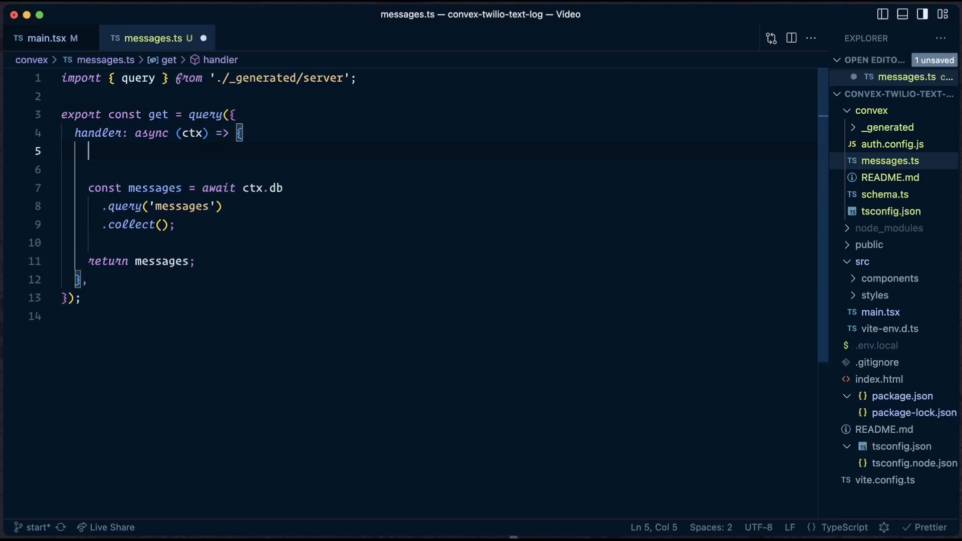
{"action": "key", "text": "ctrl+v"}
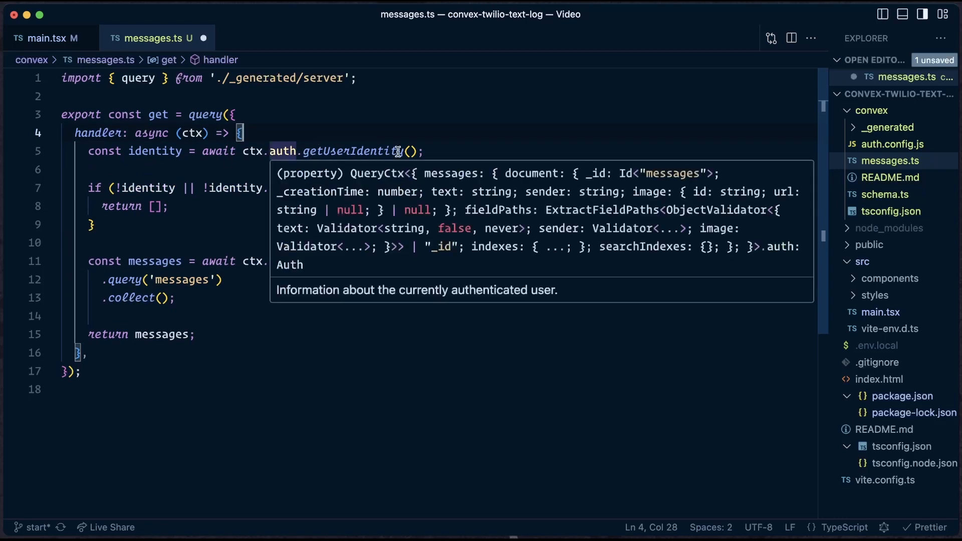
{"action": "left_click", "coordinate": [436, 153]}
{"action": "type", "text": ".withIndex('by_sender', (q) => q.eq('sender', identity.phoneNumber!))"}
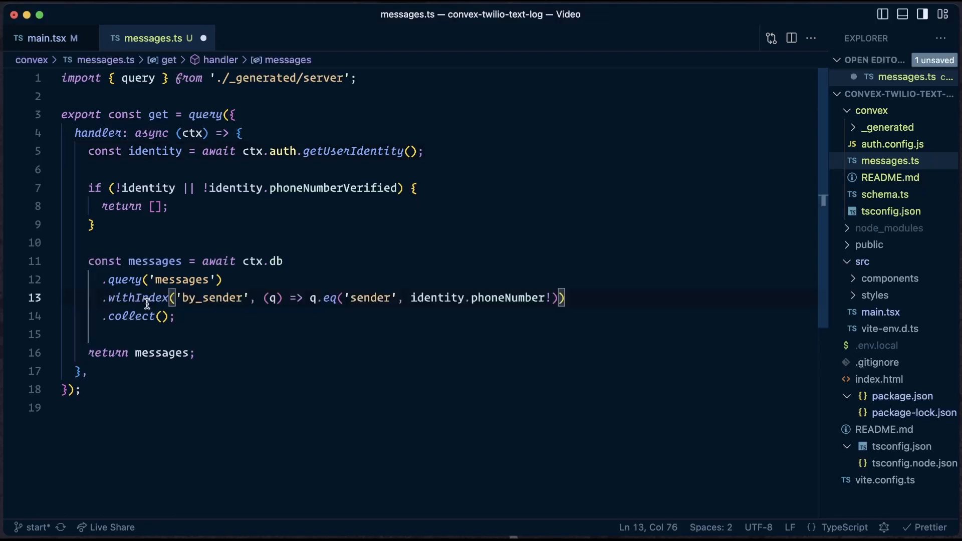
Filter with .withIndex('by_sender') matching identity.phoneNumber and save messages.ts
{"action": "double_click", "coordinate": [274, 298]}
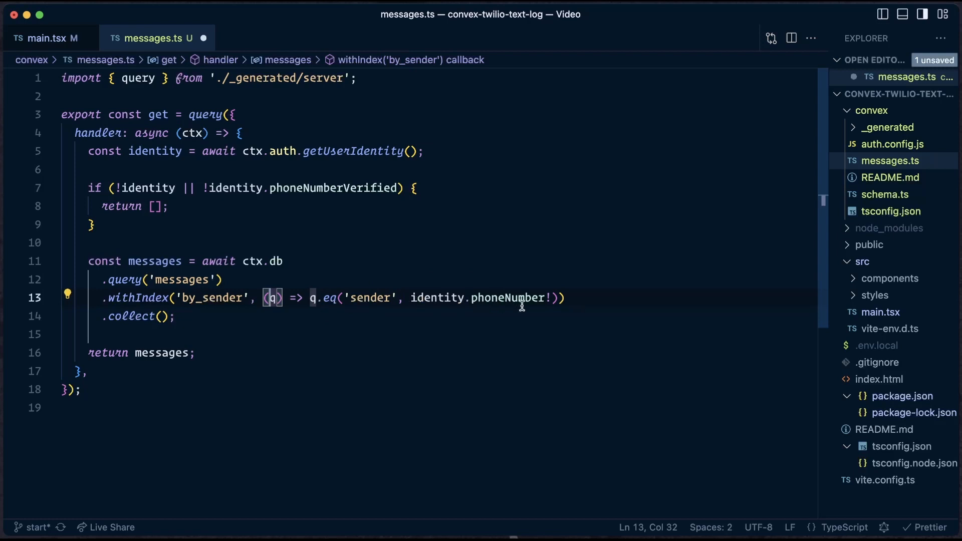
{"action": "key", "text": "super+s"}
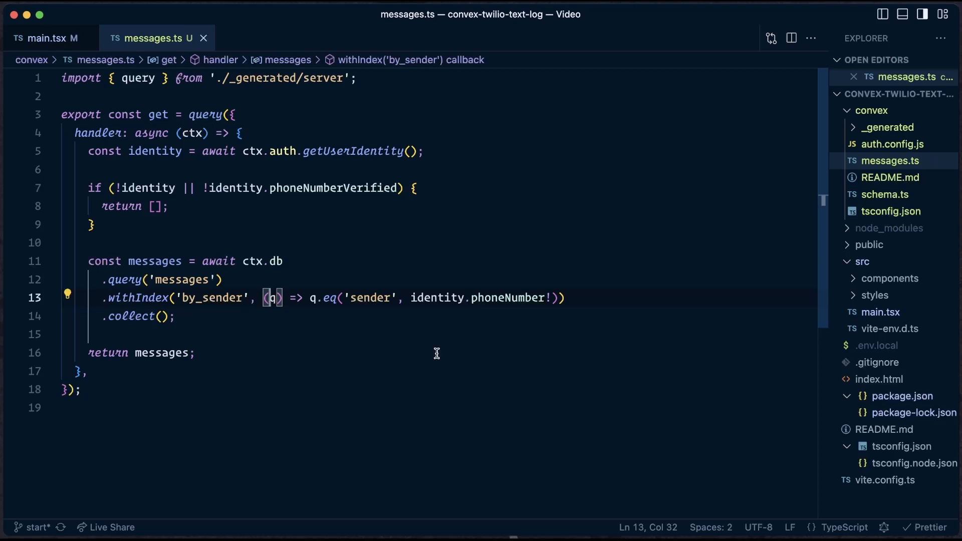
{"action": "left_click", "coordinate": [889, 278]}
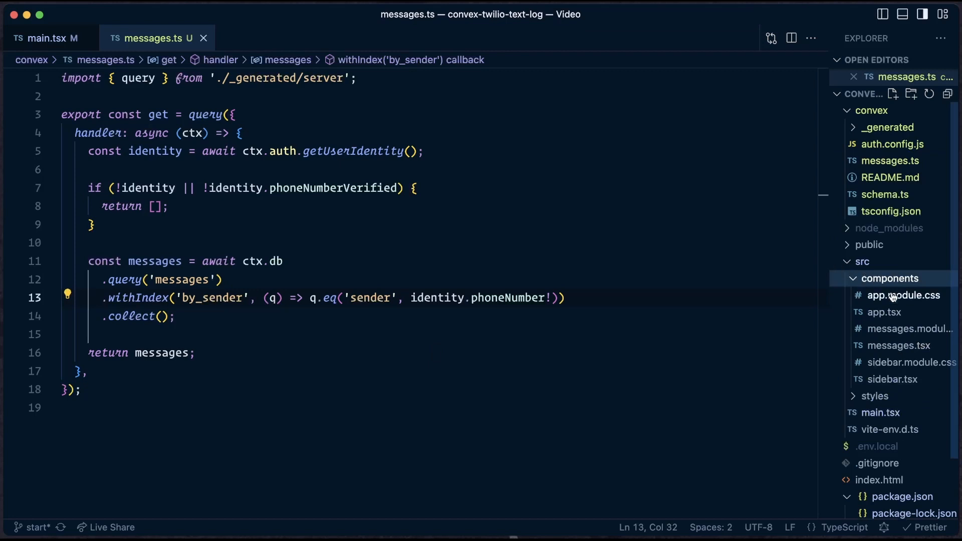
In messages.tsx import useQuery and the generated api, fetching api.messages.get
{"action": "left_click", "coordinate": [899, 345]}
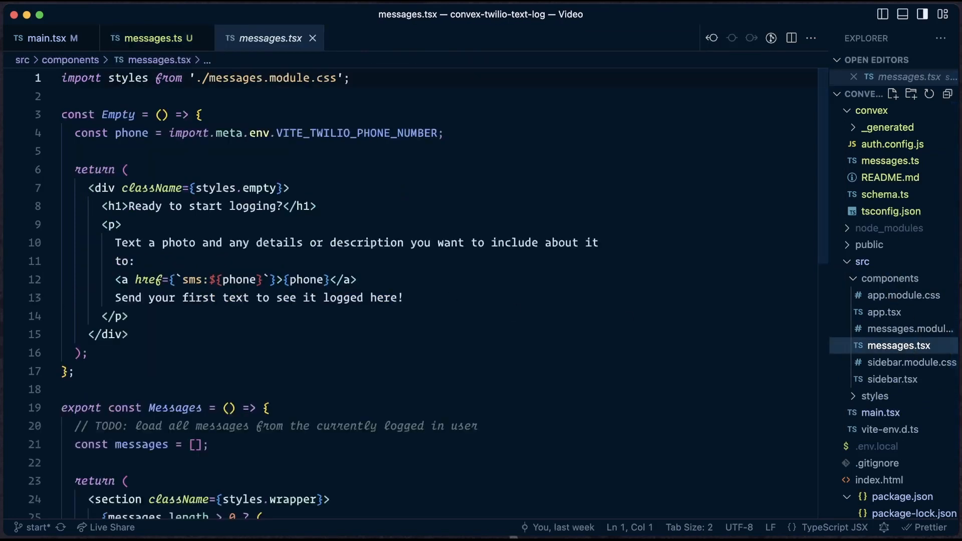
{"action": "type", "text": "import { useQuery } from 'convex/react';"}
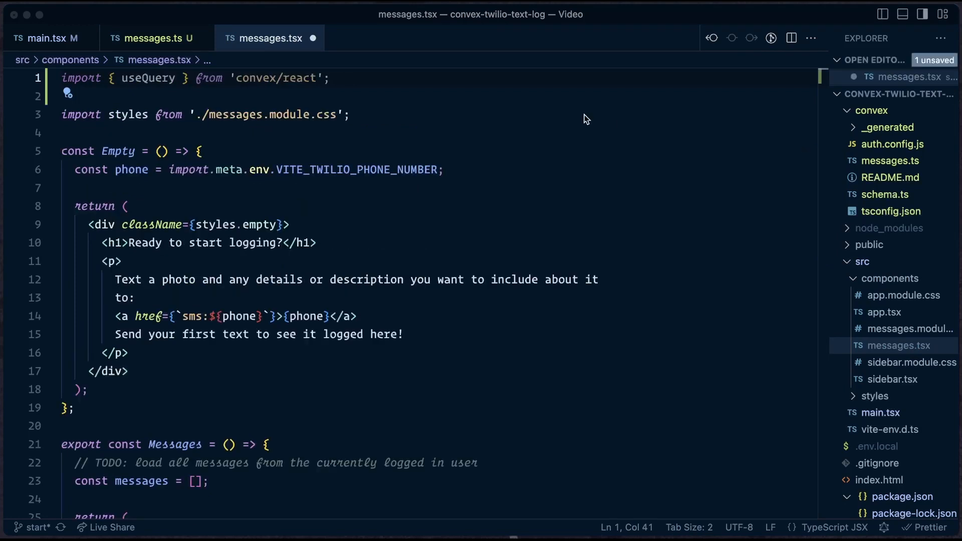
{"action": "type", "text": "import { api } from '../../convex/_generated/api';"}
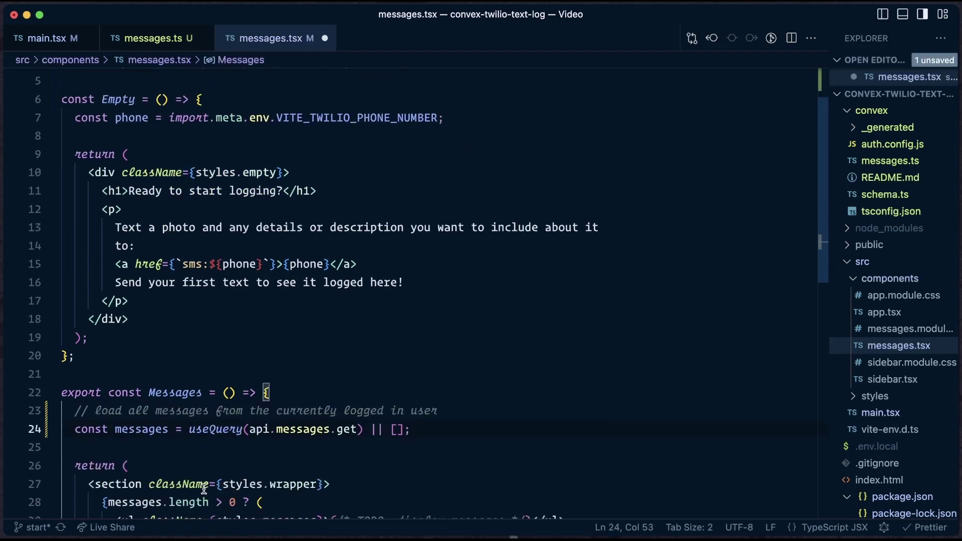
{"action": "scroll", "coordinate": [203, 489], "scroll_direction": "down", "scroll_amount": 1}
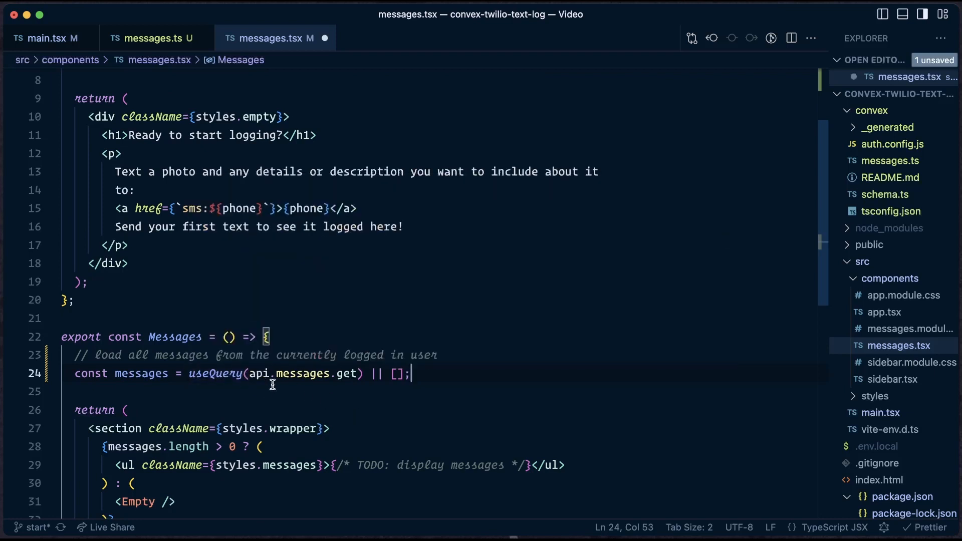
{"action": "left_click_drag", "start_coordinate": [248, 373], "coordinate": [361, 374]}
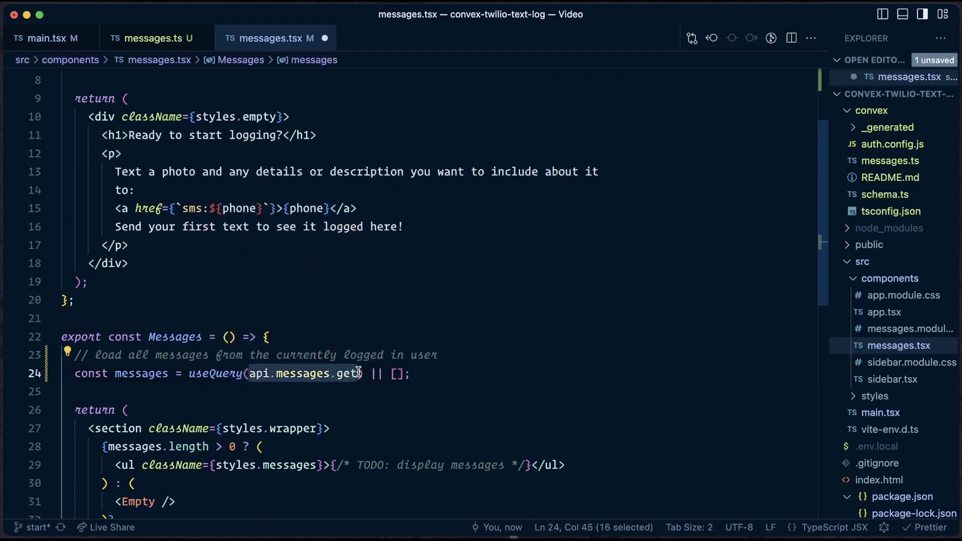
{"action": "type", "text": "api."}
{"action": "key", "text": "Tab"}
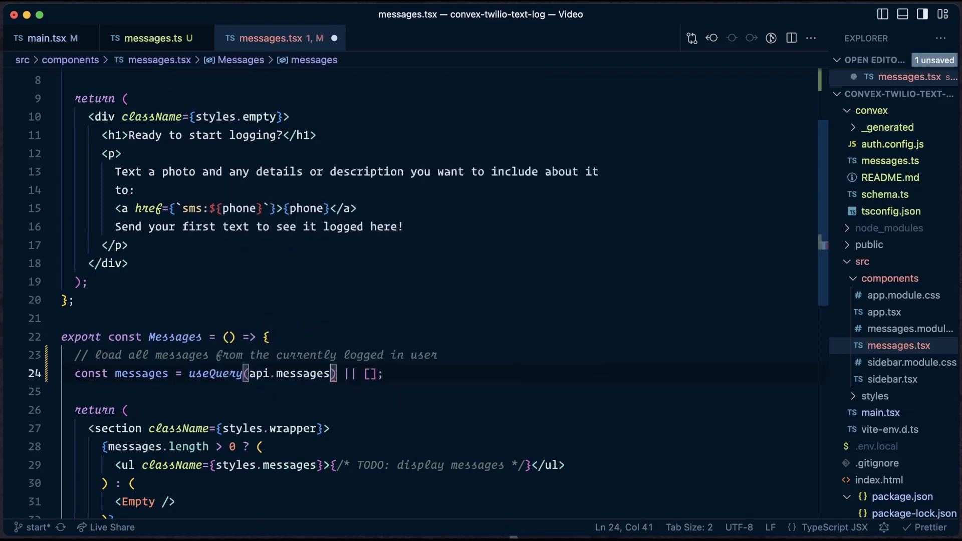
{"action": "type", "text": ".g"}
{"action": "key", "text": "Tab"}
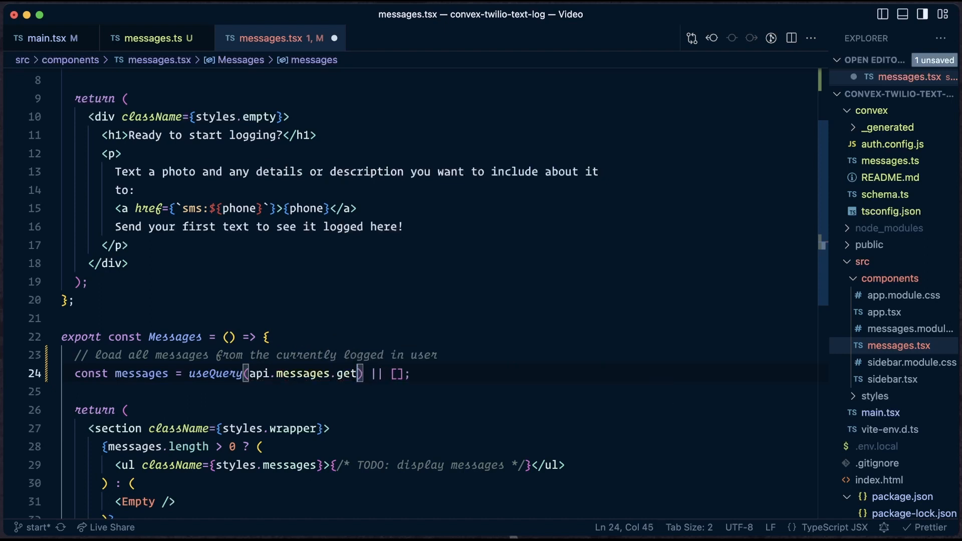
{"action": "mouse_move", "coordinate": [347, 374]}
{"action": "left_click", "coordinate": [438, 374]}
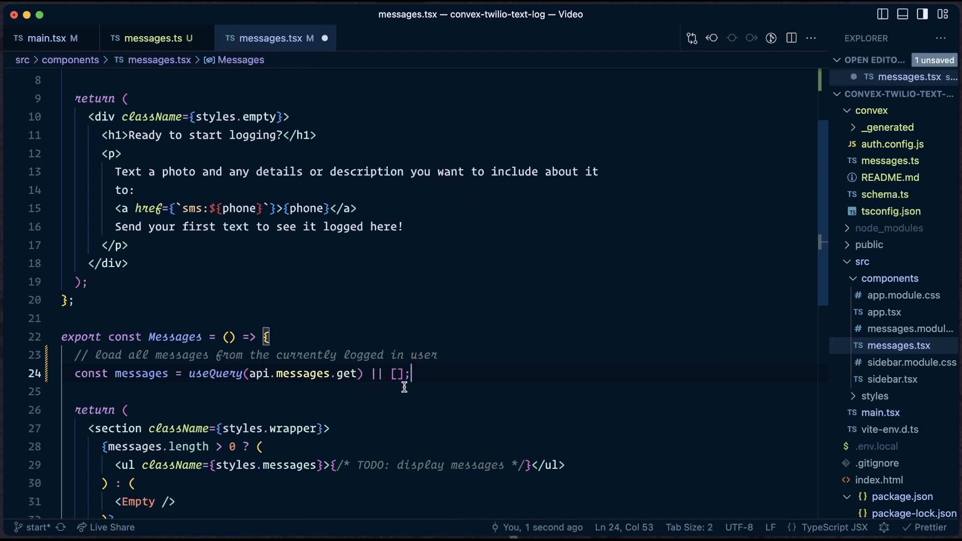
{"action": "scroll", "coordinate": [399, 406], "scroll_direction": "down", "scroll_amount": 3}
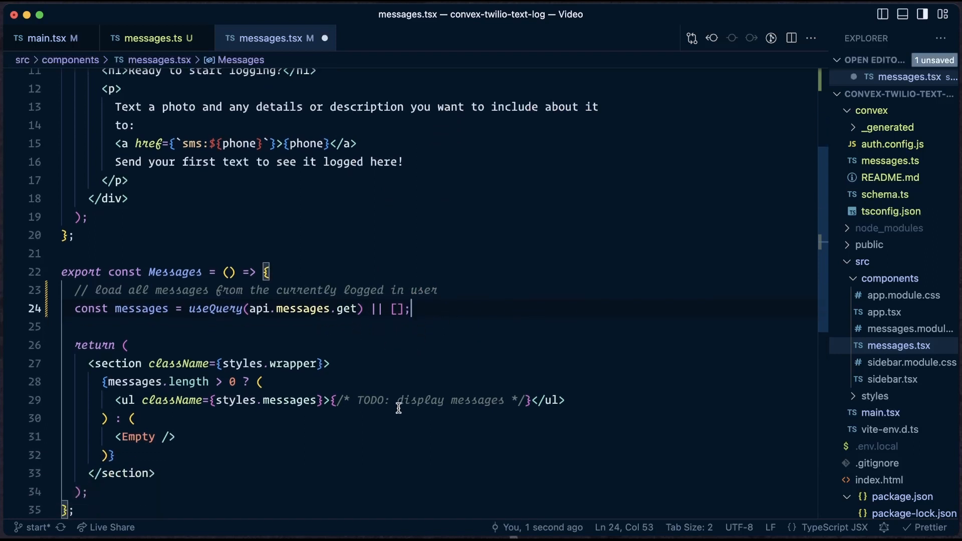
Replace the TODO with messages.map rendering image, text and time, save, and view the running app
{"action": "left_click_drag", "start_coordinate": [333, 403], "coordinate": [530, 367]}
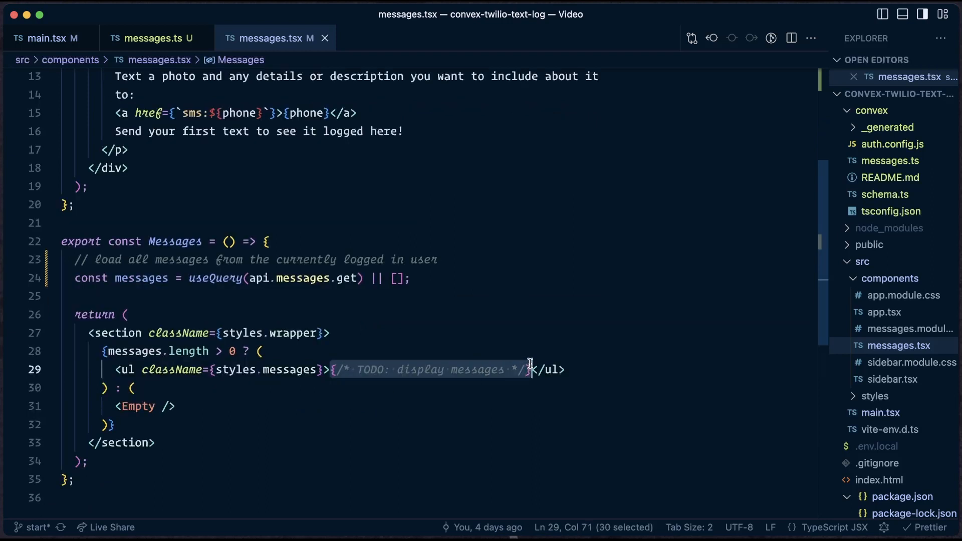
{"action": "type", "text": "{messages.map(({ _id, _creationTime, text, image }) => {           return (             <li key={_id} className={styles.message}>               {image && image.url ? (                 <img className={styles.image} src={image.url} alt={text} />               ) : null}               <p className={styles.text}>{text}</p>               <p className={styles.meta}>                 Posted {new Date(_creationTime).toLocaleString()}               </p>             </li>           );         })}"}
{"action": "key", "text": "ctrl+s"}
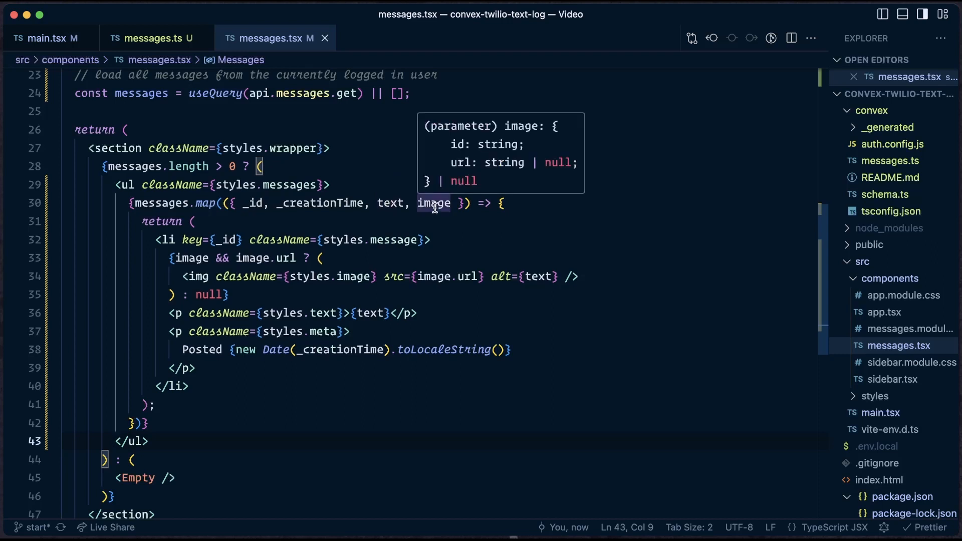
{"action": "scroll", "coordinate": [436, 214], "scroll_direction": "down", "scroll_amount": 1}
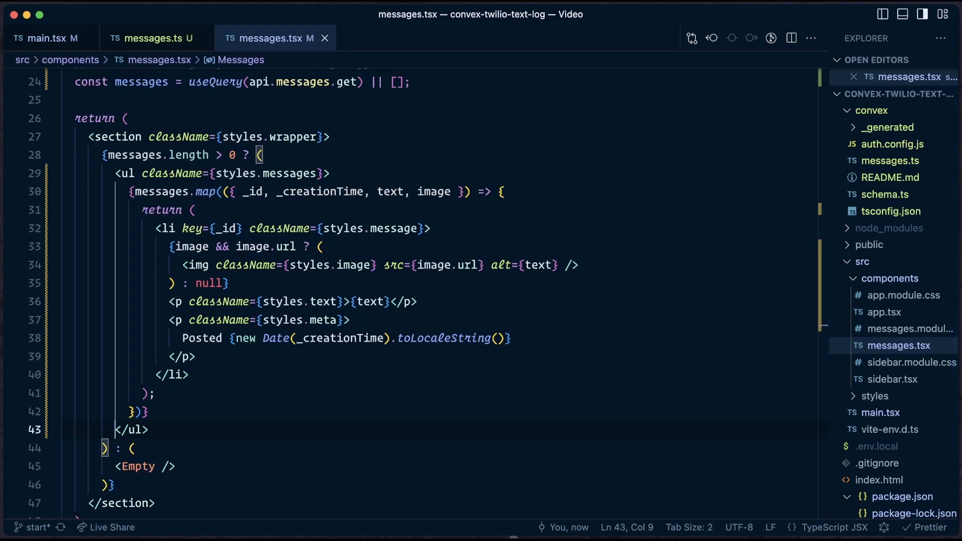
{"action": "key", "text": "super+Tab"}
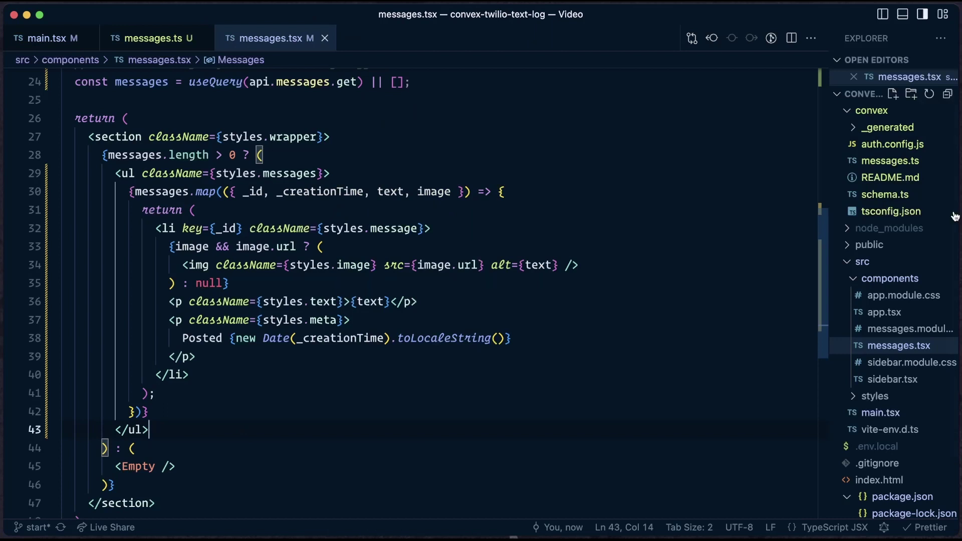
Replace the server import with WithoutSystemFields, Doc and httpAction imports in convex/messages.ts
{"action": "key", "text": "super+w"}
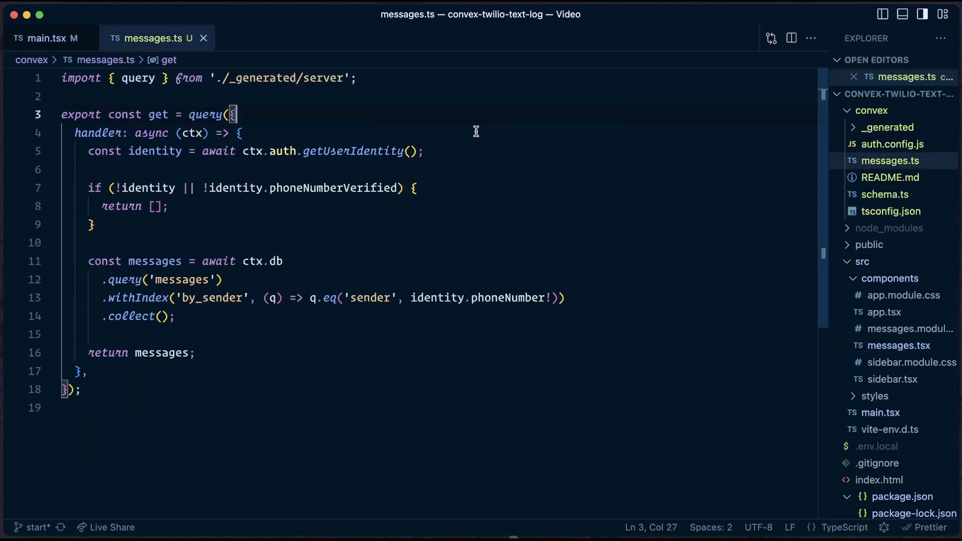
{"action": "triple_click", "coordinate": [368, 78]}
{"action": "type", "text": "import type { WithoutSystemFields } from 'convex/server'; import type { Doc } from './_generated/dataModel'; import { httpAction, query } from './_generated/server';"}
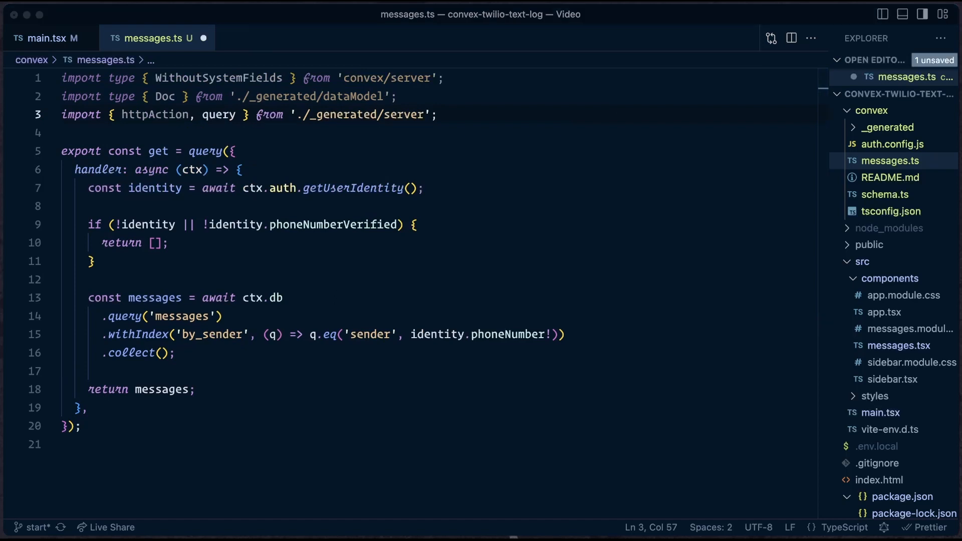
{"action": "left_click", "coordinate": [464, 115]}
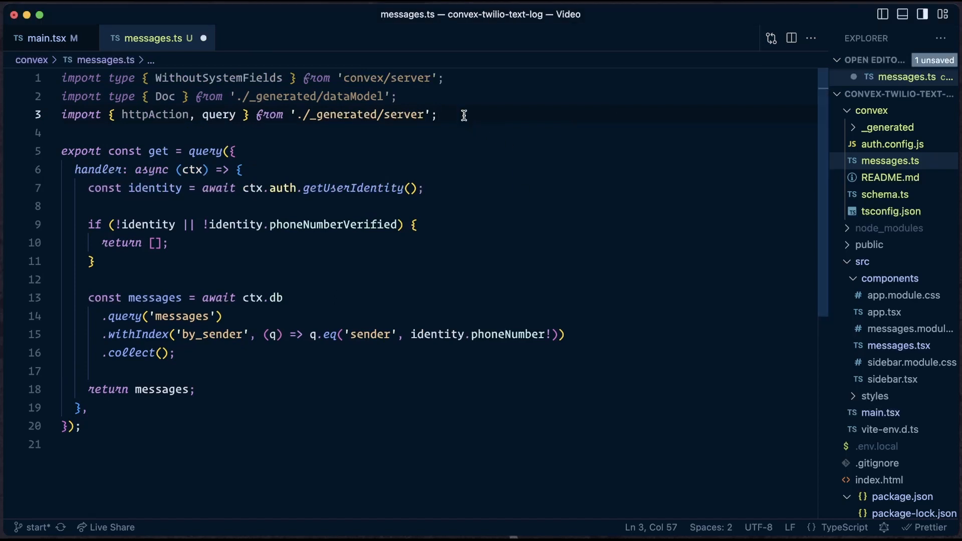
Add the Message type definition, fold the get query and make room below for the save action
{"action": "key", "text": "Down"}
{"action": "key", "text": "Return"}
{"action": "type", "text": "type Message = WithoutSystemFields<Doc<'messages'>>;"}
{"action": "key", "text": "Return"}
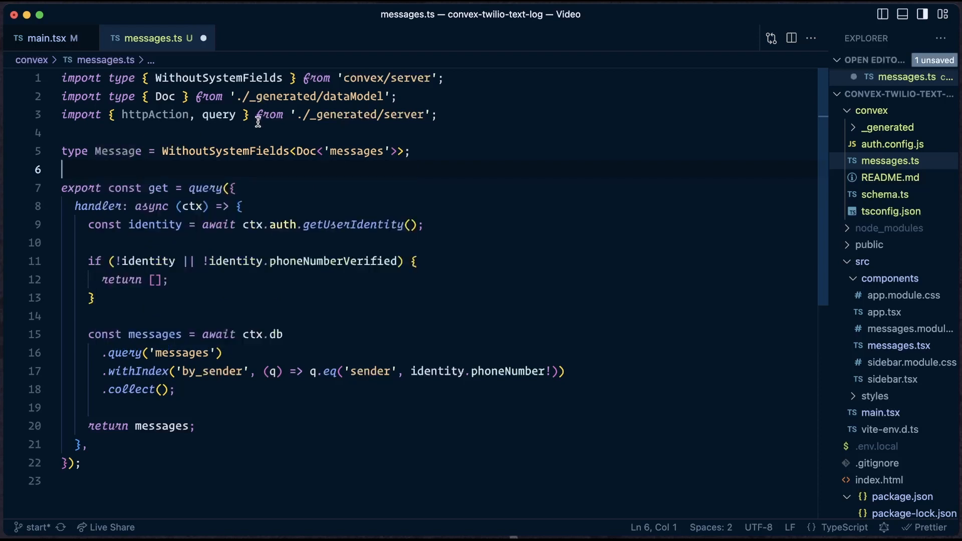
{"action": "left_click", "coordinate": [153, 133]}
{"action": "mouse_move", "coordinate": [306, 152]}
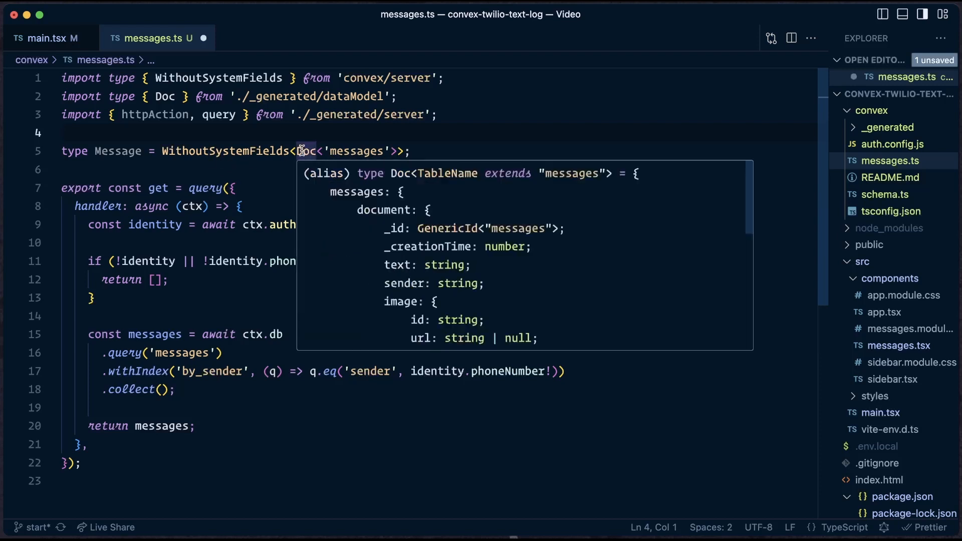
{"action": "left_click", "coordinate": [434, 154]}
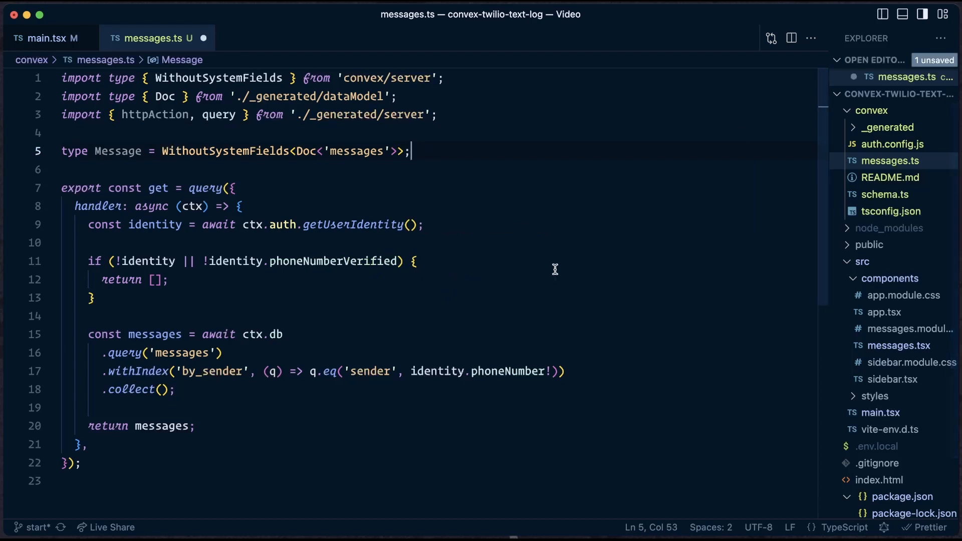
{"action": "left_click", "coordinate": [53, 188]}
{"action": "key", "text": "Return"}
{"action": "key", "text": "Return"}
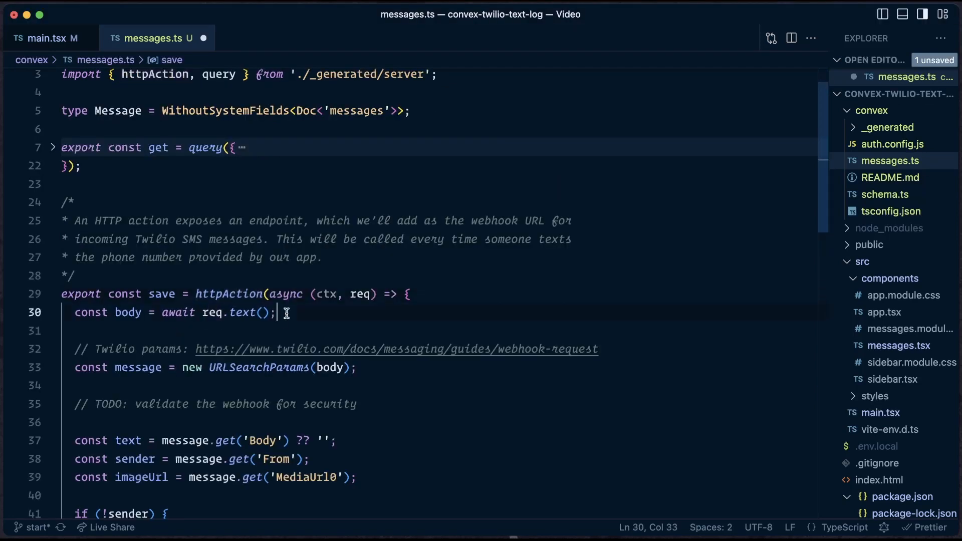
Review the save httpAction's validate-webhook TODO and missing-sender check
{"action": "double_click", "coordinate": [225, 294]}
{"action": "left_click", "coordinate": [278, 313]}
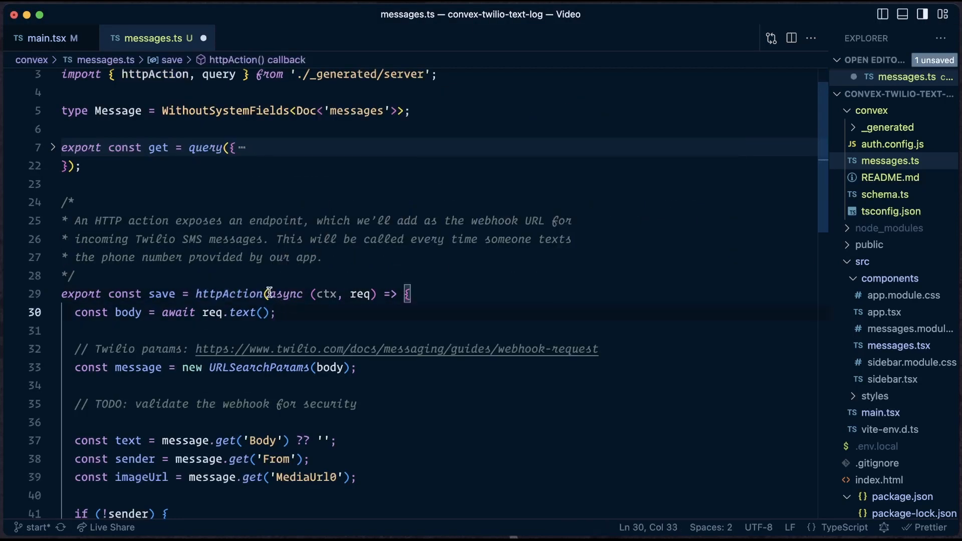
{"action": "scroll", "coordinate": [274, 294], "scroll_direction": "down", "scroll_amount": 1}
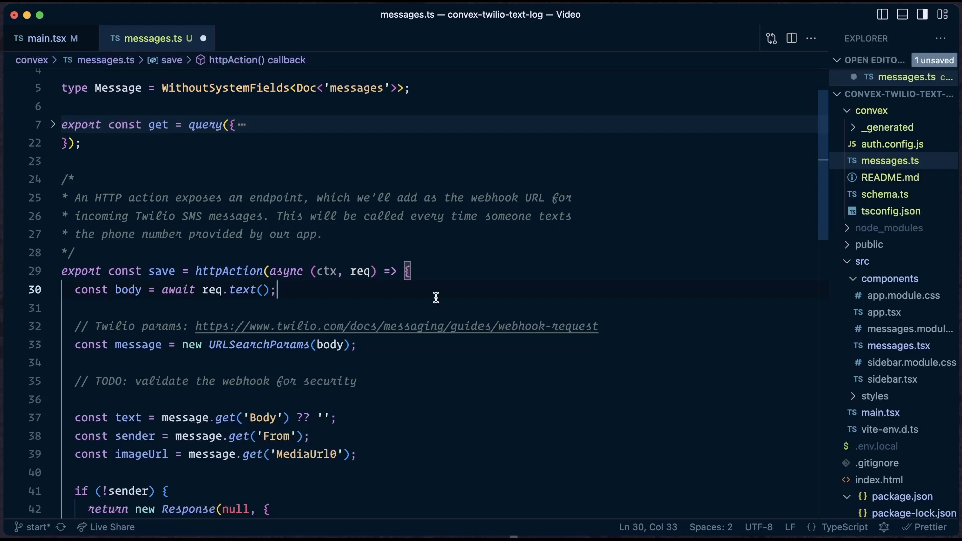
{"action": "scroll", "coordinate": [436, 297], "scroll_direction": "down", "scroll_amount": 3}
{"action": "scroll", "coordinate": [429, 330], "scroll_direction": "down", "scroll_amount": 2}
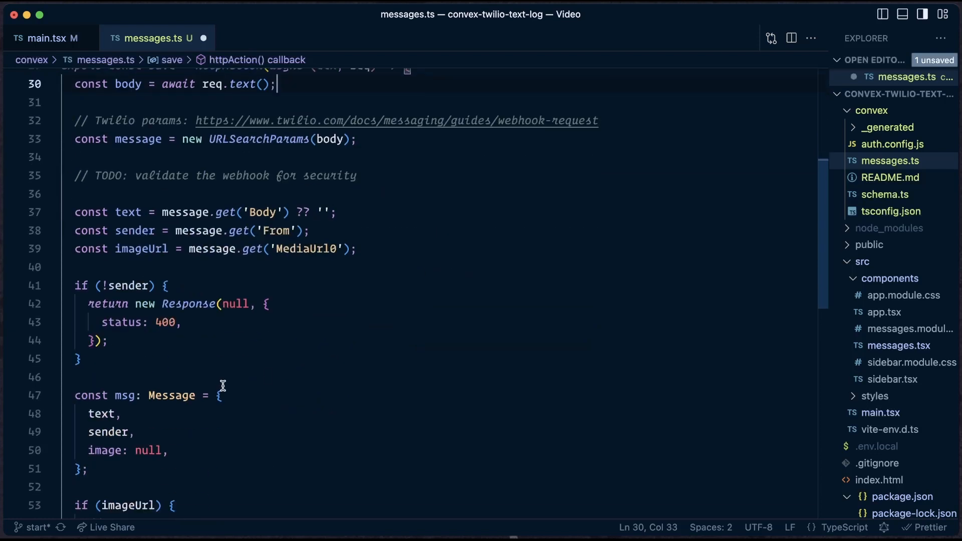
{"action": "scroll", "coordinate": [395, 312], "scroll_direction": "up", "scroll_amount": 2}
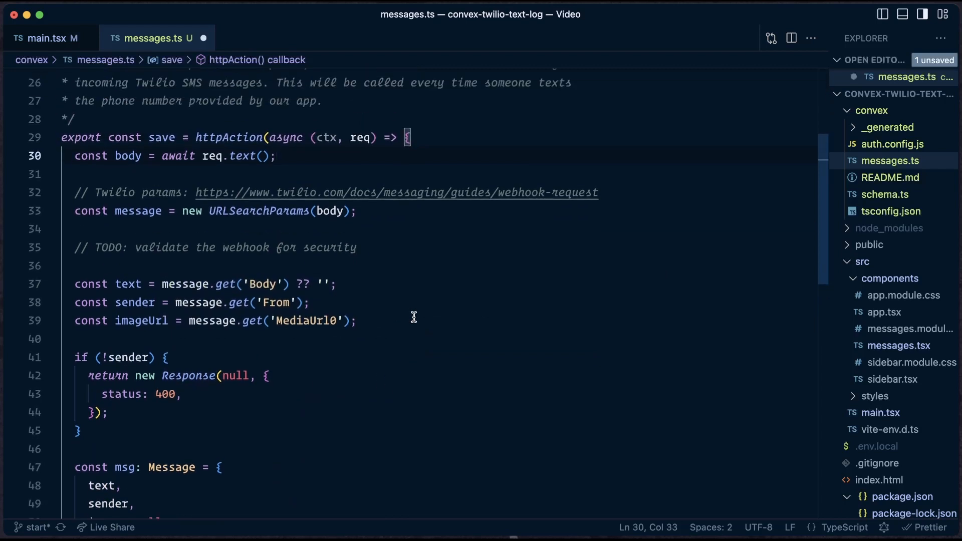
{"action": "scroll", "coordinate": [429, 323], "scroll_direction": "up", "scroll_amount": 2}
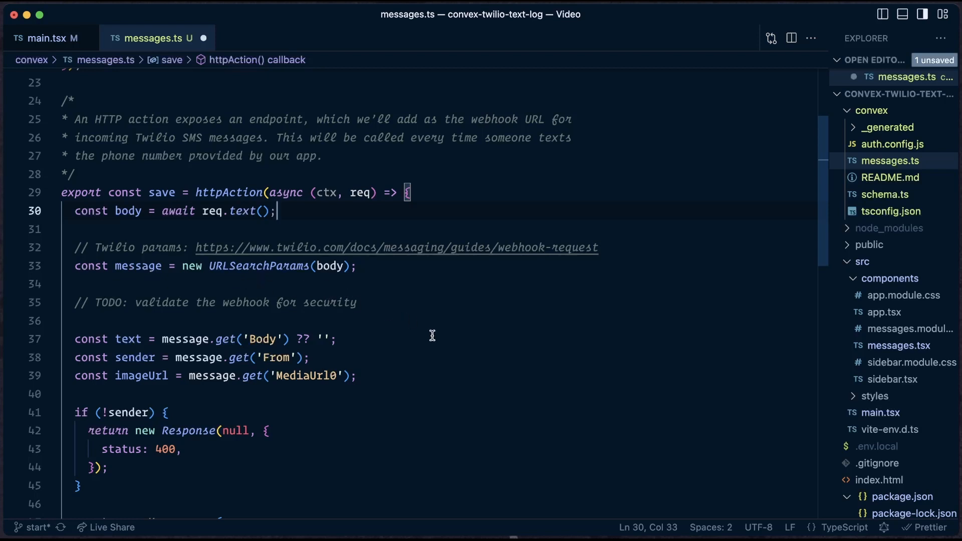
{"action": "scroll", "coordinate": [405, 320], "scroll_direction": "down", "scroll_amount": 3}
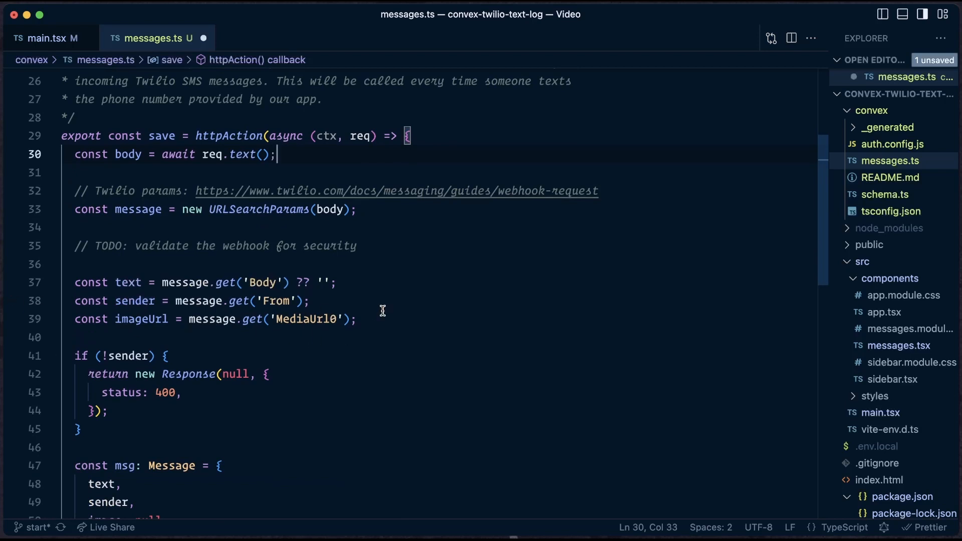
{"action": "left_click_drag", "start_coordinate": [358, 246], "coordinate": [85, 248]}
{"action": "scroll", "coordinate": [293, 283], "scroll_direction": "down", "scroll_amount": 7}
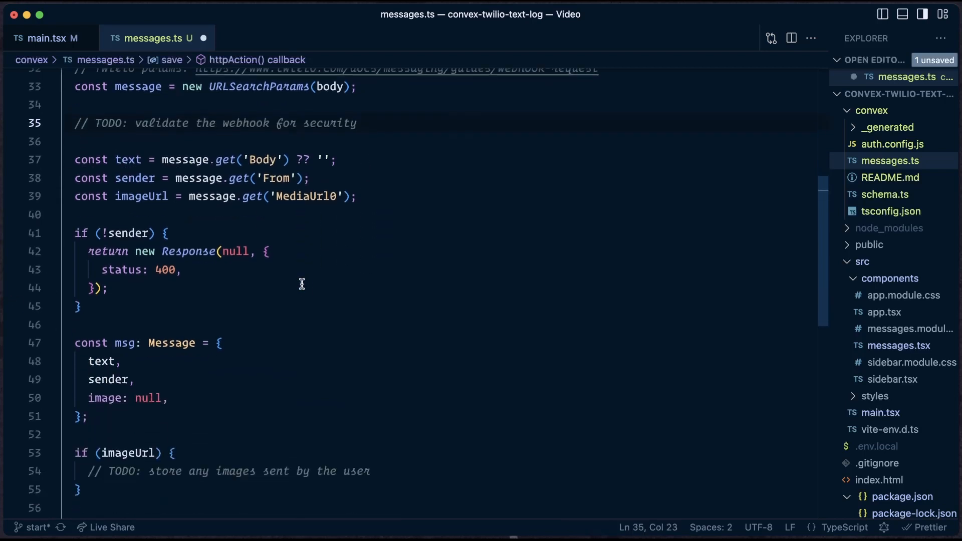
{"action": "left_click", "coordinate": [98, 233]}
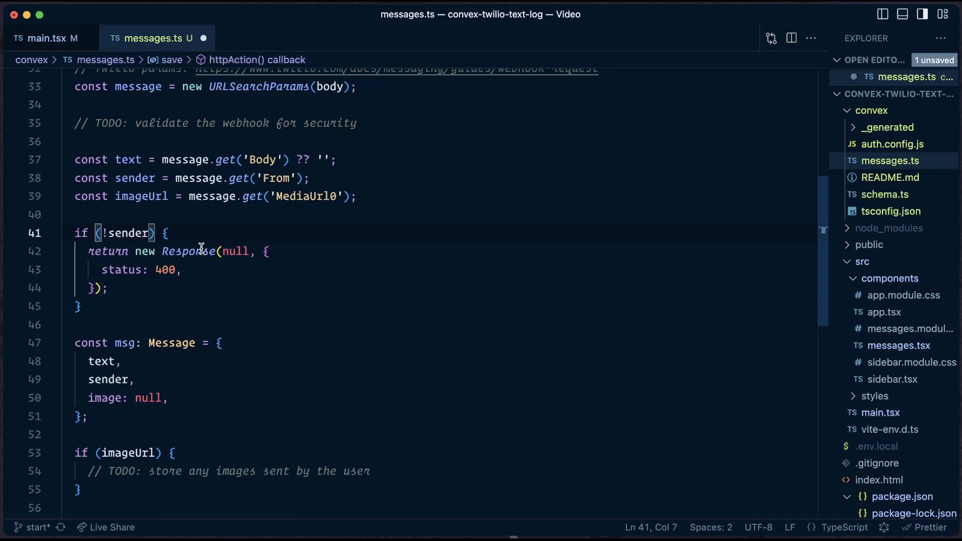
{"action": "scroll", "coordinate": [210, 248], "scroll_direction": "down", "scroll_amount": 4}
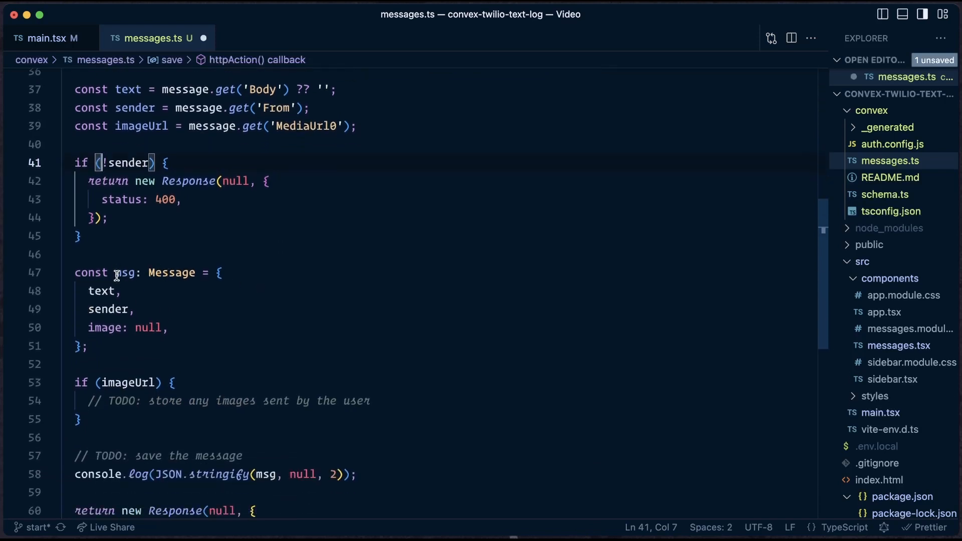
{"action": "scroll", "coordinate": [286, 316], "scroll_direction": "down", "scroll_amount": 5}
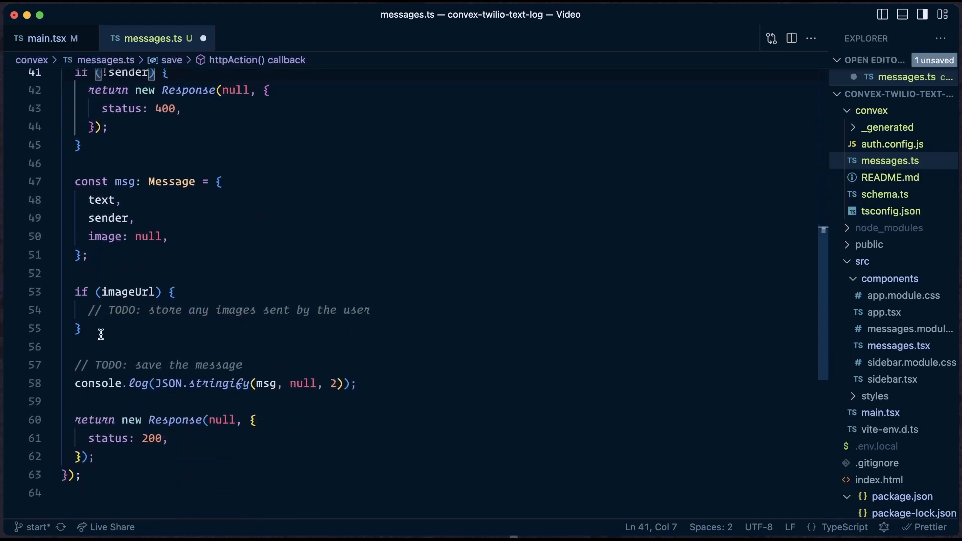
Review the imageUrl handling, logging and 200 response, then save messages.ts
{"action": "left_click_drag", "start_coordinate": [75, 292], "coordinate": [98, 337]}
{"action": "left_click", "coordinate": [139, 336]}
{"action": "scroll", "coordinate": [221, 310], "scroll_direction": "down", "scroll_amount": 4}
{"action": "mouse_move", "coordinate": [376, 302]}
{"action": "left_mouse_down"}
{"action": "mouse_move", "coordinate": [156, 320]}
{"action": "mouse_move", "coordinate": [76, 307]}
{"action": "left_mouse_up"}
{"action": "left_click", "coordinate": [178, 324]}
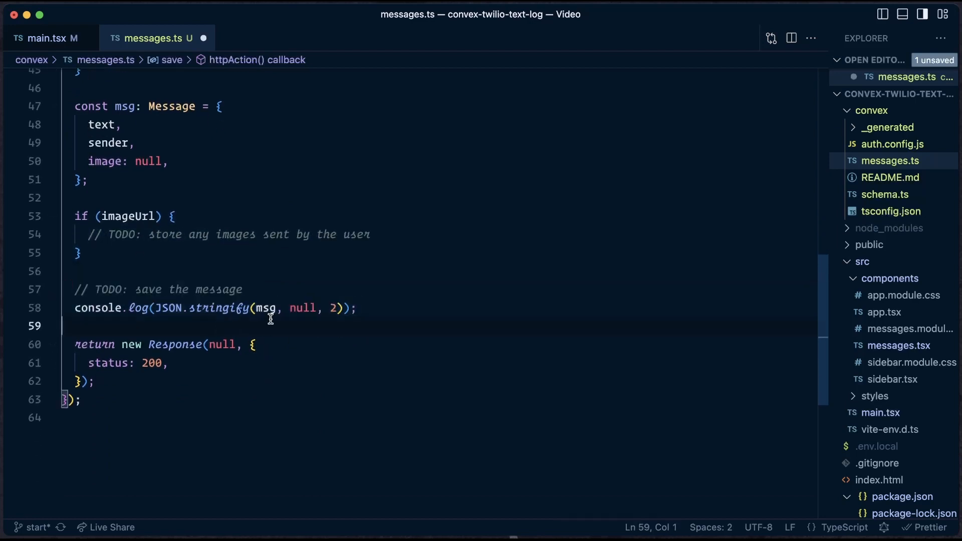
{"action": "left_click_drag", "start_coordinate": [104, 384], "coordinate": [75, 344]}
{"action": "left_click", "coordinate": [134, 384]}
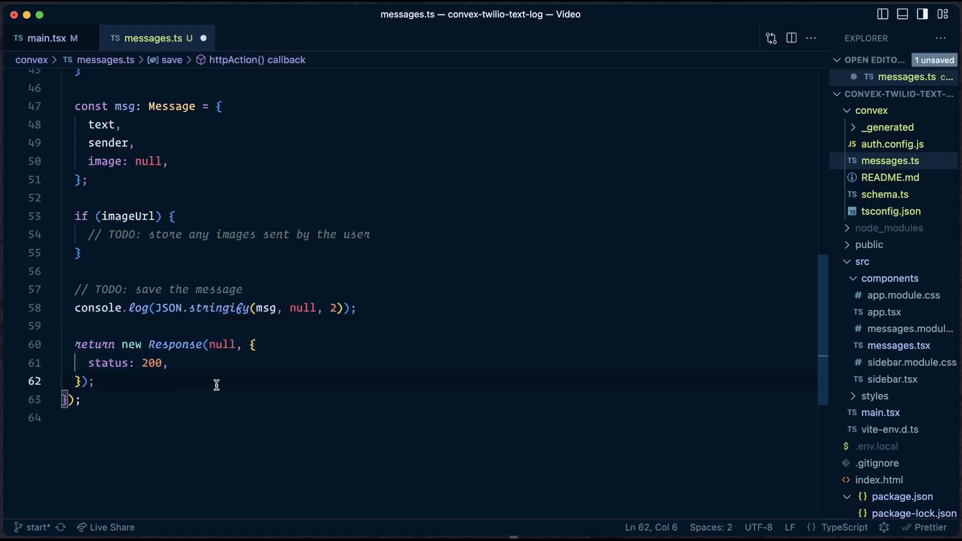
{"action": "key", "text": "super+s"}
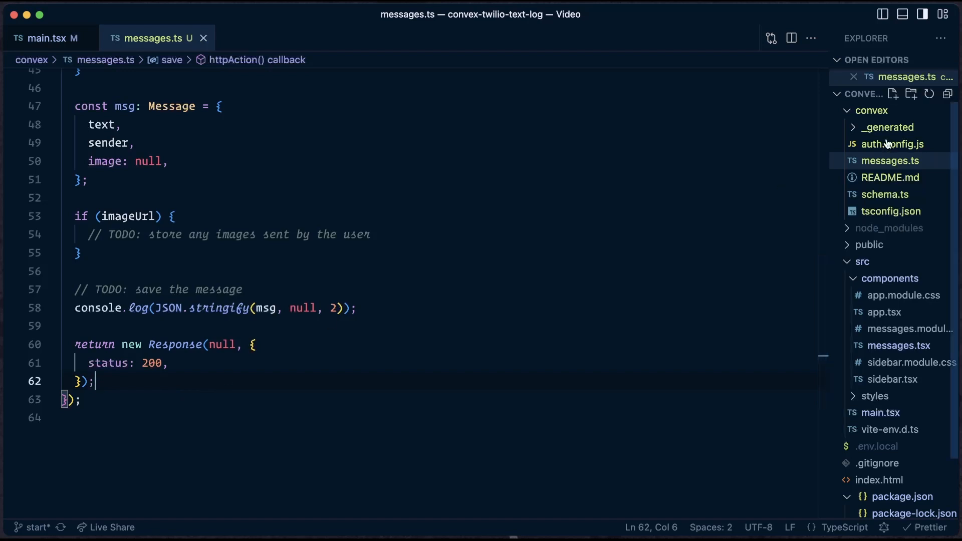
Create convex/http.ts and fill it with the HTTP router code
{"action": "right_click", "coordinate": [872, 110]}
{"action": "left_click", "coordinate": [785, 116]}
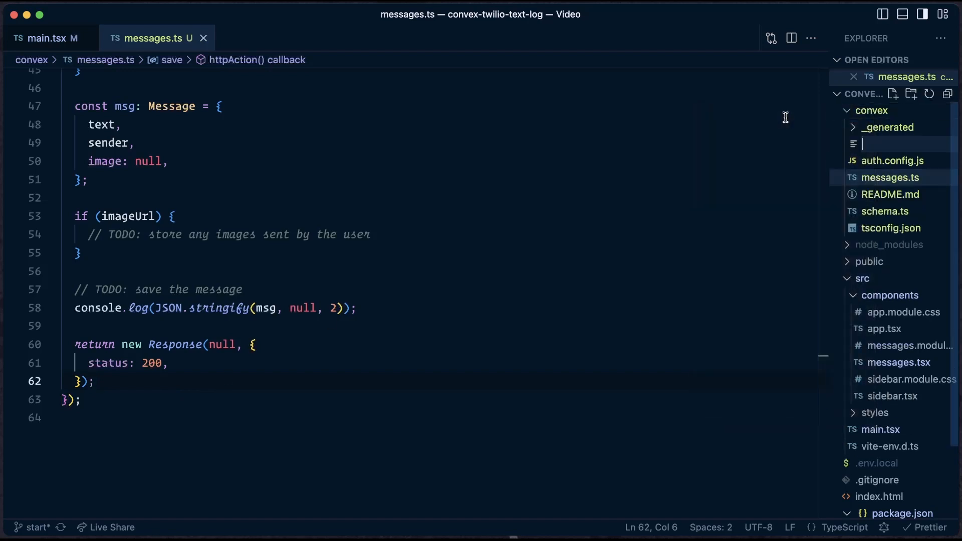
{"action": "type", "text": "http."}
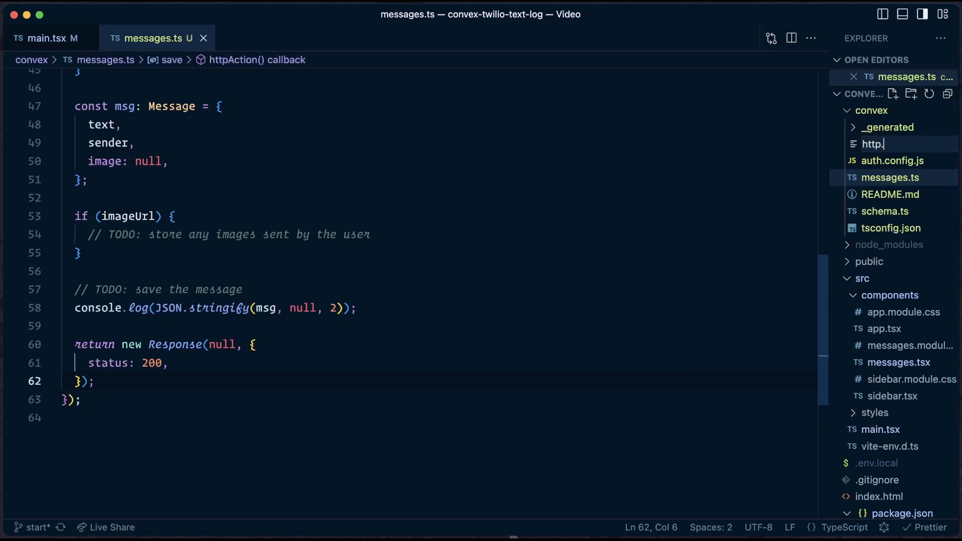
{"action": "type", "text": "ts"}
{"action": "key", "text": "Return"}
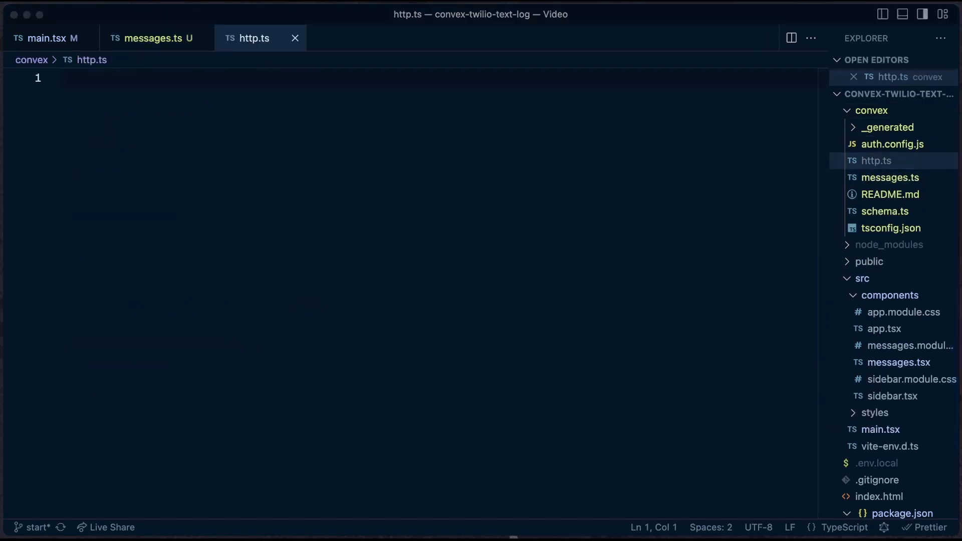
{"action": "type", "text": "import { httpRouter } from 'convex/server'; import { save } from './messages';  const http = httpRouter();  http.route({   path: '/messages',   method: 'POST',   handler: save, });  export default http;"}
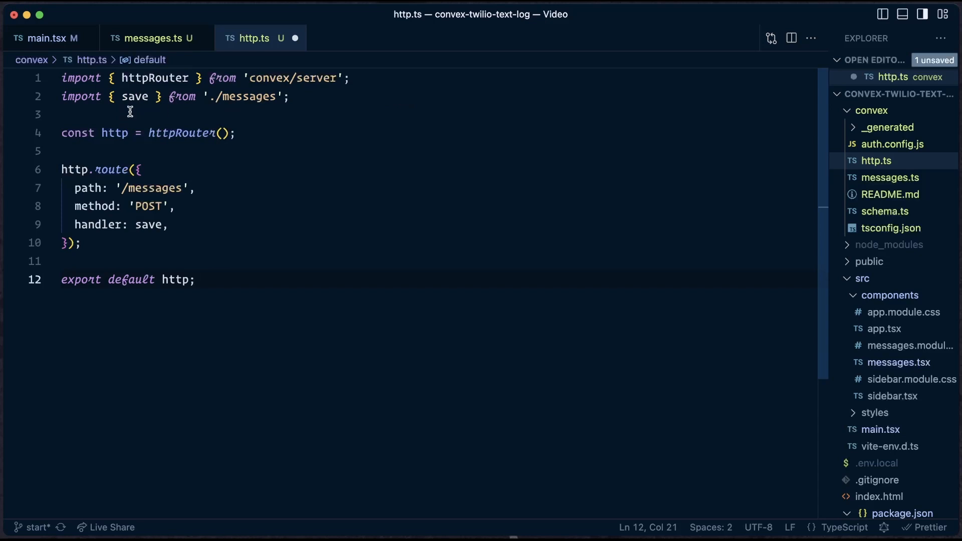
{"action": "left_click", "coordinate": [278, 135]}
{"action": "scroll", "coordinate": [196, 166], "scroll_direction": "down", "scroll_amount": 1}
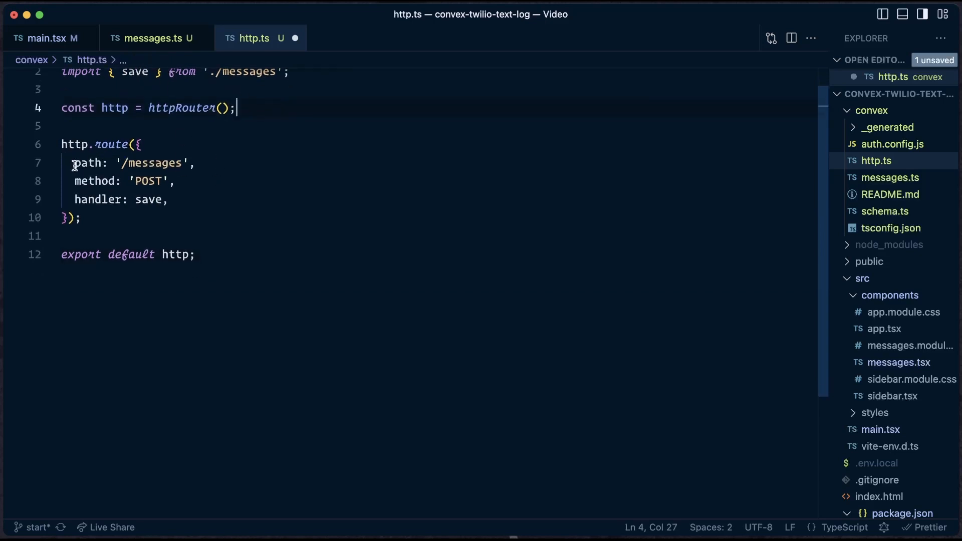
Check the route uses path /messages, method POST and the save handler
{"action": "double_click", "coordinate": [158, 162]}
{"action": "left_click", "coordinate": [235, 157]}
{"action": "double_click", "coordinate": [151, 180]}
{"action": "left_click", "coordinate": [180, 181]}
{"action": "left_click_drag", "start_coordinate": [75, 199], "coordinate": [81, 218]}
{"action": "left_click", "coordinate": [173, 200]}
Save http.ts and glance at the terminal output
{"action": "key", "text": "super+s"}
{"action": "scroll", "coordinate": [451, 301], "scroll_direction": "up", "scroll_amount": 1}
{"action": "left_click", "coordinate": [533, 357]}
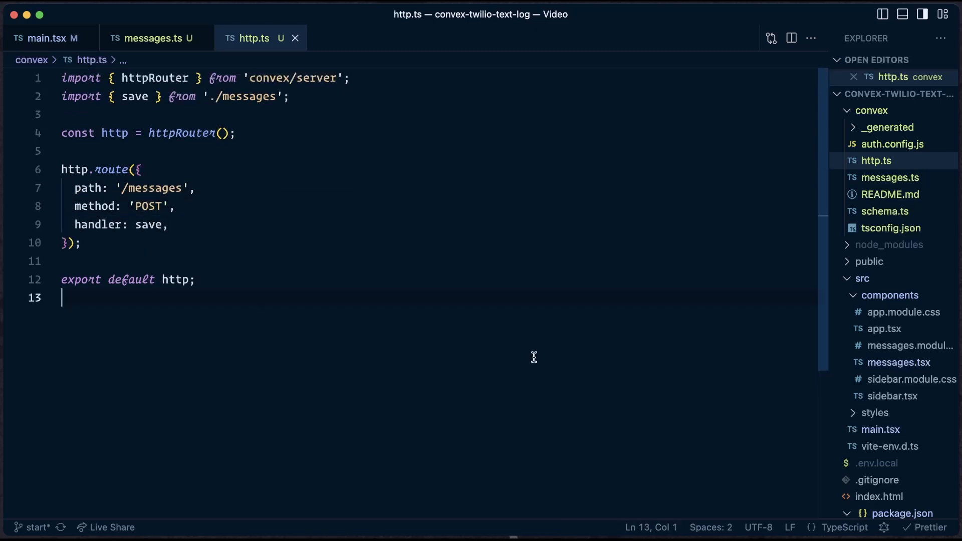
{"action": "key", "text": "ctrl+grave"}
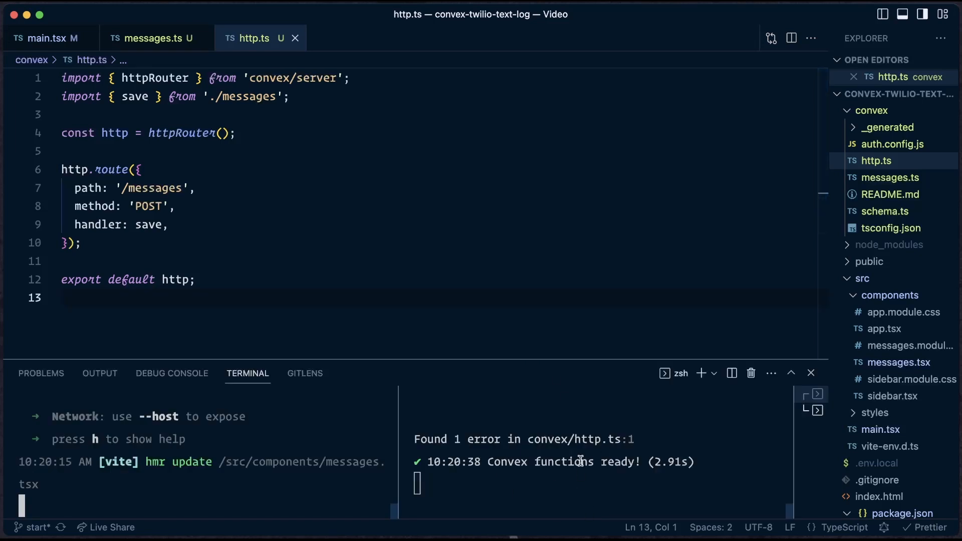
{"action": "key", "text": "ctrl+grave"}
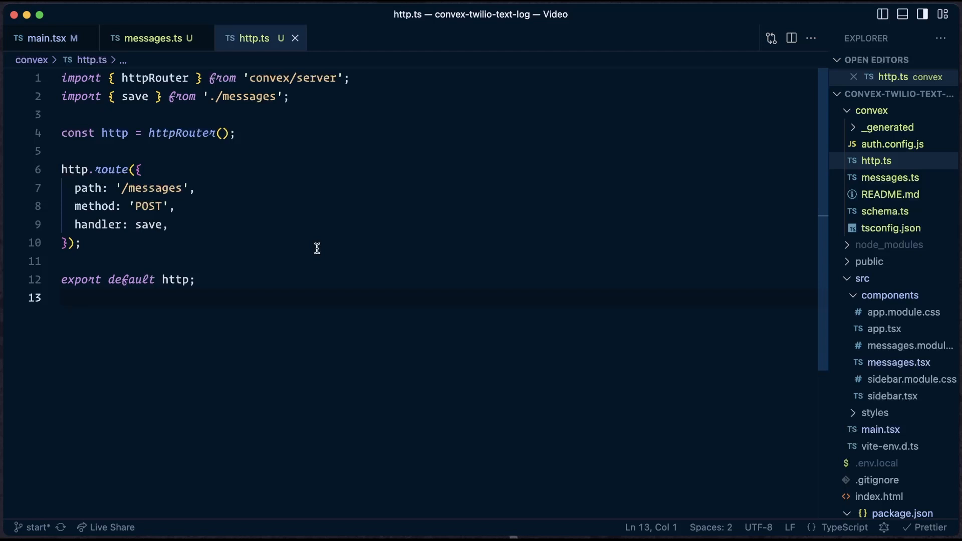
Open .env.local and select the dynamic-robin-587 deployment name from VITE_CONVEX_URL
{"action": "key", "text": "ctrl+p"}
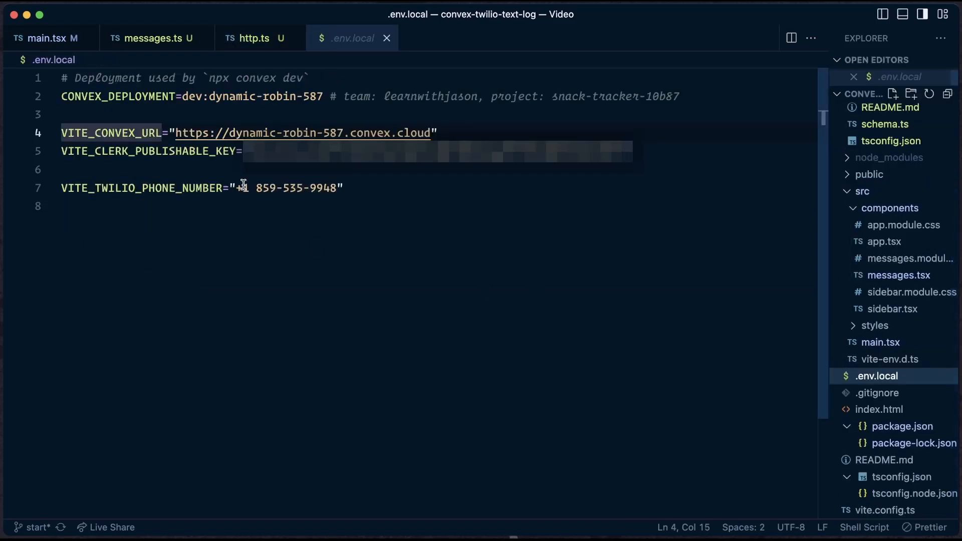
{"action": "left_click", "coordinate": [217, 151]}
{"action": "left_click_drag", "start_coordinate": [176, 133], "coordinate": [389, 132]}
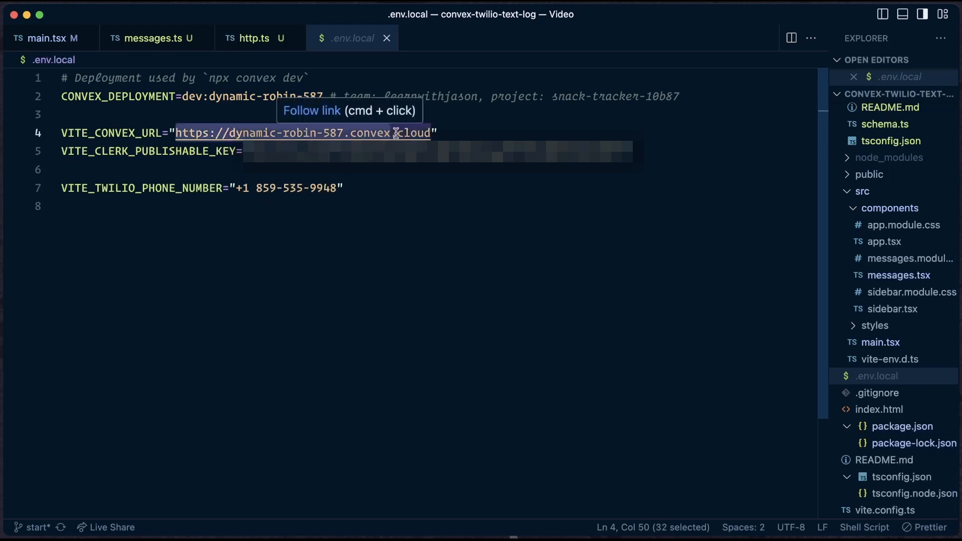
{"action": "left_click_drag", "start_coordinate": [397, 134], "coordinate": [176, 134]}
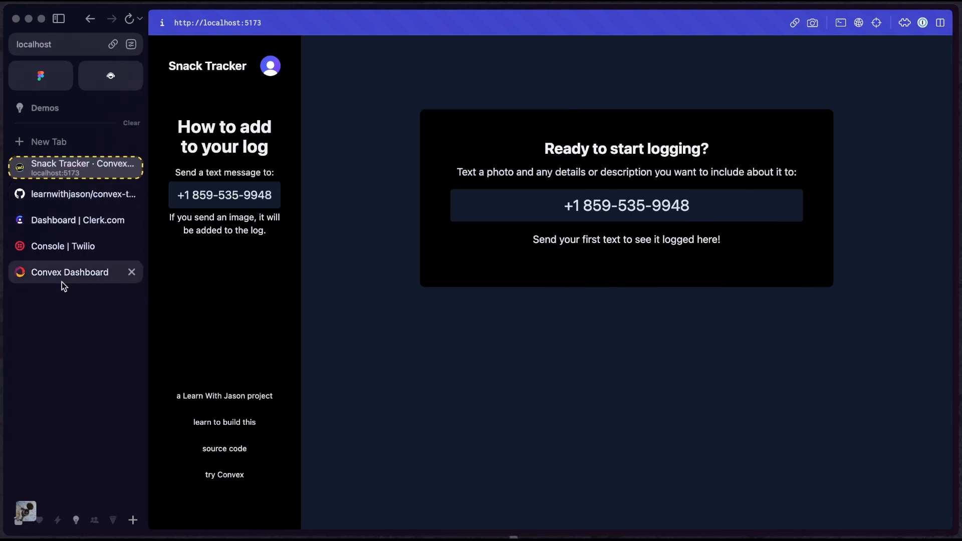
{"action": "left_click", "coordinate": [62, 246]}
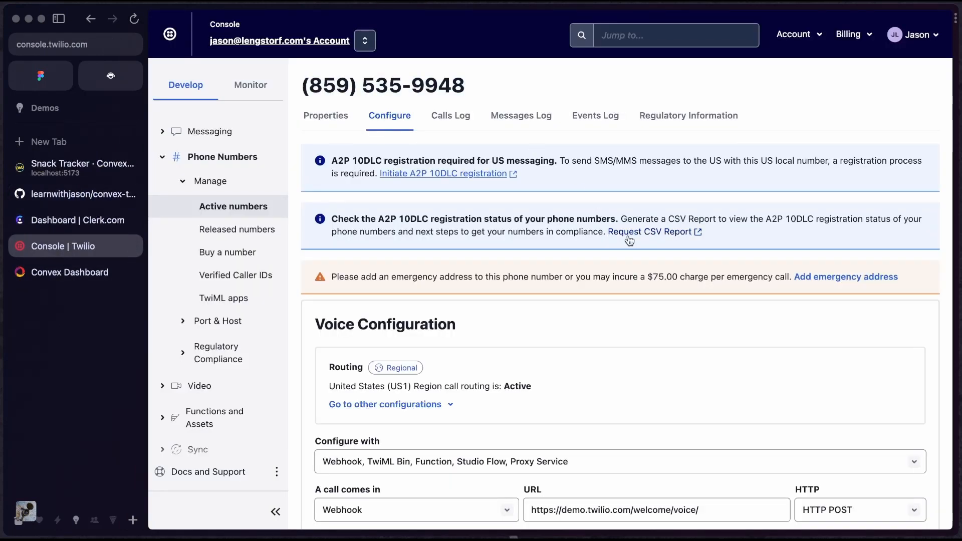
{"action": "scroll", "coordinate": [586, 366], "scroll_direction": "down", "scroll_amount": 5}
{"action": "scroll", "coordinate": [586, 366], "scroll_direction": "down", "scroll_amount": 5}
{"action": "scroll", "coordinate": [586, 367], "scroll_direction": "down", "scroll_amount": 5}
{"action": "scroll", "coordinate": [674, 376], "scroll_direction": "down", "scroll_amount": 2}
{"action": "scroll", "coordinate": [673, 376], "scroll_direction": "down", "scroll_amount": 2}
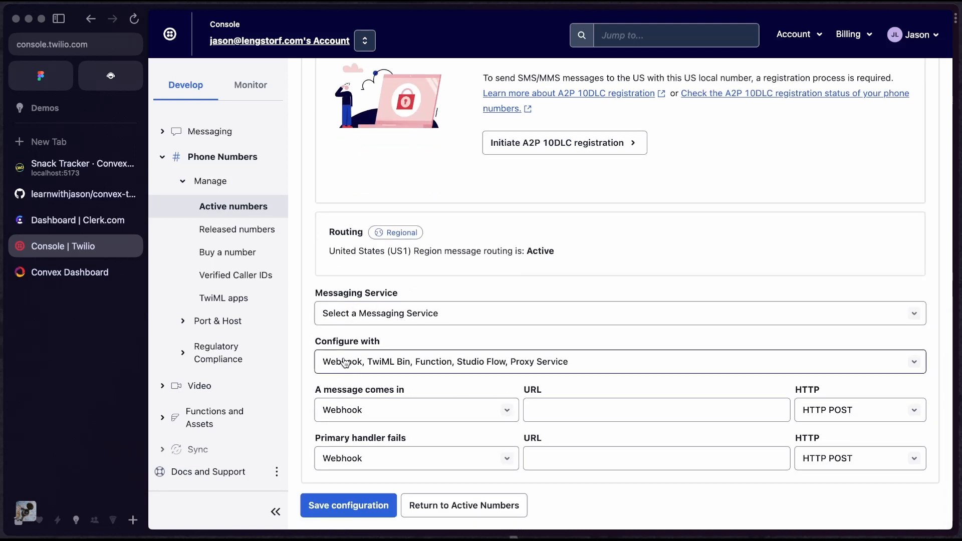
{"action": "left_click", "coordinate": [342, 410]}
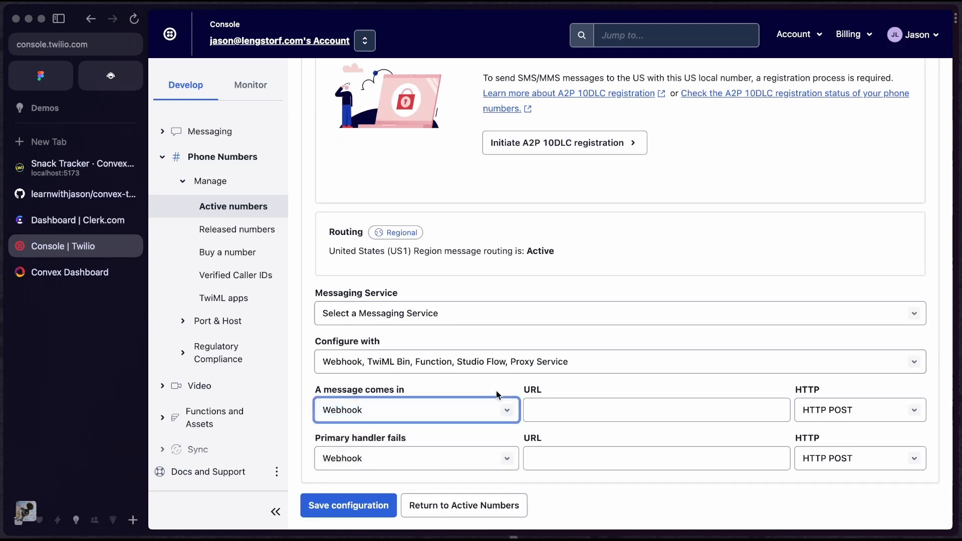
{"action": "left_click", "coordinate": [572, 410]}
{"action": "type", "text": "https://dynamic-robin-587.convex."}
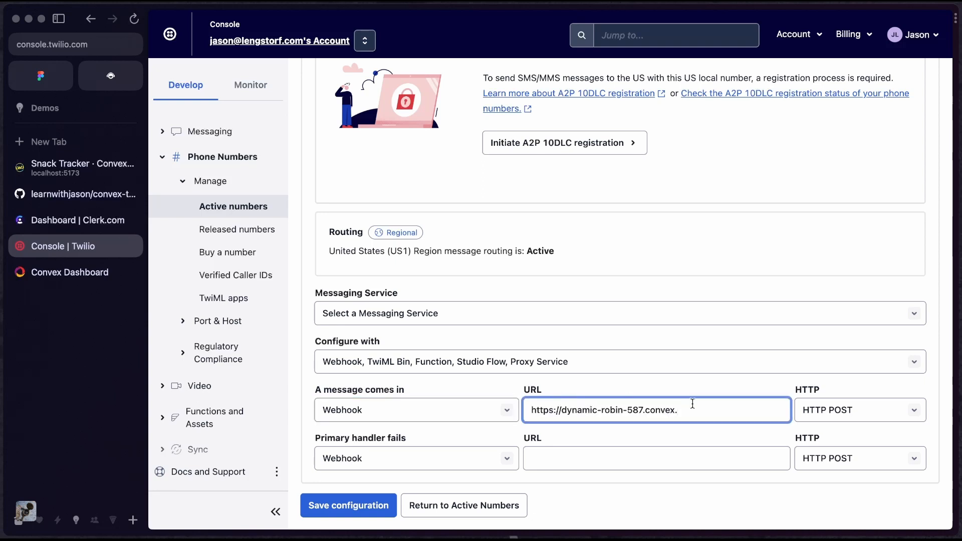
{"action": "type", "text": "site/me"}
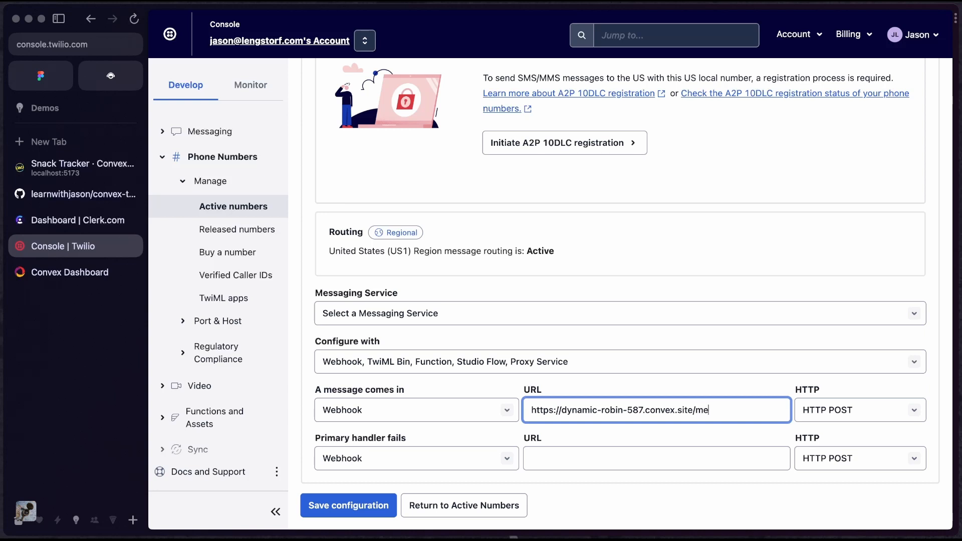
{"action": "type", "text": "ssages"}
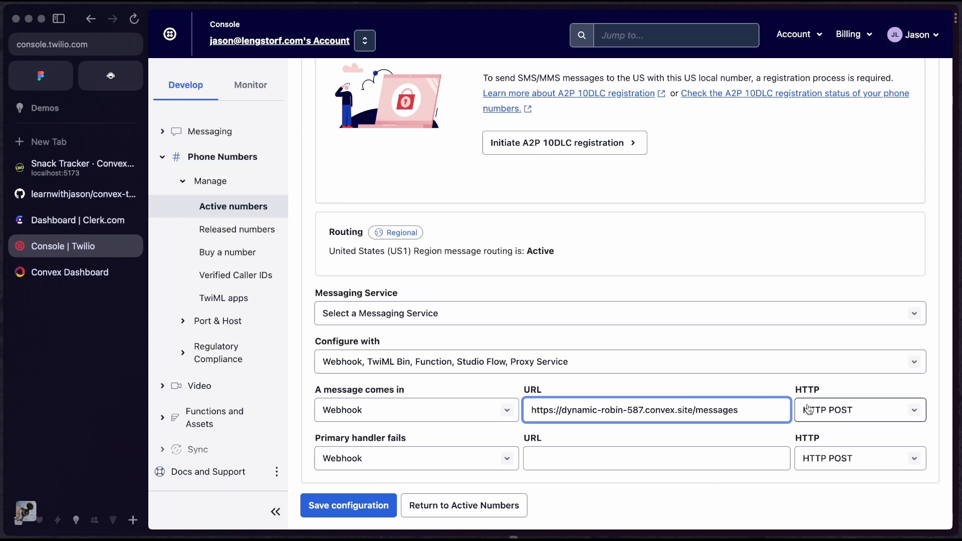
{"action": "left_click", "coordinate": [349, 505]}
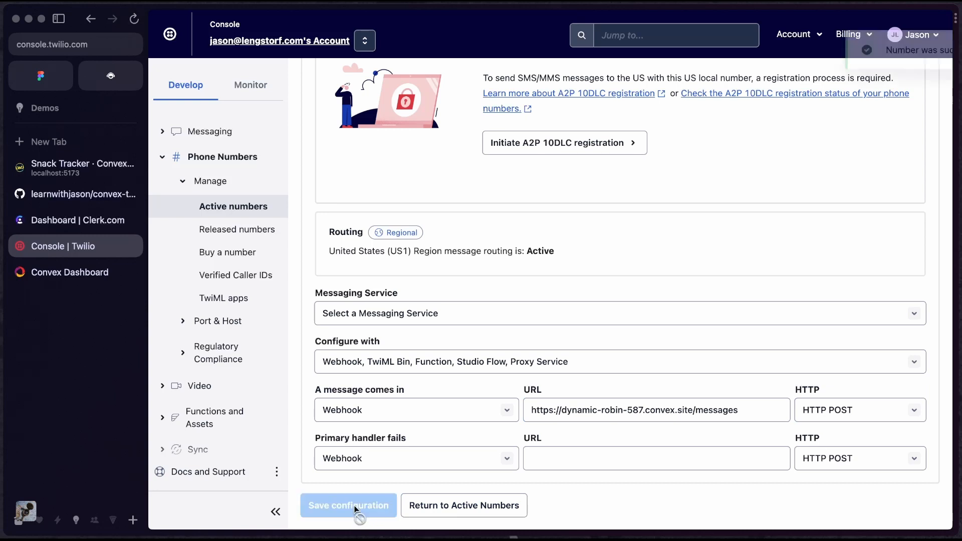
{"action": "key", "text": "super+r"}
{"action": "left_click", "coordinate": [67, 276]}
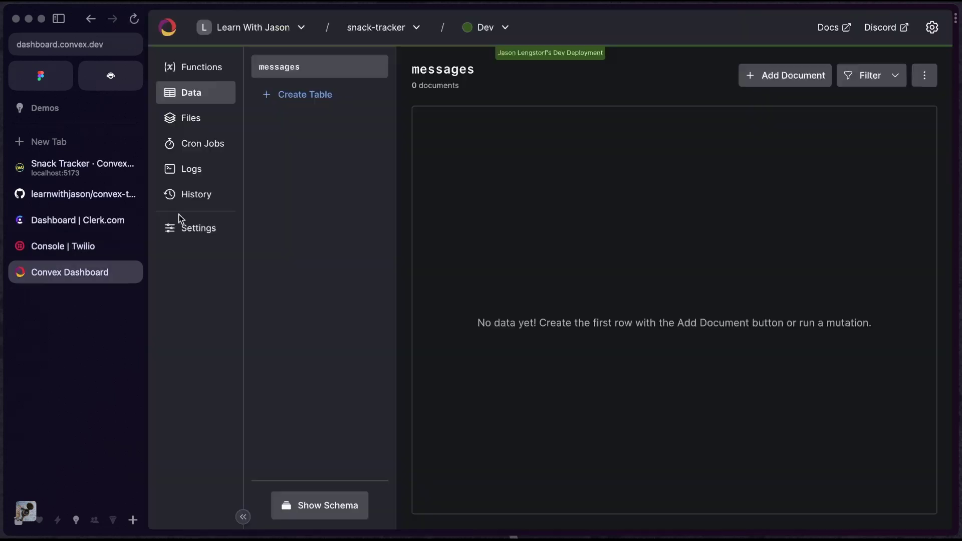
View the Convex logs showing the successful POST /messages request, then return to VS Code
{"action": "left_click", "coordinate": [194, 170]}
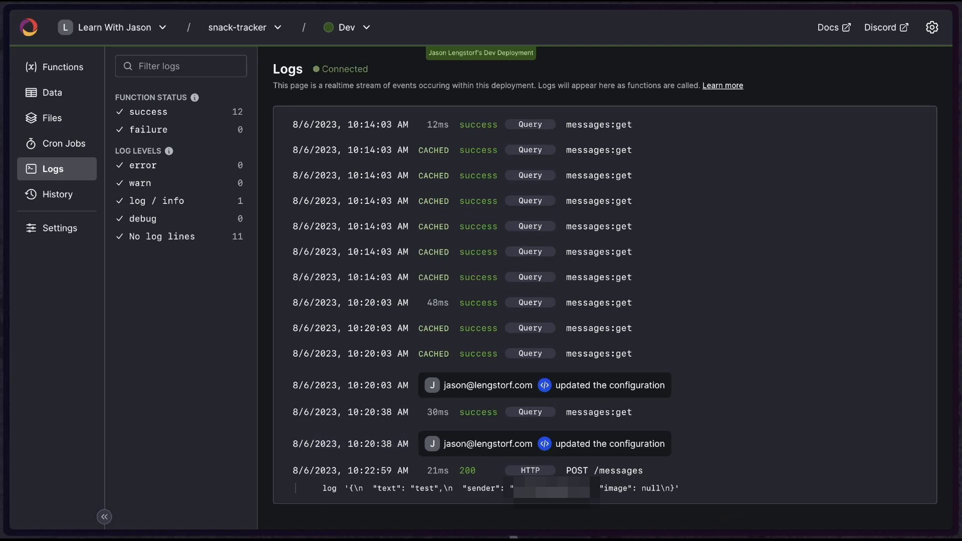
{"action": "key", "text": "super+Tab"}
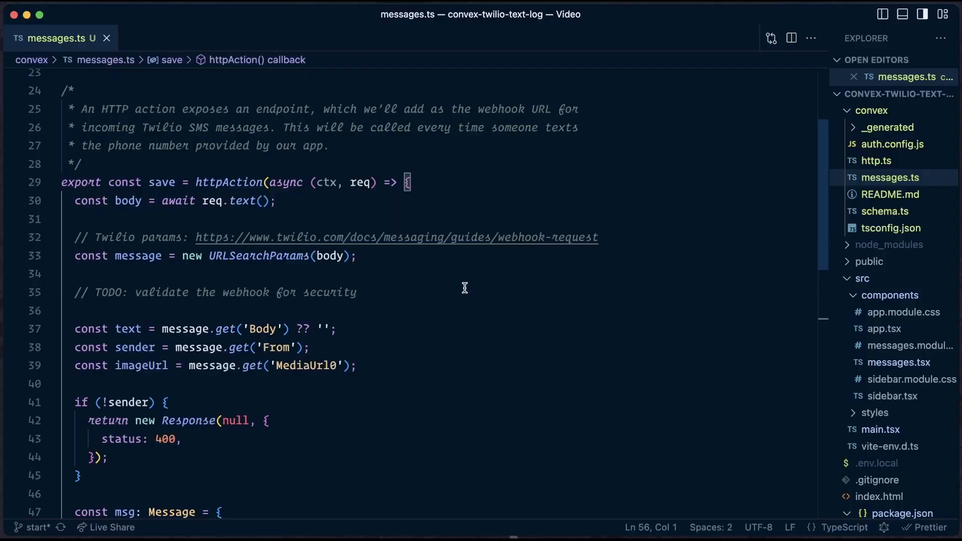
Stop the Vite dev server and run npm i twilio in the terminal
{"action": "left_click_drag", "start_coordinate": [245, 329], "coordinate": [67, 310]}
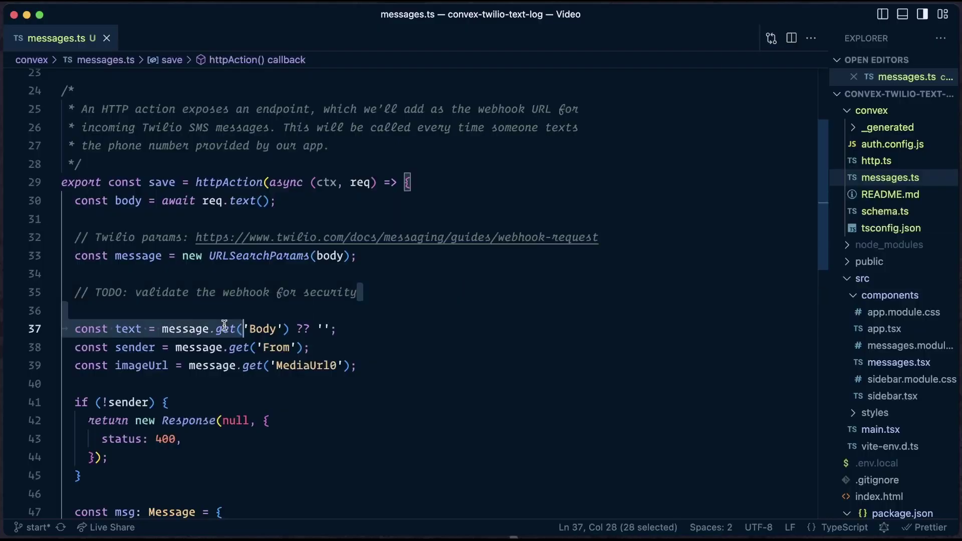
{"action": "left_click", "coordinate": [67, 304]}
{"action": "key", "text": "ctrl+grave"}
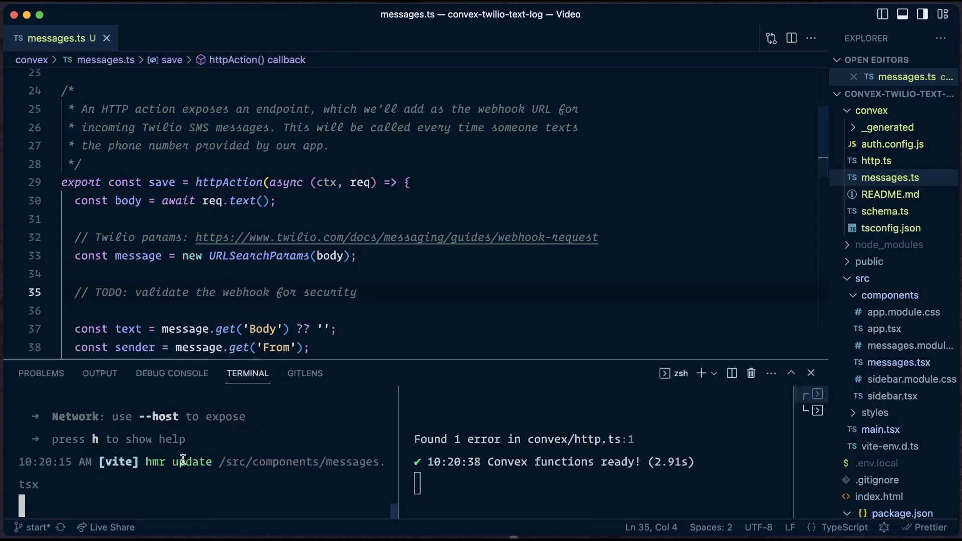
{"action": "key", "text": "ctrl+c"}
{"action": "type", "text": "npm i twilio"}
{"action": "key", "text": "Return"}
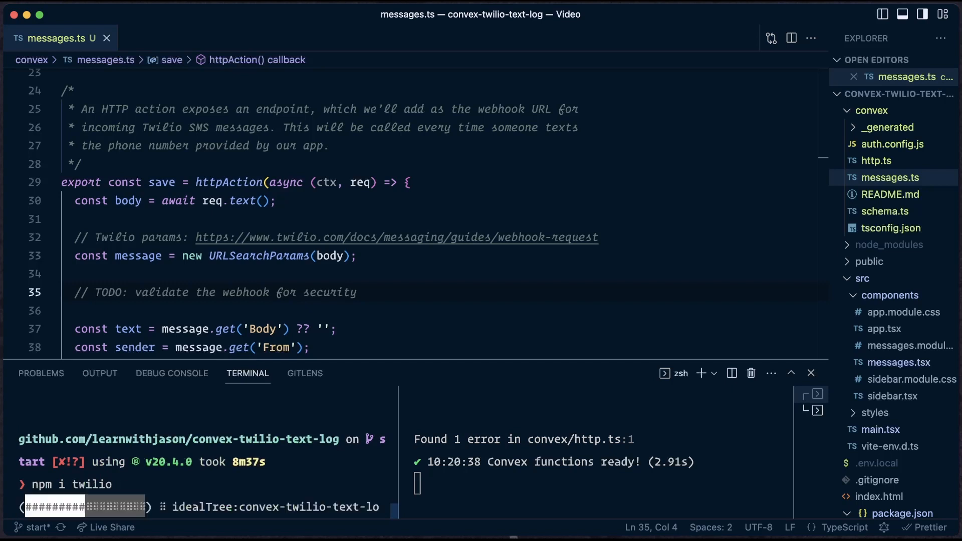
{"action": "left_click", "coordinate": [812, 373]}
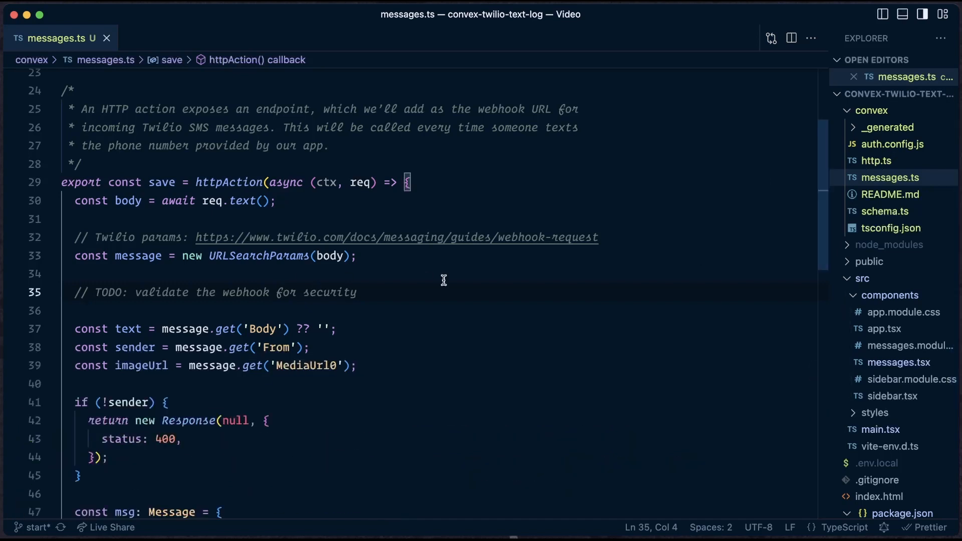
Create convex/validate.ts with 'use node'; and the pasted twilioWebhook internalAction signature validator
{"action": "right_click", "coordinate": [871, 119]}
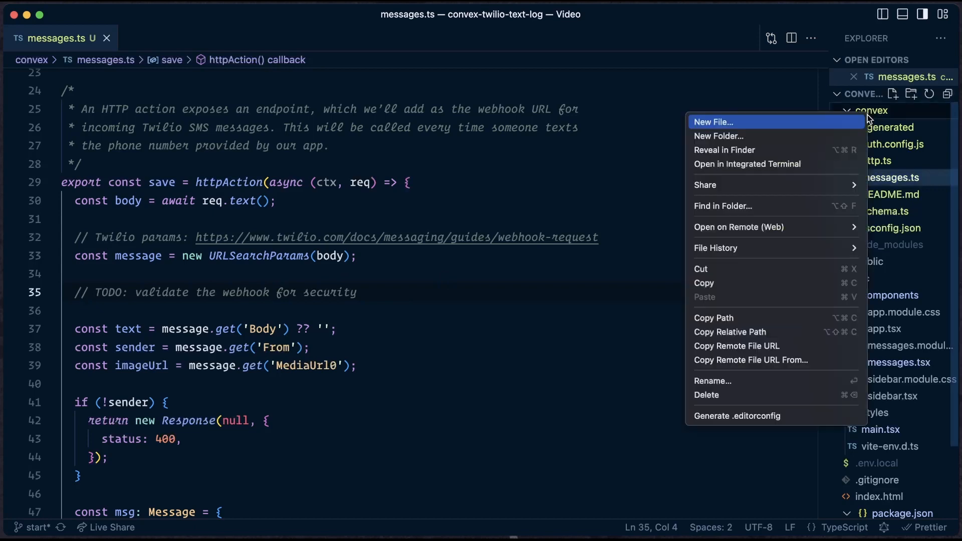
{"action": "left_click", "coordinate": [715, 122]}
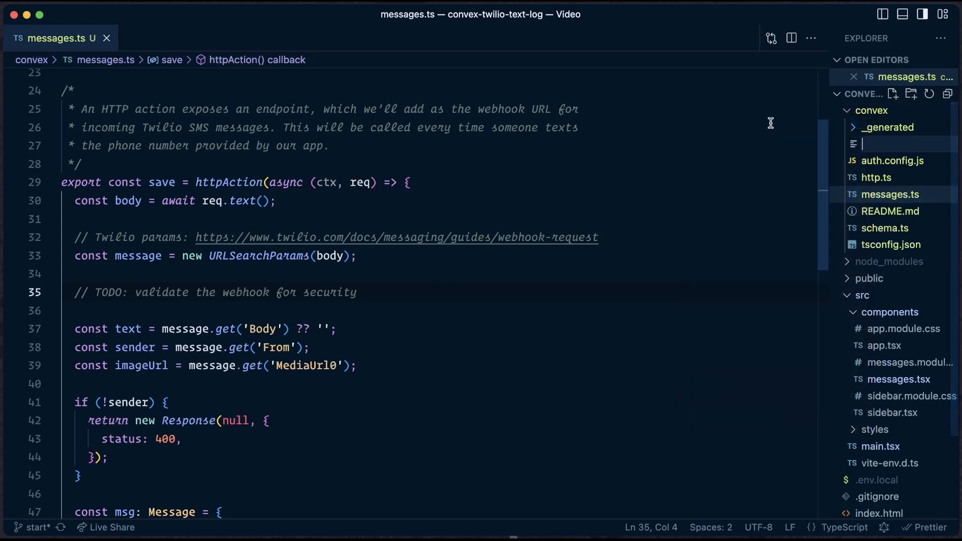
{"action": "type", "text": "va"}
{"action": "type", "text": "te.ts"}
{"action": "key", "text": "Return"}
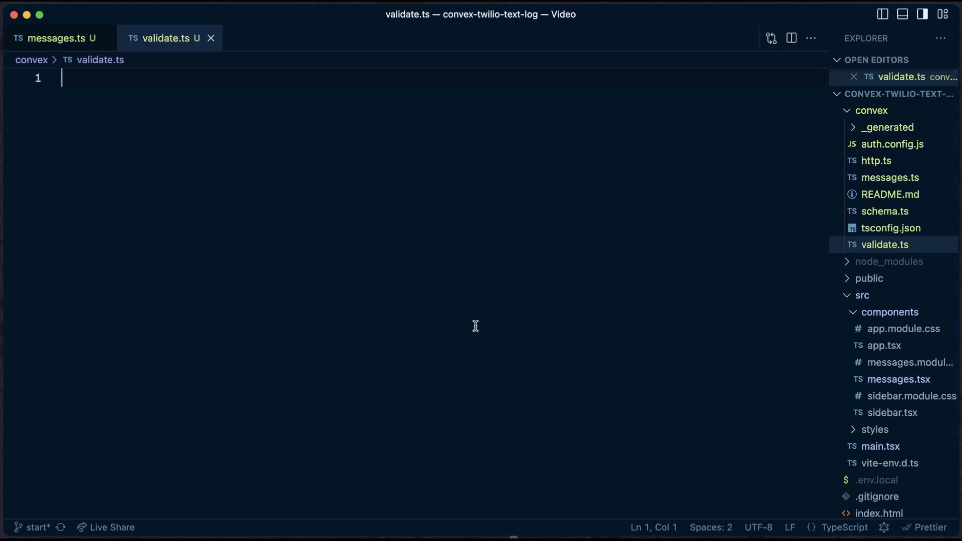
{"action": "type", "text": "'use node';"}
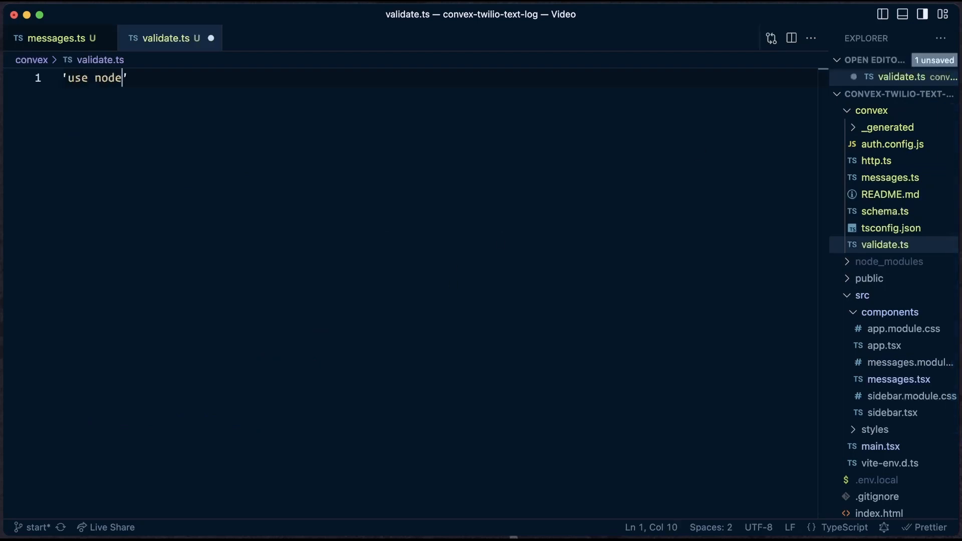
{"action": "key", "text": "Return"}
{"action": "key", "text": "Return"}
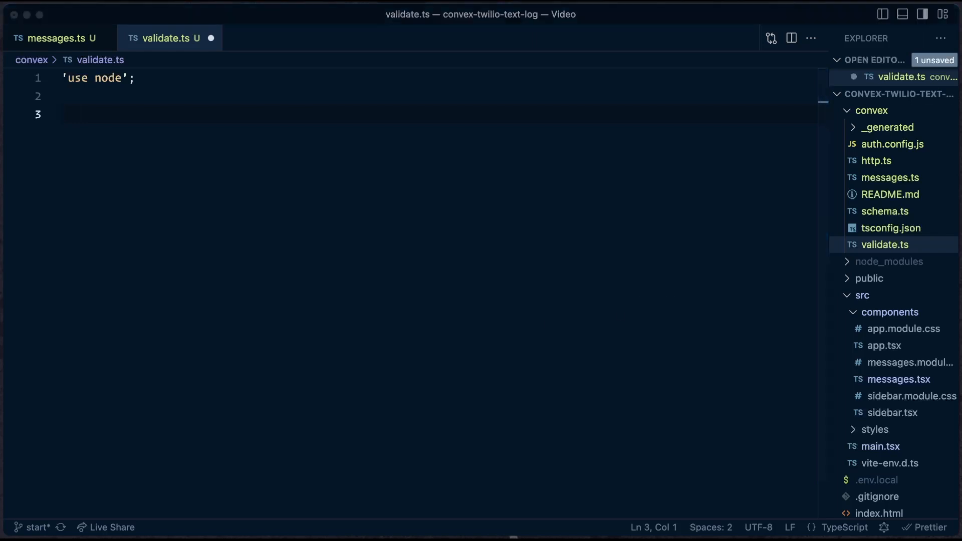
{"action": "key", "text": "super+v"}
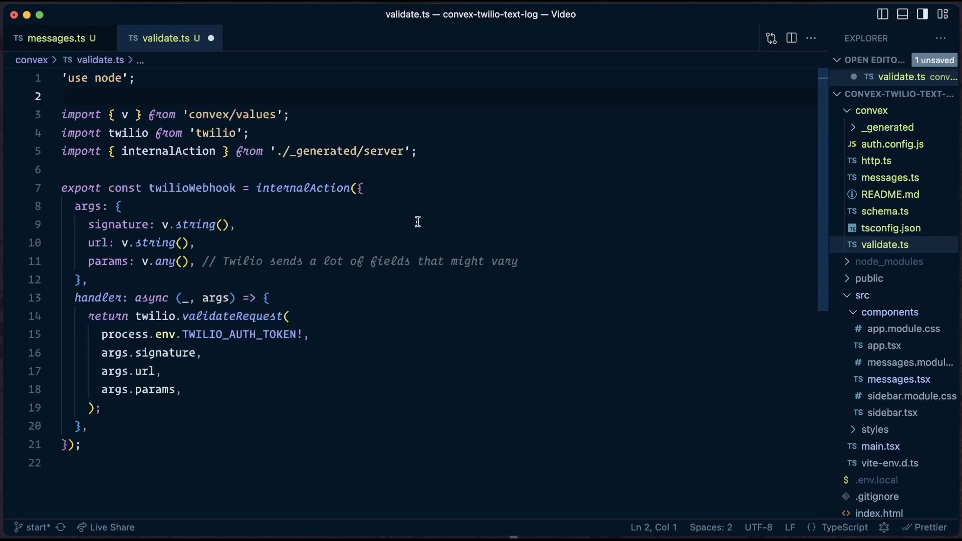
Review the twilioWebhook code's TWILIO_AUTH_TOKEN usage and save validate.ts
{"action": "key", "text": "Down"}
{"action": "key", "text": "Down"}
{"action": "key", "text": "Down"}
{"action": "left_click", "coordinate": [325, 280]}
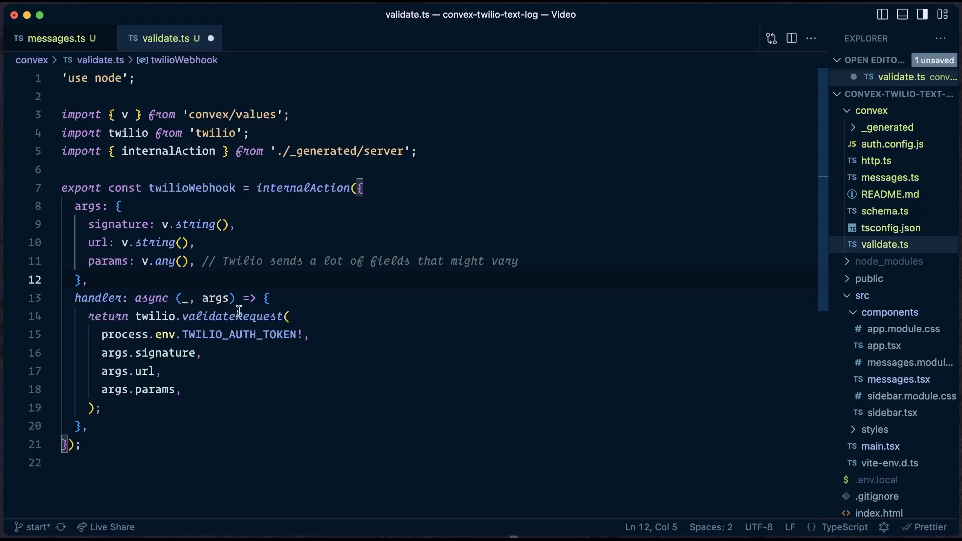
{"action": "scroll", "coordinate": [338, 328], "scroll_direction": "down", "scroll_amount": 1}
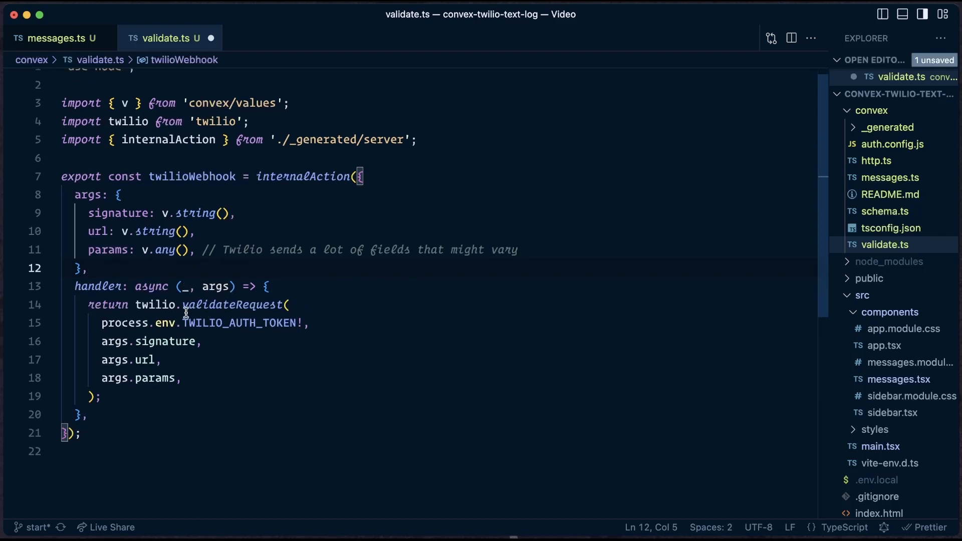
{"action": "scroll", "coordinate": [165, 309], "scroll_direction": "up", "scroll_amount": 1}
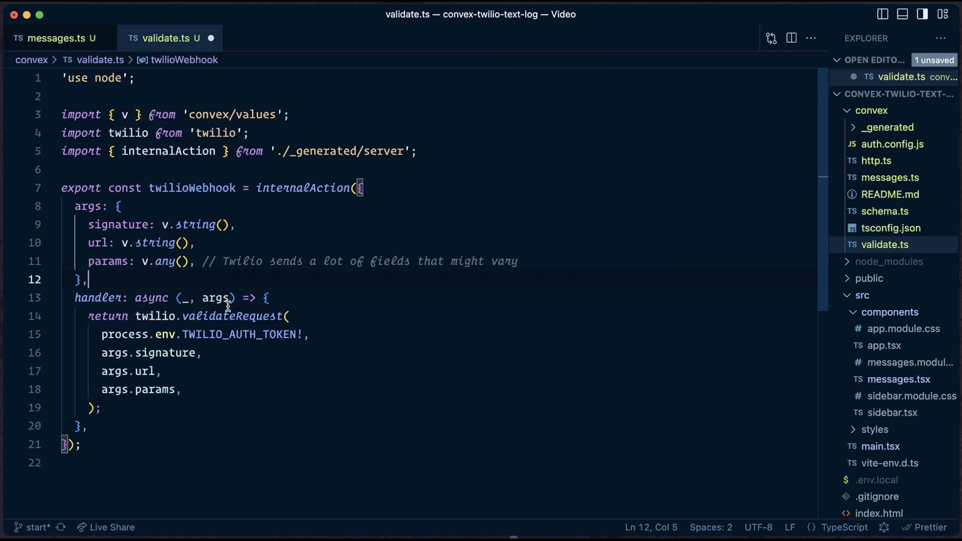
{"action": "double_click", "coordinate": [219, 334]}
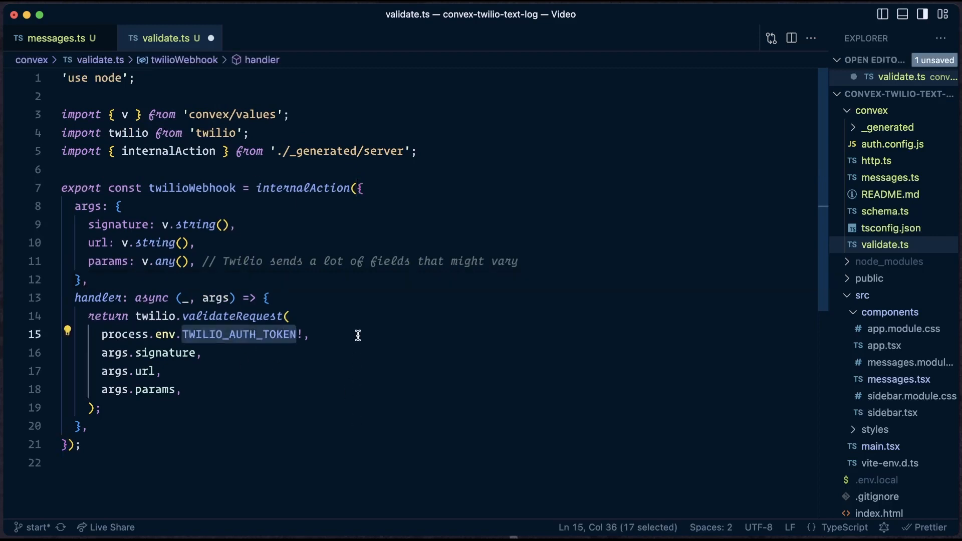
{"action": "key", "text": "super+s"}
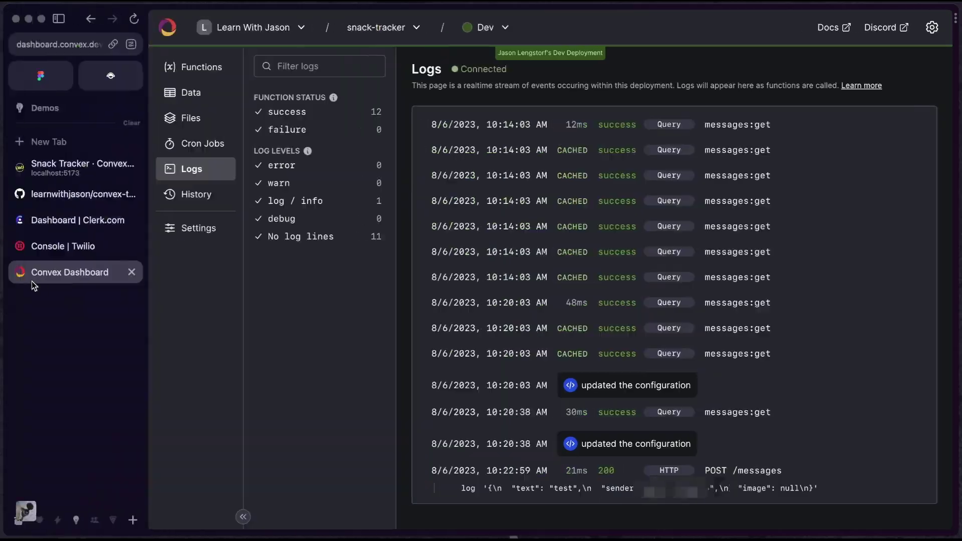
Copy the Auth Token from the Twilio account overview and return to the Convex dashboard
{"action": "left_click", "coordinate": [45, 252]}
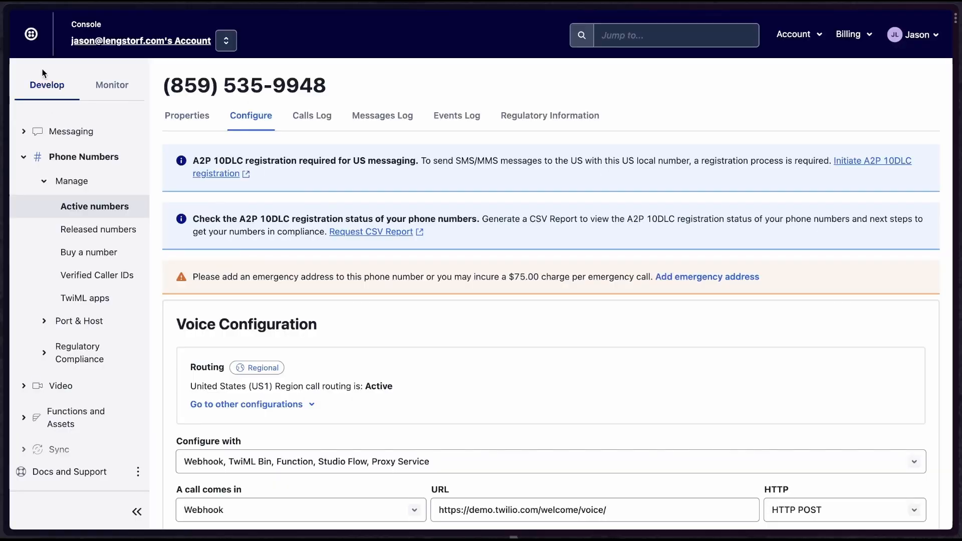
{"action": "left_click", "coordinate": [120, 41]}
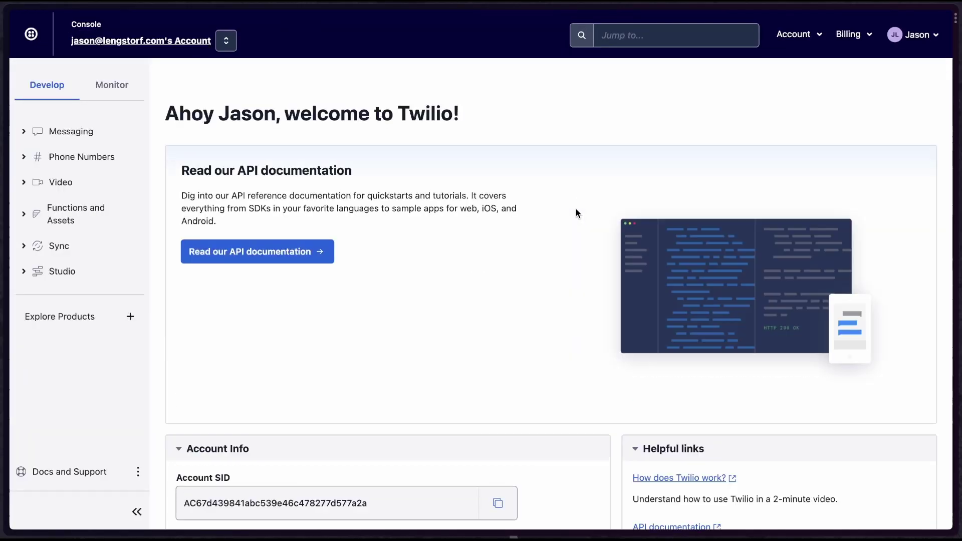
{"action": "scroll", "coordinate": [576, 209], "scroll_direction": "down", "scroll_amount": 5}
{"action": "left_click", "coordinate": [498, 410]}
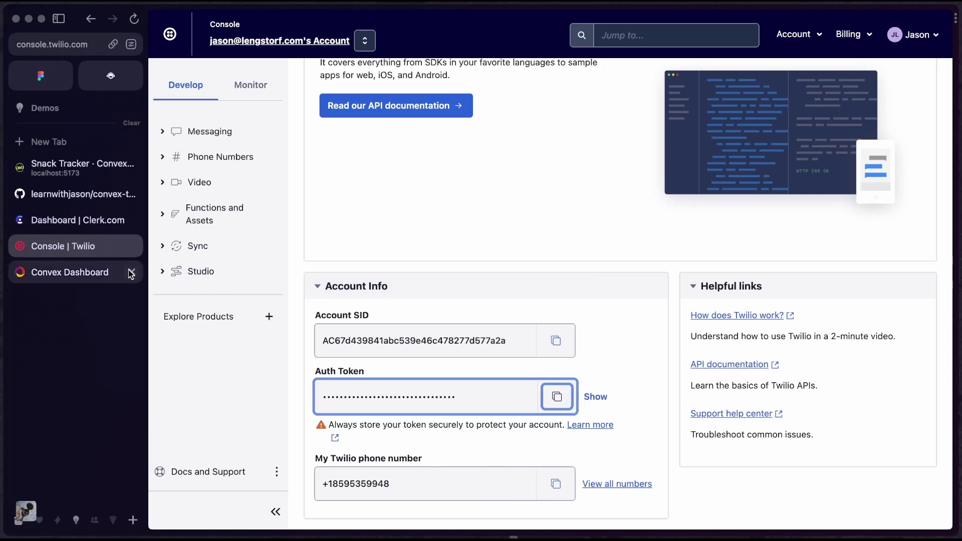
{"action": "left_click", "coordinate": [75, 275]}
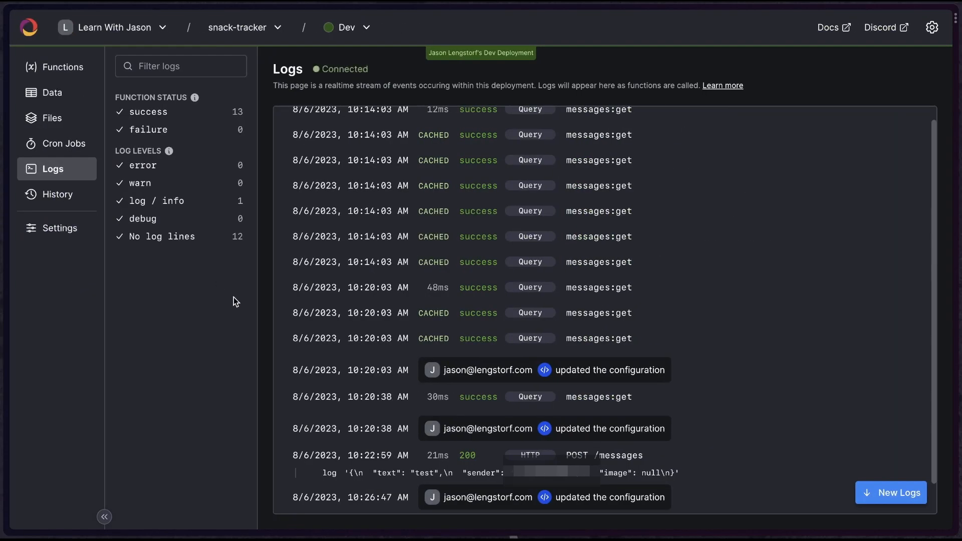
Create a TWILIO_AUTH_TOKEN environment variable in deployment settings holding the copied token
{"action": "left_click", "coordinate": [61, 228]}
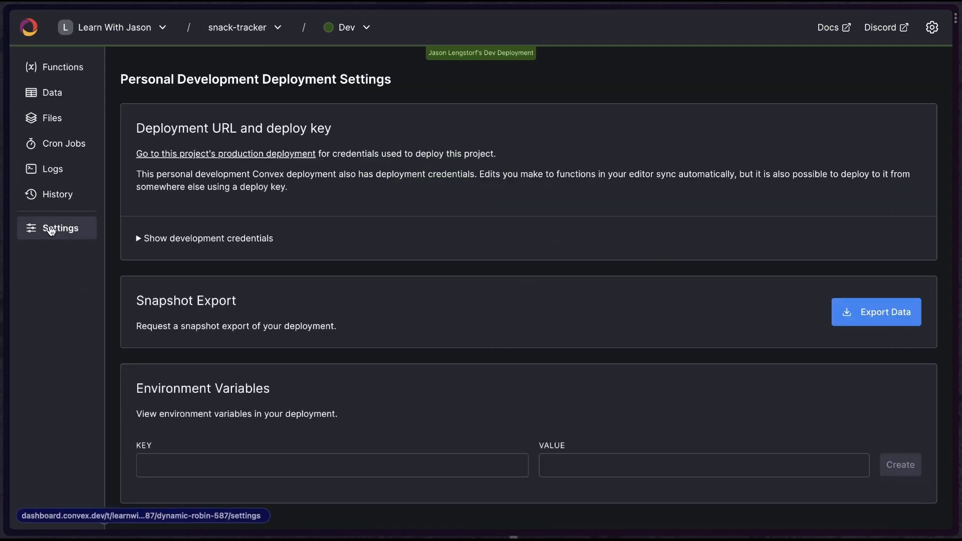
{"action": "left_click", "coordinate": [210, 464]}
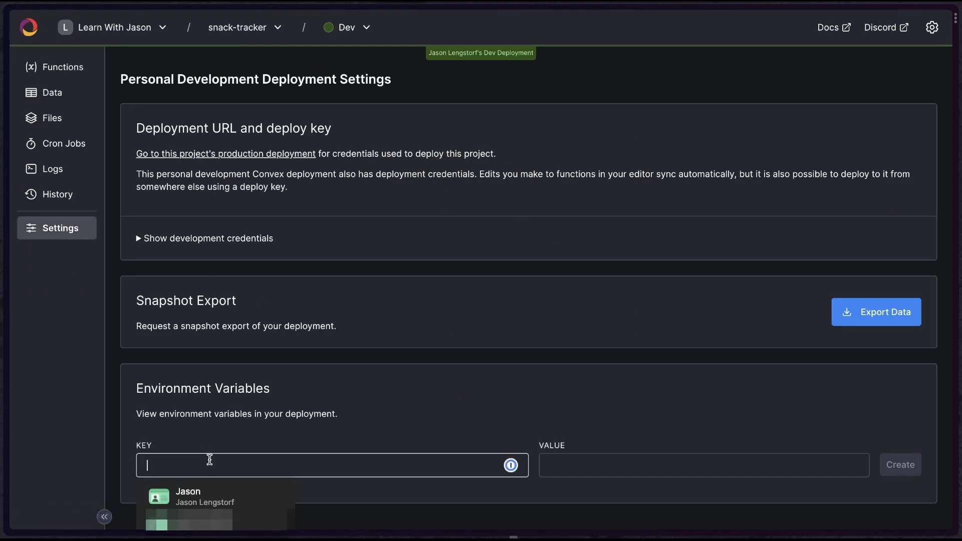
{"action": "type", "text": "TWILIO"}
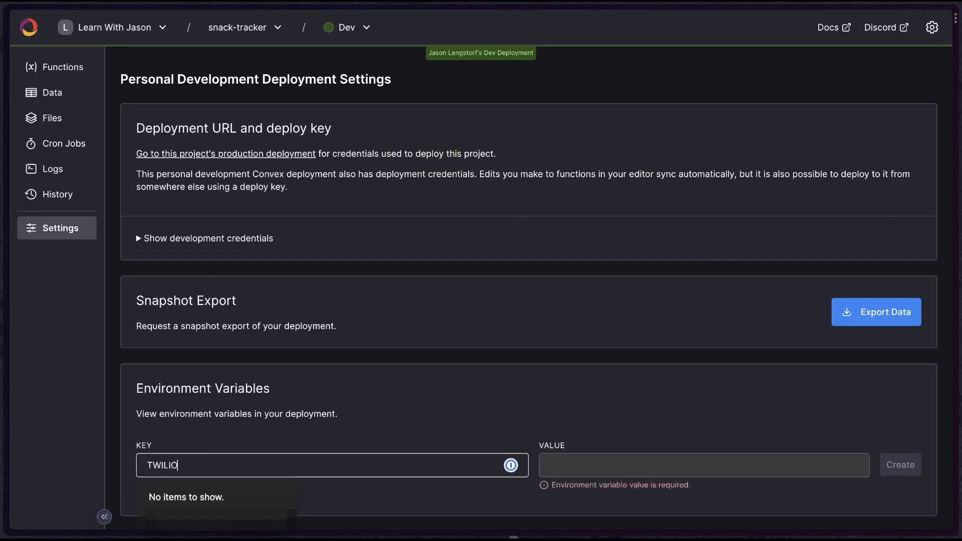
{"action": "type", "text": "_AUTH_TOKEN"}
{"action": "key", "text": "Tab"}
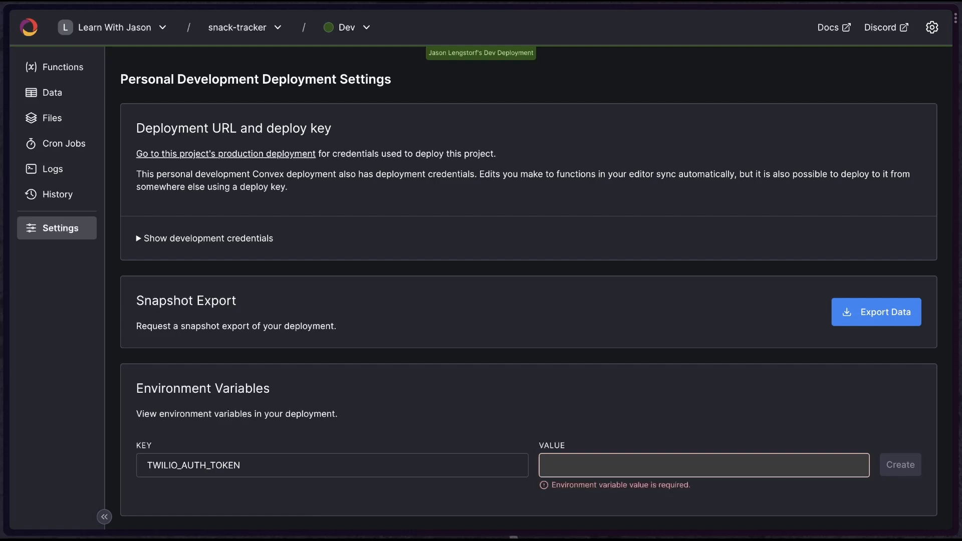
{"action": "key", "text": "ctrl+v"}
{"action": "left_click", "coordinate": [900, 464]}
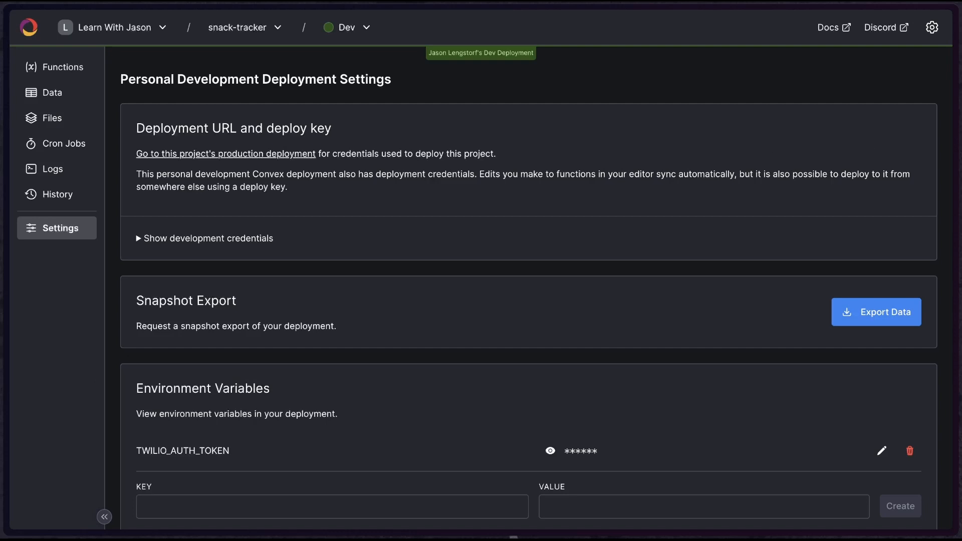
Import internal into messages.ts and add the ctx.runAction twilioWebhook validation check
{"action": "key", "text": "super+Tab"}
{"action": "left_click", "coordinate": [76, 38]}
{"action": "scroll", "coordinate": [466, 162], "scroll_direction": "up", "scroll_amount": 5}
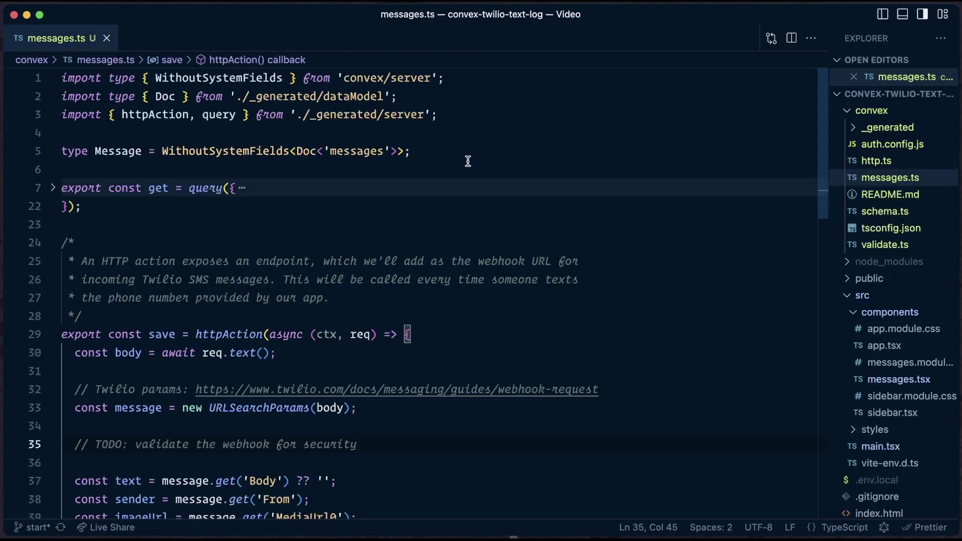
{"action": "left_click", "coordinate": [494, 124]}
{"action": "key", "text": "Return"}
{"action": "type", "text": "import { internal } from './_generated/api';"}
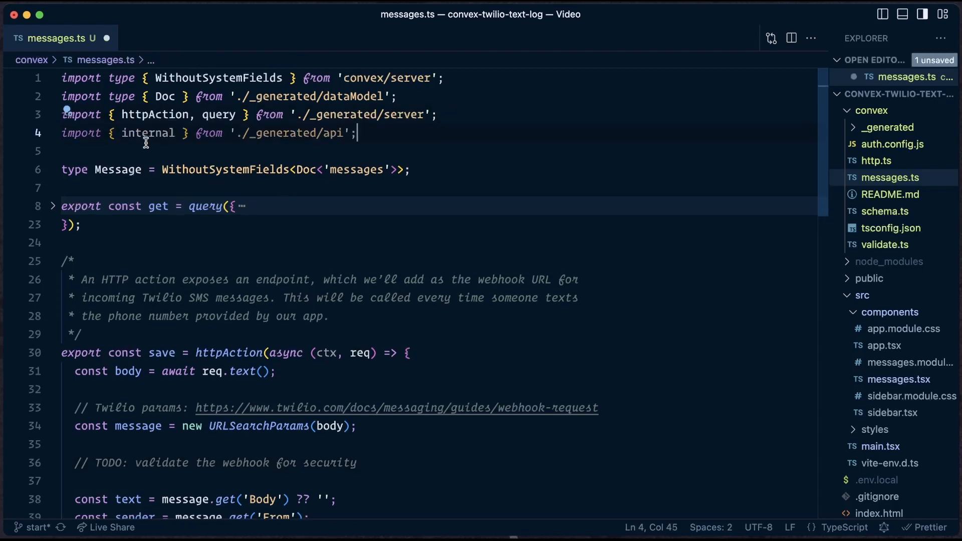
{"action": "scroll", "coordinate": [587, 206], "scroll_direction": "down", "scroll_amount": 10}
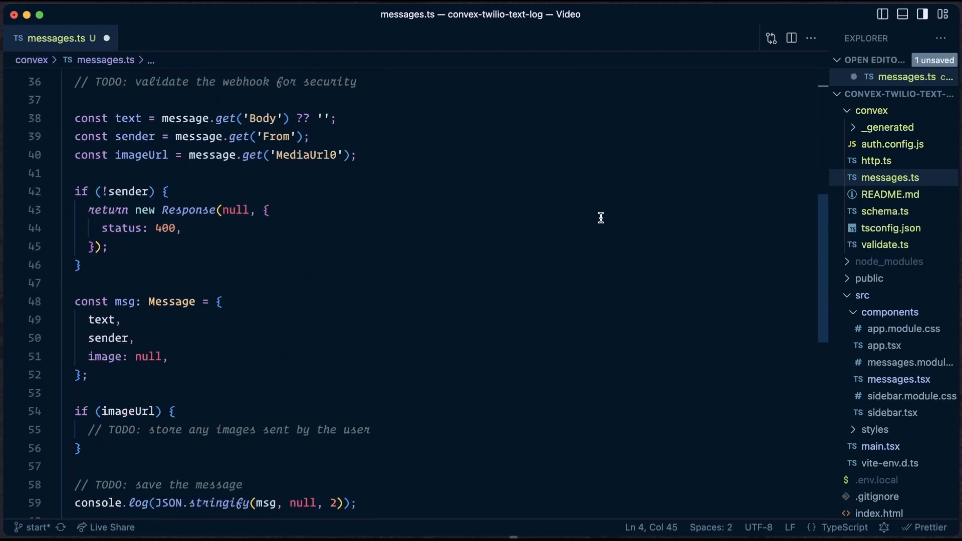
{"action": "scroll", "coordinate": [599, 218], "scroll_direction": "down", "scroll_amount": 3}
{"action": "scroll", "coordinate": [316, 323], "scroll_direction": "up", "scroll_amount": 7}
{"action": "left_click", "coordinate": [78, 491]}
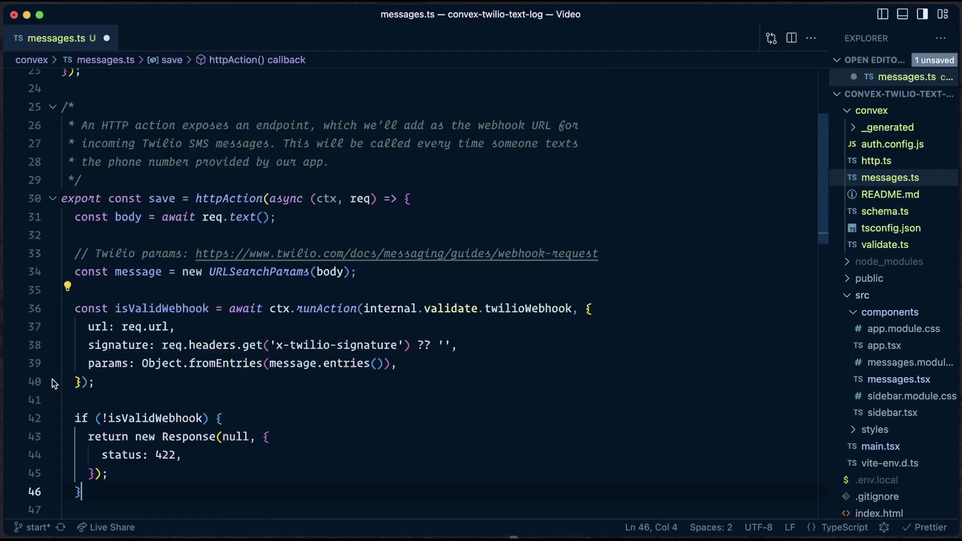
Review the validator url and the 422 rejection for invalid webhooks, then save messages.ts
{"action": "left_click", "coordinate": [248, 323]}
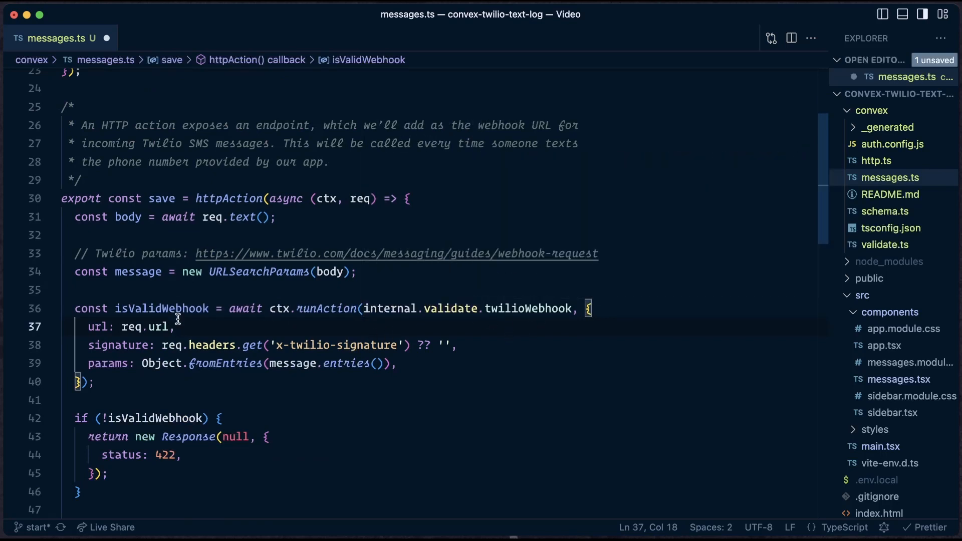
{"action": "left_click", "coordinate": [142, 400]}
{"action": "scroll", "coordinate": [142, 399], "scroll_direction": "down", "scroll_amount": 1}
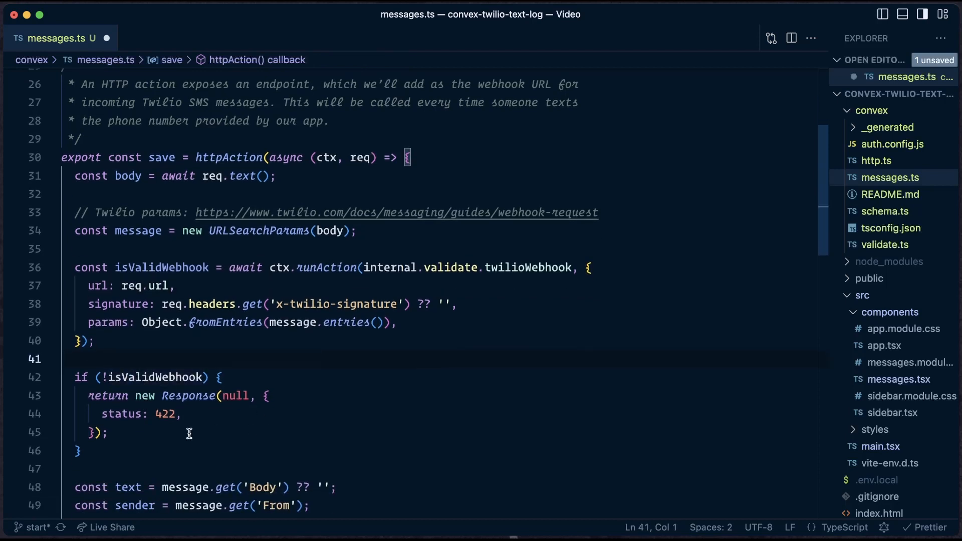
{"action": "double_click", "coordinate": [148, 417]}
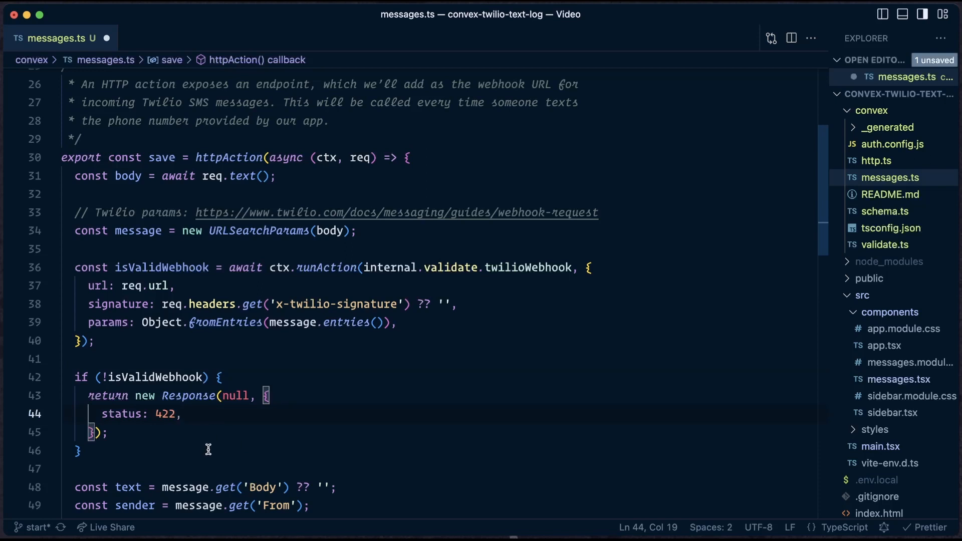
{"action": "key", "text": "Down"}
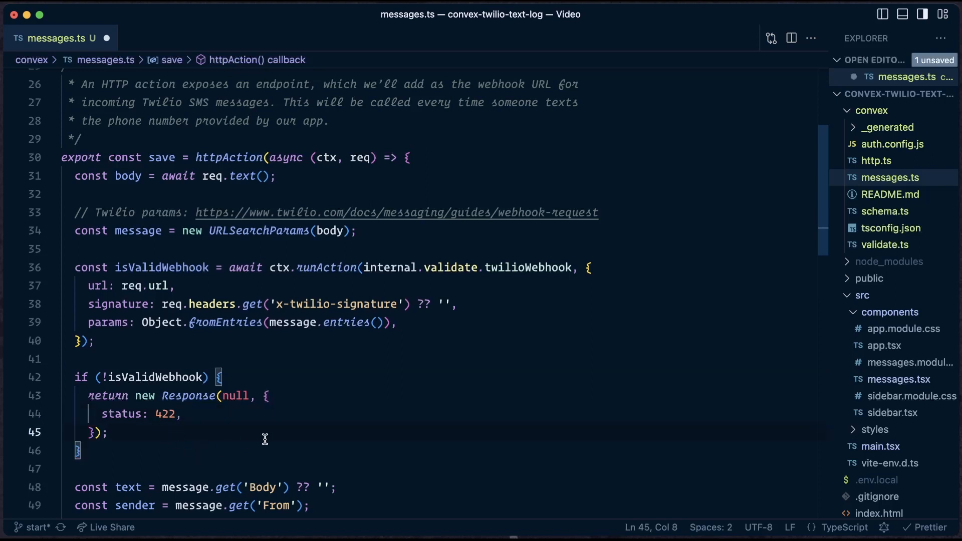
{"action": "key", "text": "super+s"}
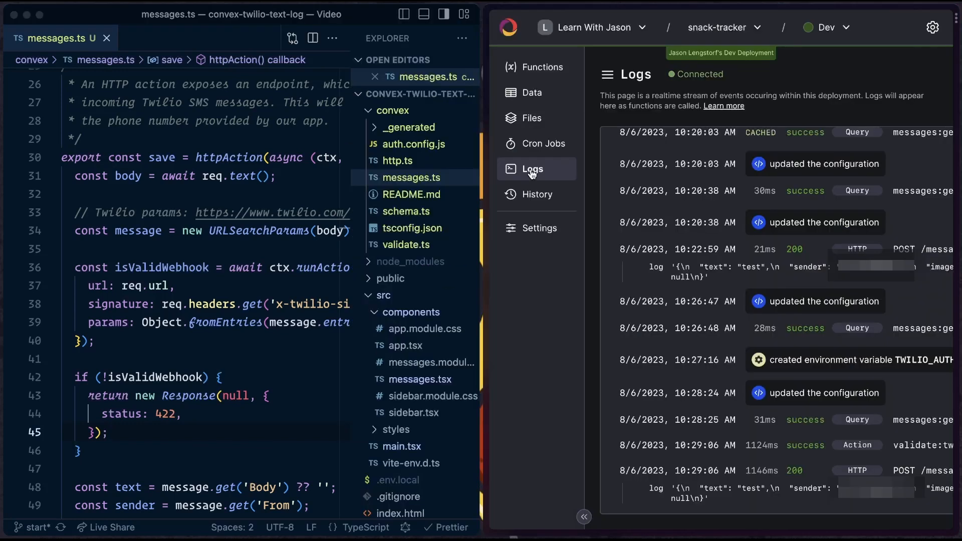
Send the forged POST to /messages in Postman, confirm 422 Unprocessable Entity, and close Postman
{"action": "key", "text": "super+Tab"}
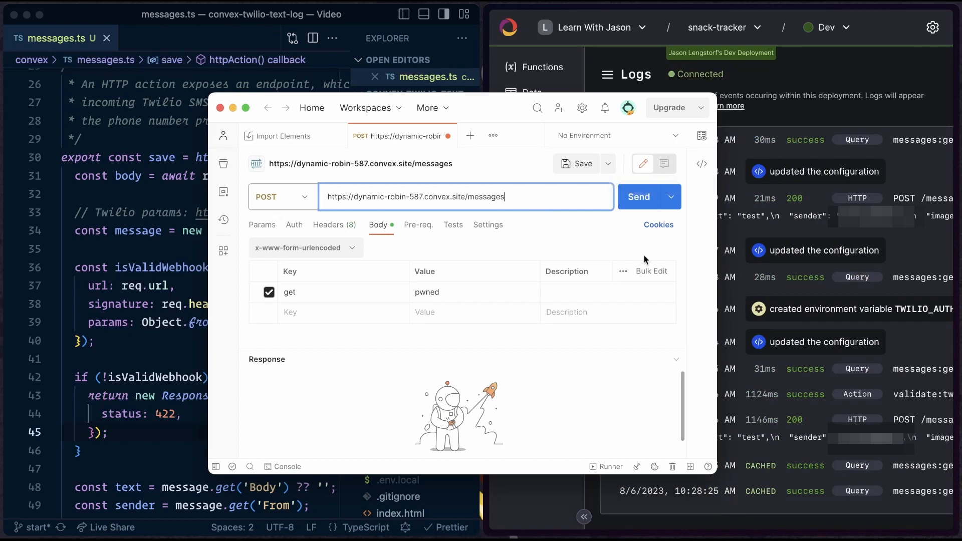
{"action": "left_click", "coordinate": [639, 196]}
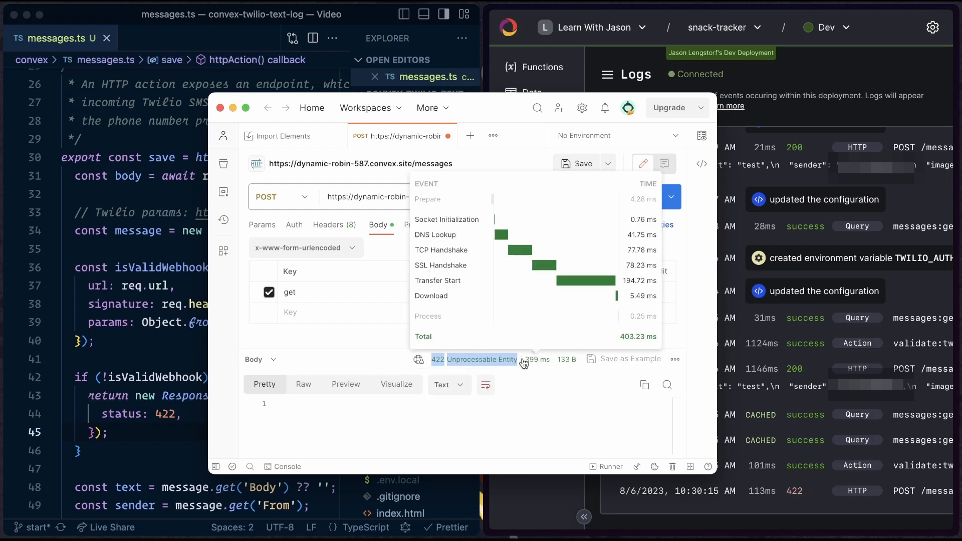
{"action": "left_click", "coordinate": [515, 419]}
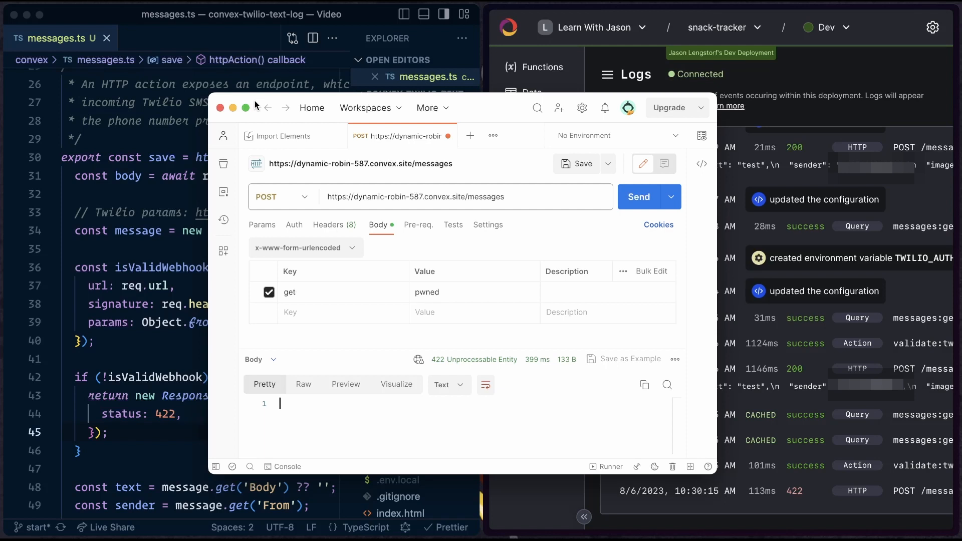
{"action": "left_click", "coordinate": [221, 107]}
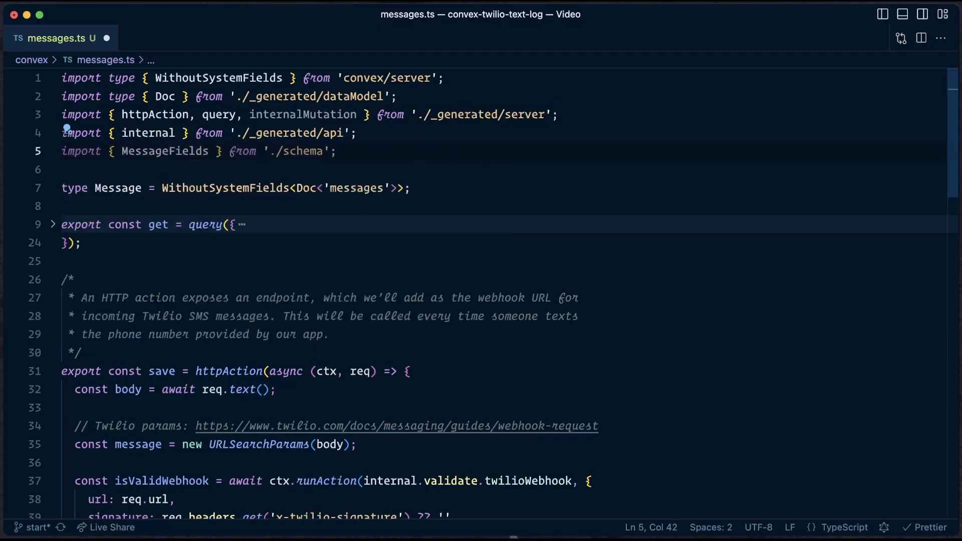
Paste a saveMessage internalMutation taking MessageFields and inserting args into 'messages'
{"action": "key", "text": "ctrl+v"}
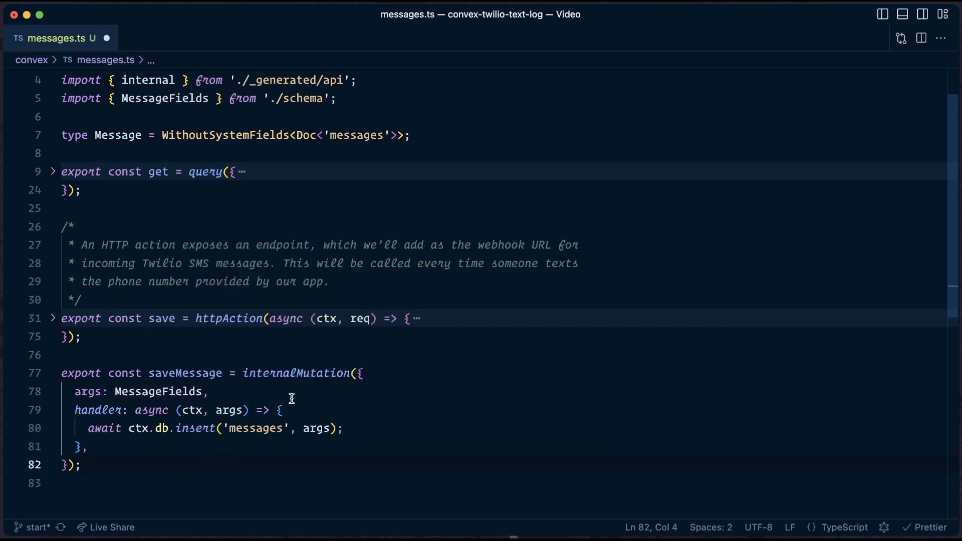
{"action": "left_click", "coordinate": [398, 410]}
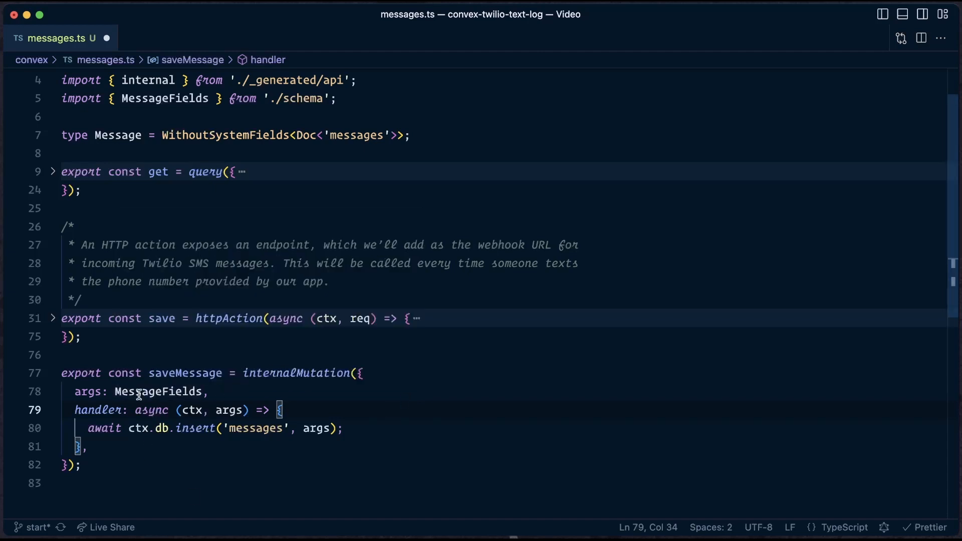
{"action": "left_click", "coordinate": [231, 392]}
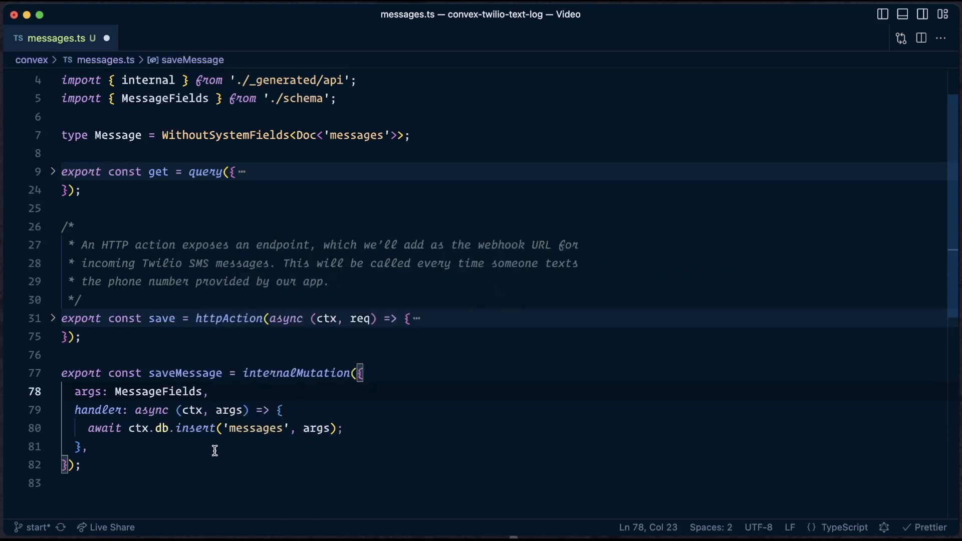
Replace the save action's TODO logging with ctx.runMutation(internal.messages.saveMessage, msg) and save messages.ts
{"action": "left_click", "coordinate": [53, 318]}
{"action": "scroll", "coordinate": [249, 384], "scroll_direction": "down", "scroll_amount": 1}
{"action": "scroll", "coordinate": [249, 385], "scroll_direction": "down", "scroll_amount": 10}
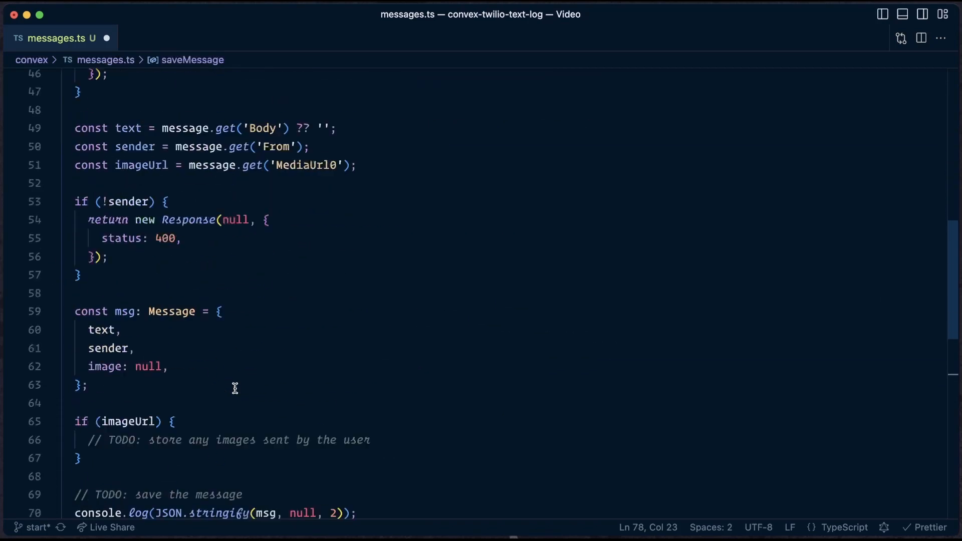
{"action": "scroll", "coordinate": [391, 344], "scroll_direction": "down", "scroll_amount": 3}
{"action": "left_click_drag", "start_coordinate": [358, 344], "coordinate": [74, 324]}
{"action": "type", "text": "ctx.runMutation(internal.messages.saveMessage, msg);"}
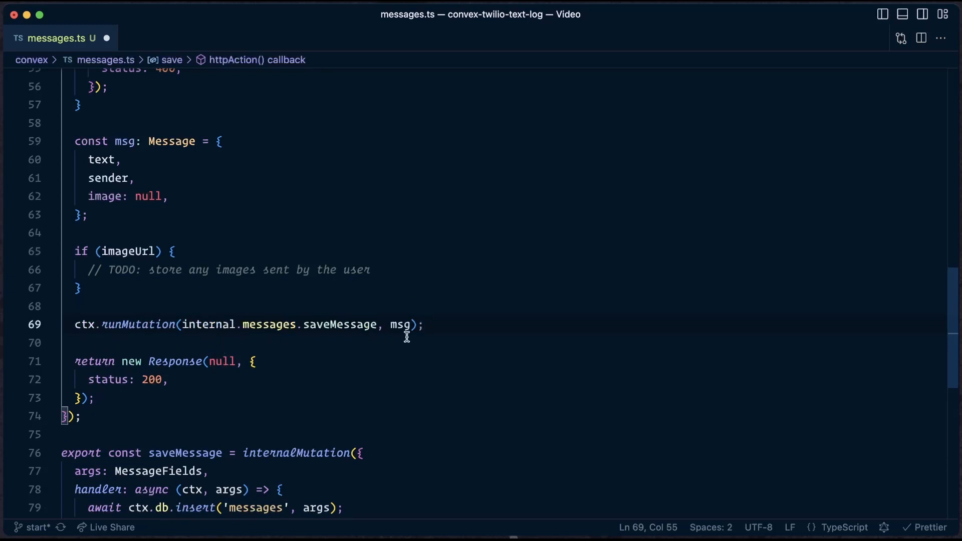
{"action": "left_click_drag", "start_coordinate": [101, 215], "coordinate": [47, 141]}
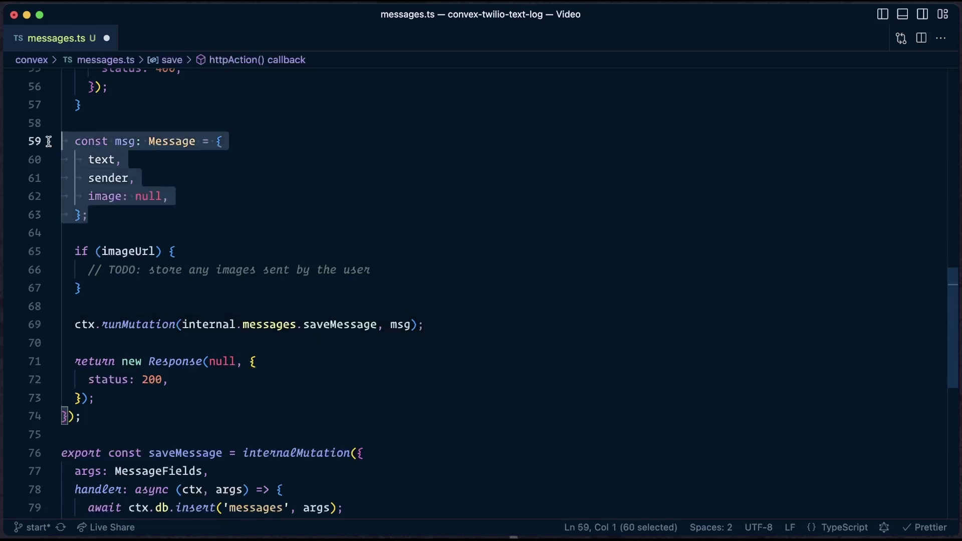
{"action": "left_click", "coordinate": [169, 232]}
{"action": "key", "text": "super+s"}
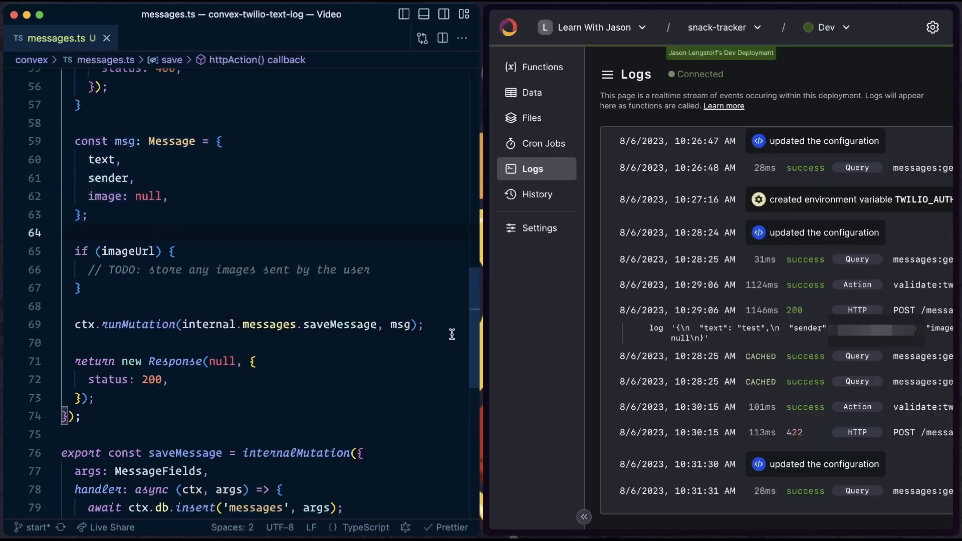
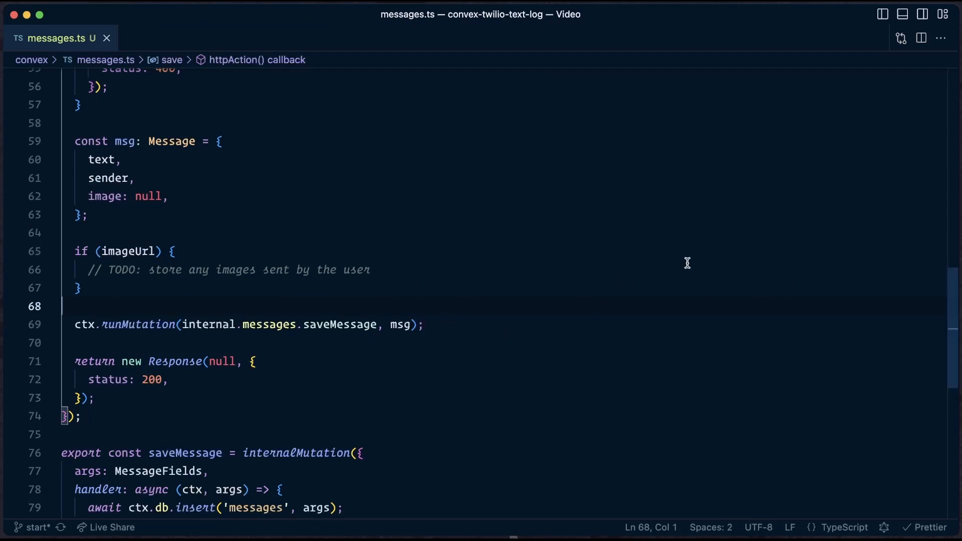
Add 'type ActionCtx' to the server import and fold the existing function bodies
{"action": "key", "text": "ctrl+Home"}
{"action": "type", "text": "type Act"}
{"action": "key", "text": "Tab"}
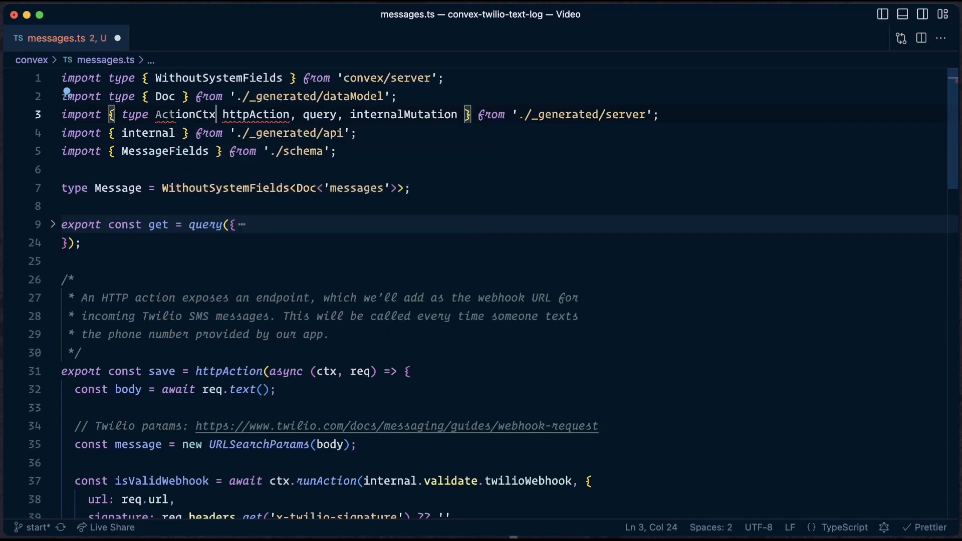
{"action": "type", "text": ","}
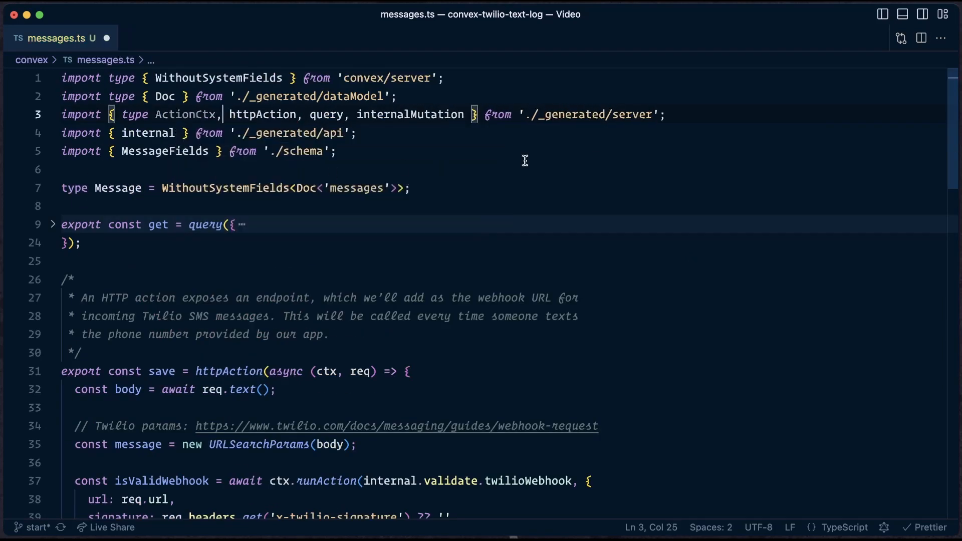
{"action": "key", "text": "ctrl+k"}
{"action": "key", "text": "ctrl+0"}
Paste the storeImage async helper below saveMessage
{"action": "left_click", "coordinate": [93, 371]}
{"action": "key", "text": "Return"}
{"action": "key", "text": "Return"}
{"action": "type", "text": "+ export const storeImage = async (ctx: ActionCtx, imageUrl: string) => {   +   const res = await fetch(imageUrl);   +   +   if (!res.ok) {   +     console.error(res);   +     return null;   +   }   +   +   const blob = await res.blob();   +   const id = await ctx.storage.store(blob);   +   const url = await ctx.storage.getUrl(id);   +   +   return { id, url };   + };"}
Save messages.ts and review storeImage's failed-fetch check and blob conversion
{"action": "key", "text": "ctrl+s"}
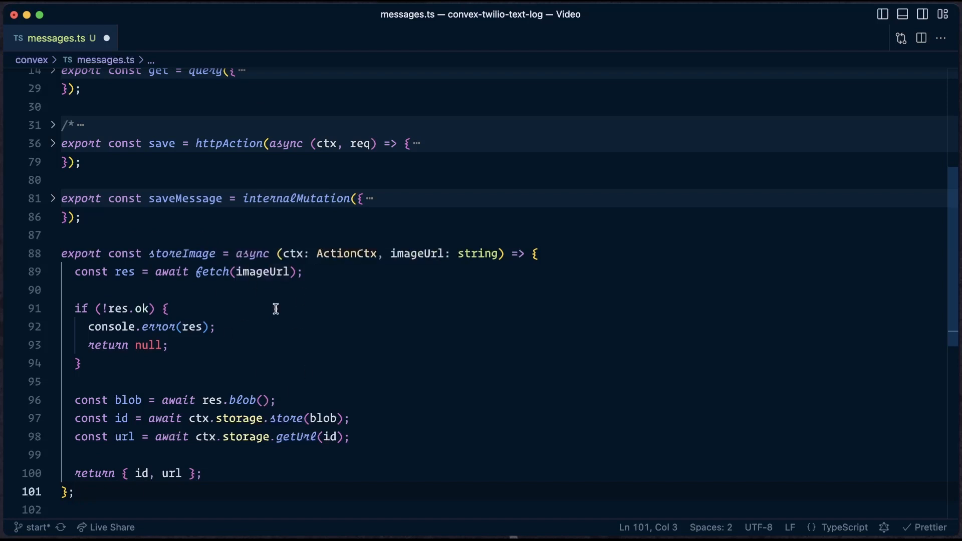
{"action": "left_click", "coordinate": [308, 310]}
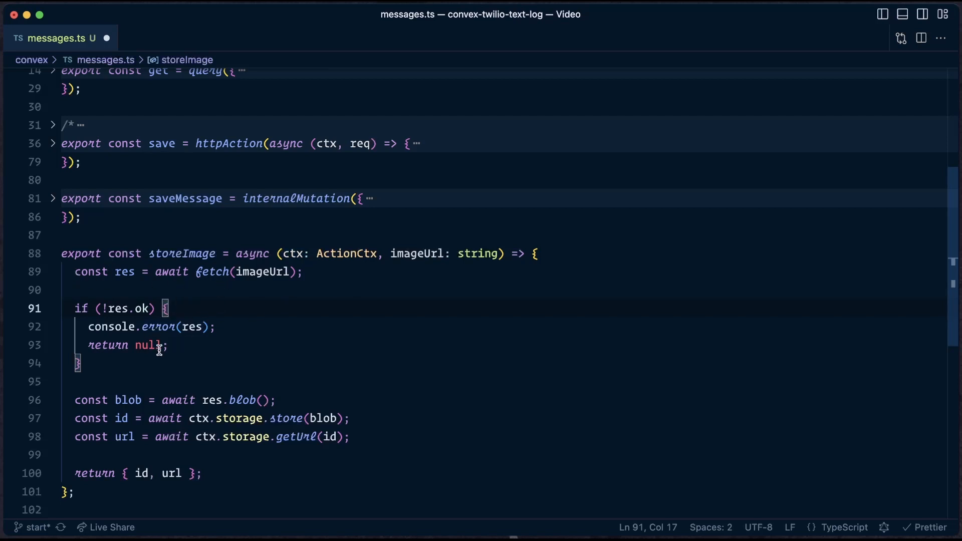
{"action": "scroll", "coordinate": [130, 346], "scroll_direction": "down", "scroll_amount": 1}
{"action": "scroll", "coordinate": [129, 346], "scroll_direction": "down", "scroll_amount": 2}
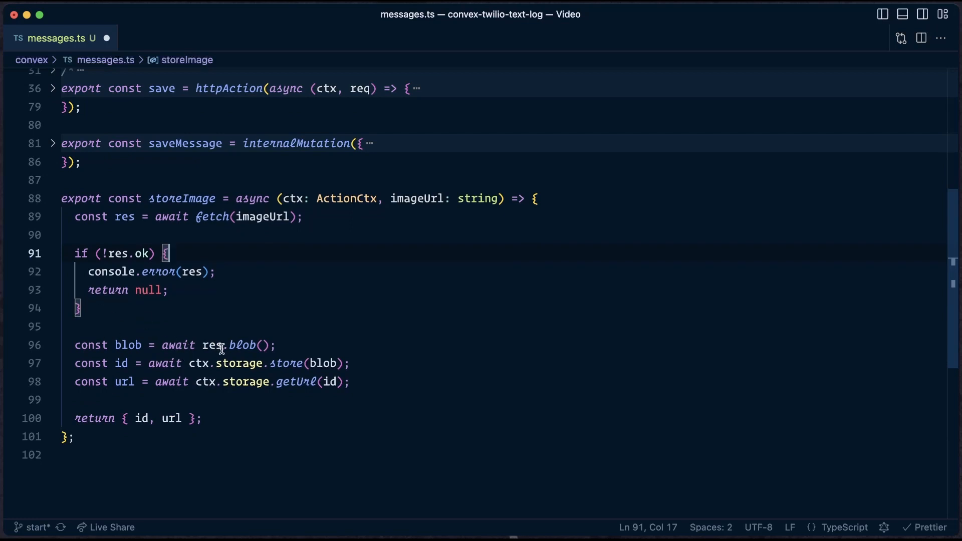
{"action": "left_click", "coordinate": [292, 345]}
{"action": "scroll", "coordinate": [265, 372], "scroll_direction": "down", "scroll_amount": 1}
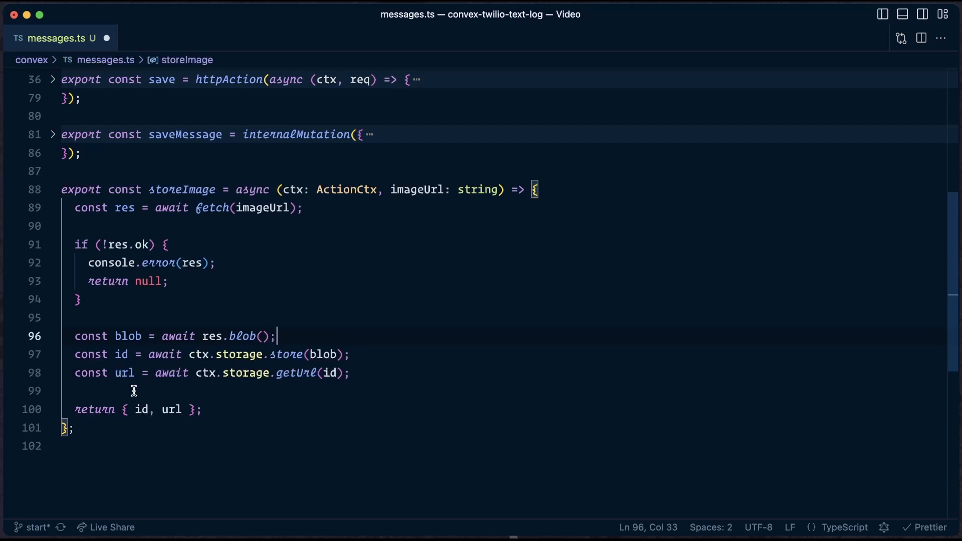
Review storeImage's returned id and url object, then expand the save HTTP action
{"action": "left_click_drag", "start_coordinate": [123, 410], "coordinate": [206, 409]}
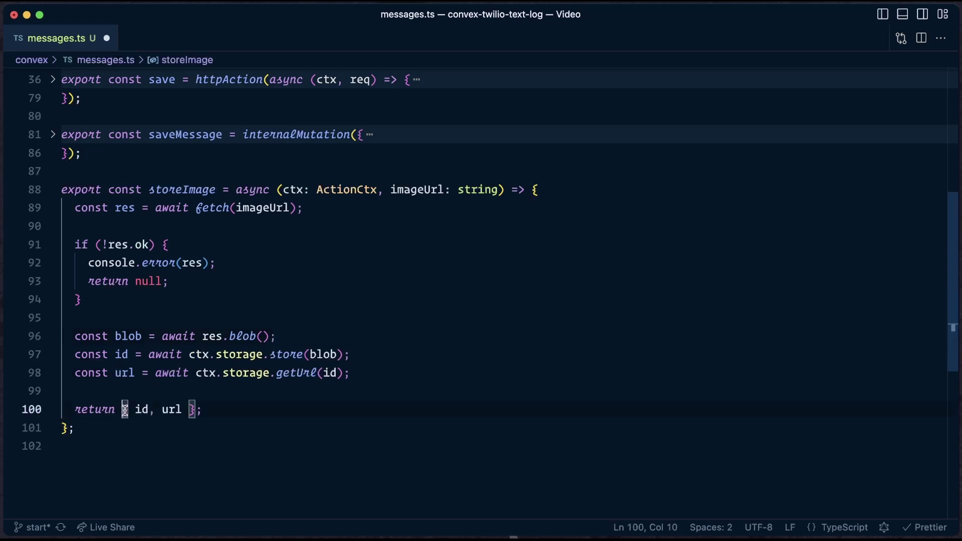
{"action": "left_click", "coordinate": [206, 410]}
{"action": "scroll", "coordinate": [173, 377], "scroll_direction": "up", "scroll_amount": 4}
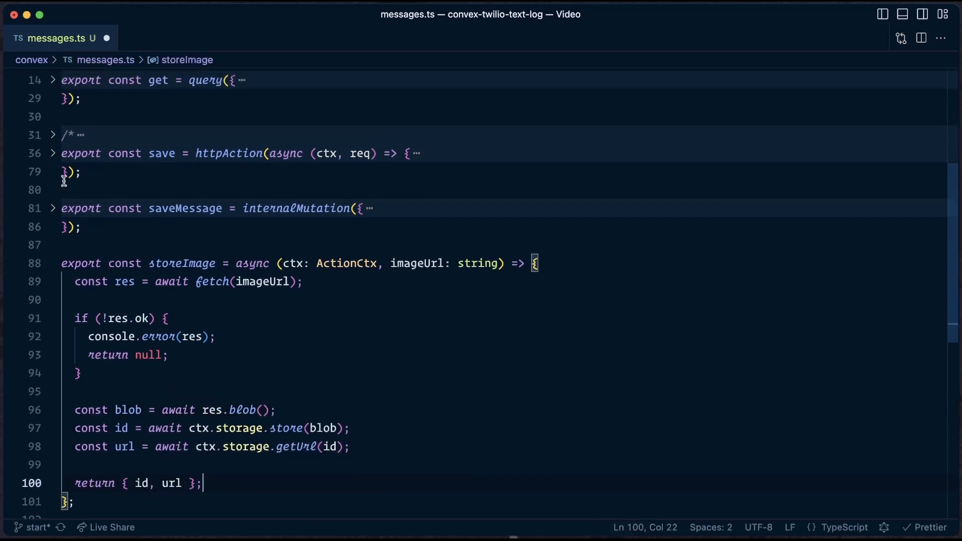
{"action": "left_click", "coordinate": [53, 154]}
{"action": "scroll", "coordinate": [151, 263], "scroll_direction": "down", "scroll_amount": 8}
{"action": "scroll", "coordinate": [162, 301], "scroll_direction": "down", "scroll_amount": 3}
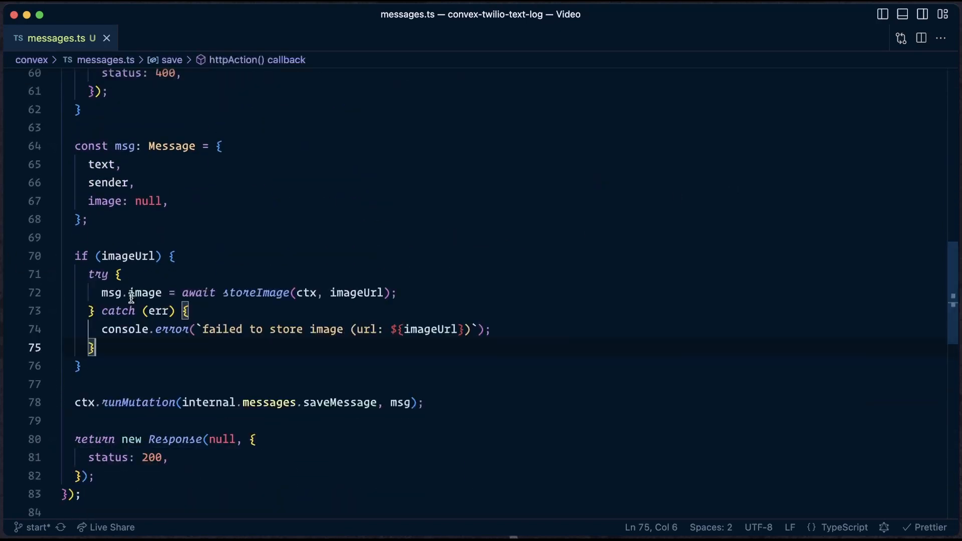
Review the new try/catch block awaiting storeImage in the save action
{"action": "left_click", "coordinate": [121, 275]}
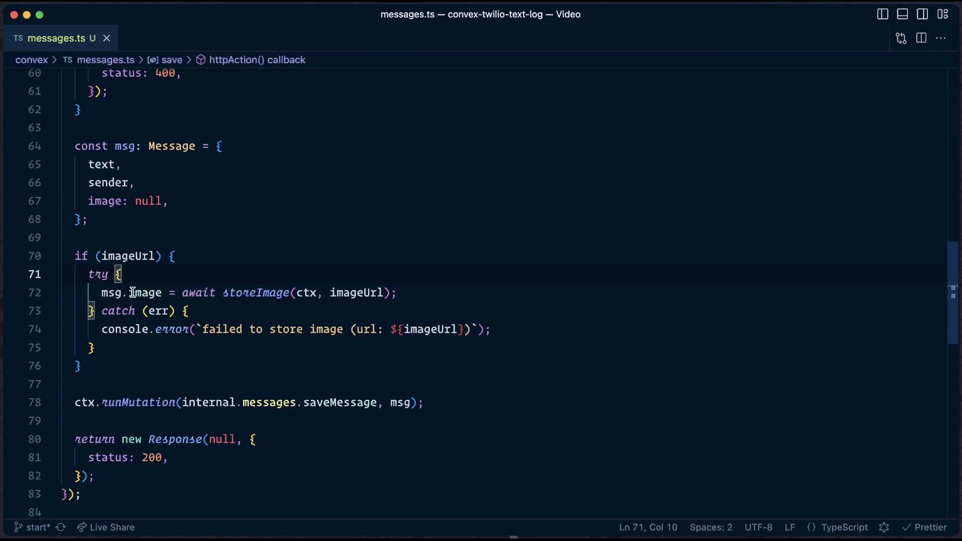
{"action": "left_click_drag", "start_coordinate": [101, 293], "coordinate": [194, 292]}
{"action": "left_click", "coordinate": [194, 293]}
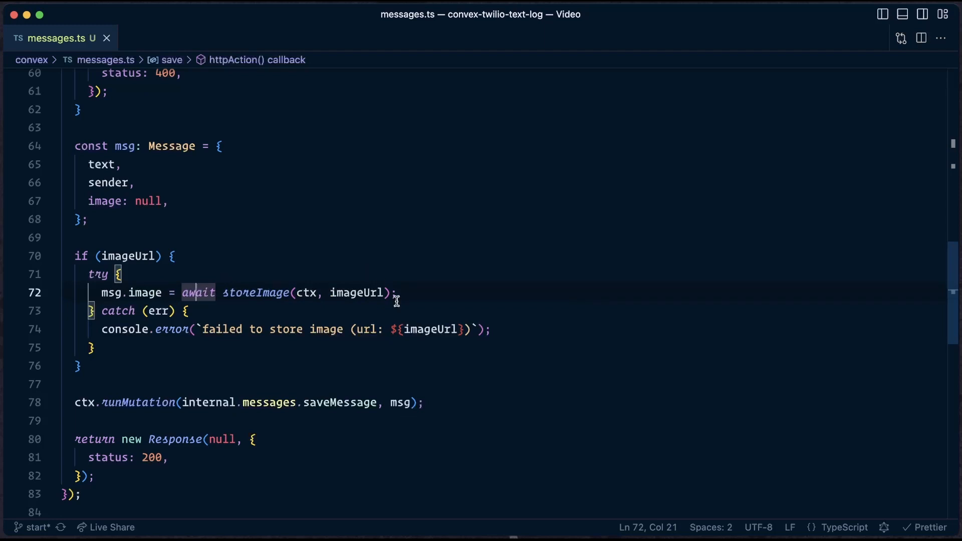
Delete the old test document from the Convex dashboard's messages table
{"action": "key", "text": "super+Tab"}
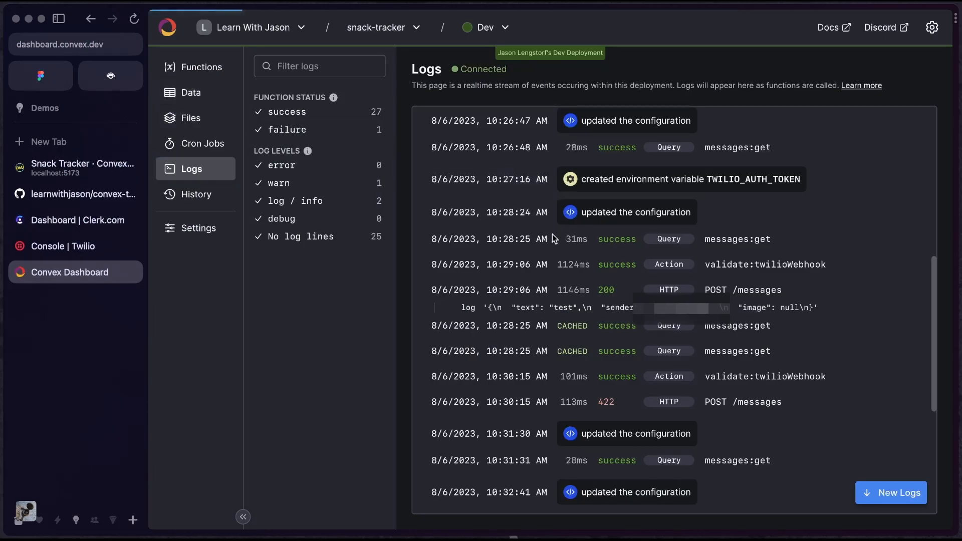
{"action": "key", "text": "super+s"}
{"action": "left_click", "coordinate": [52, 93]}
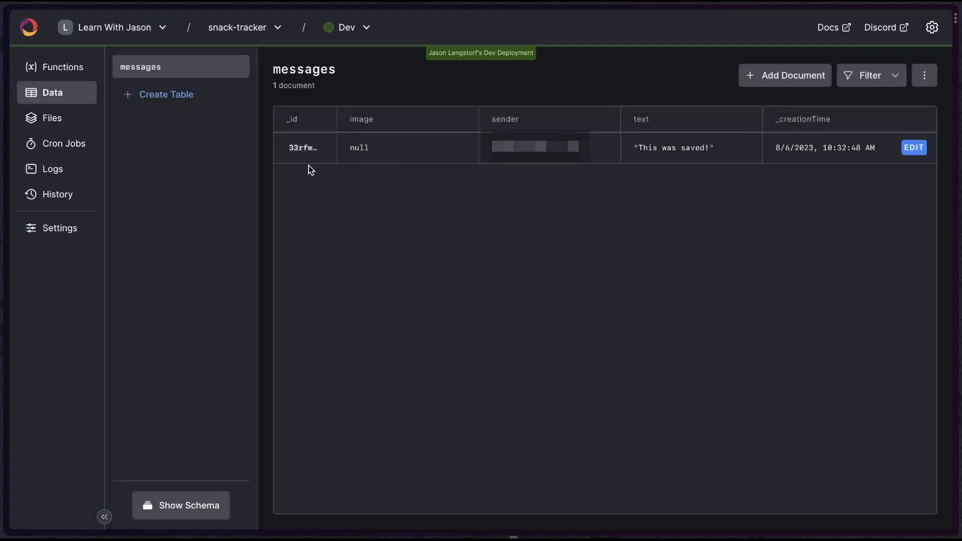
{"action": "left_click", "coordinate": [284, 148]}
{"action": "left_click", "coordinate": [678, 75]}
Switch the browser to the Snack Tracker app to check the log
{"action": "key", "text": "super+s"}
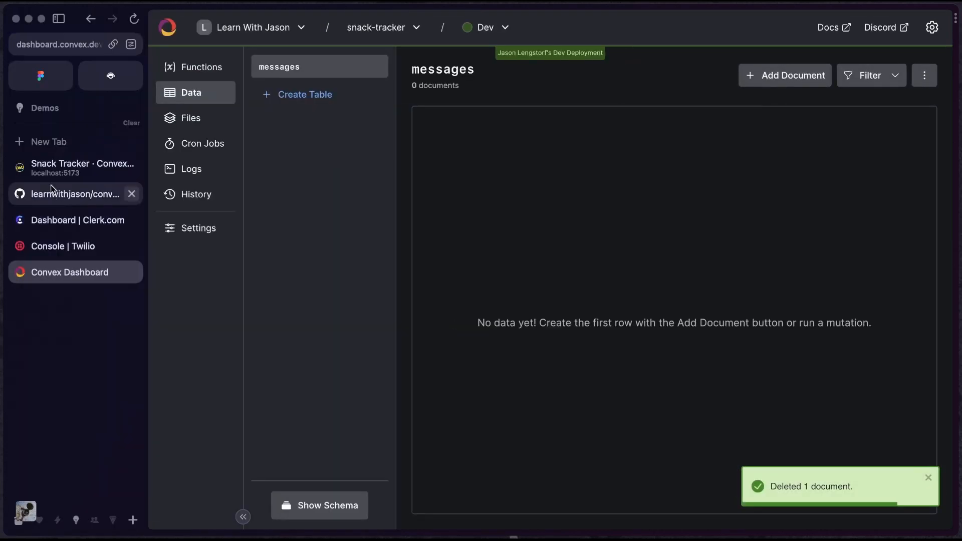
{"action": "left_click", "coordinate": [142, 161]}
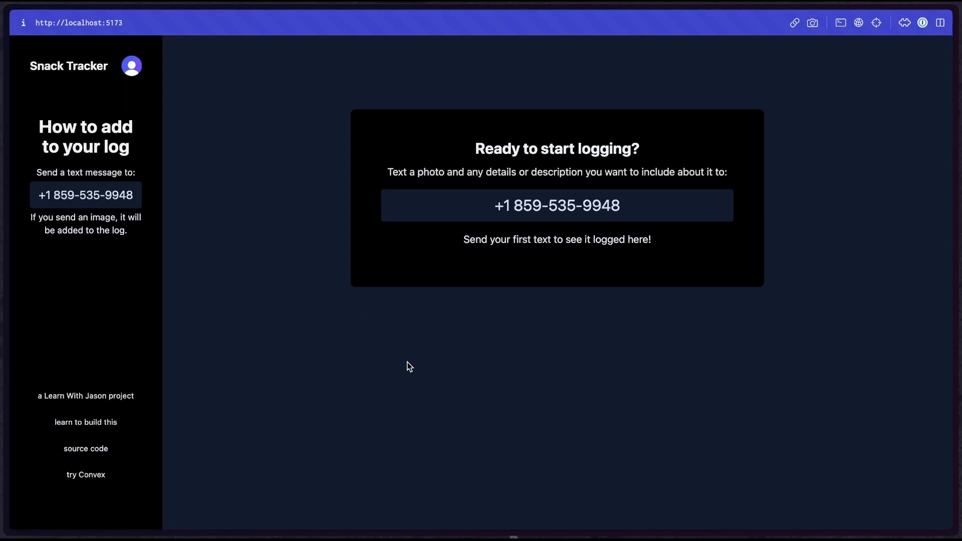